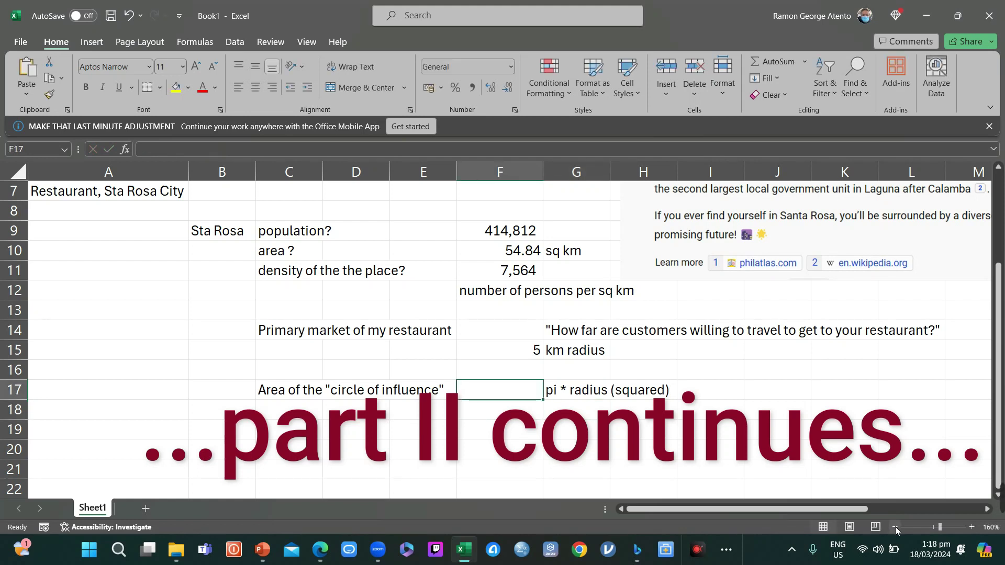
# Step: Enter =(F15^2)*3.1416 in F17 to get the 78.54 circle-of-influence area
pyautogui.write('=')
pyautogui.press('Up')
pyautogui.press('Up')
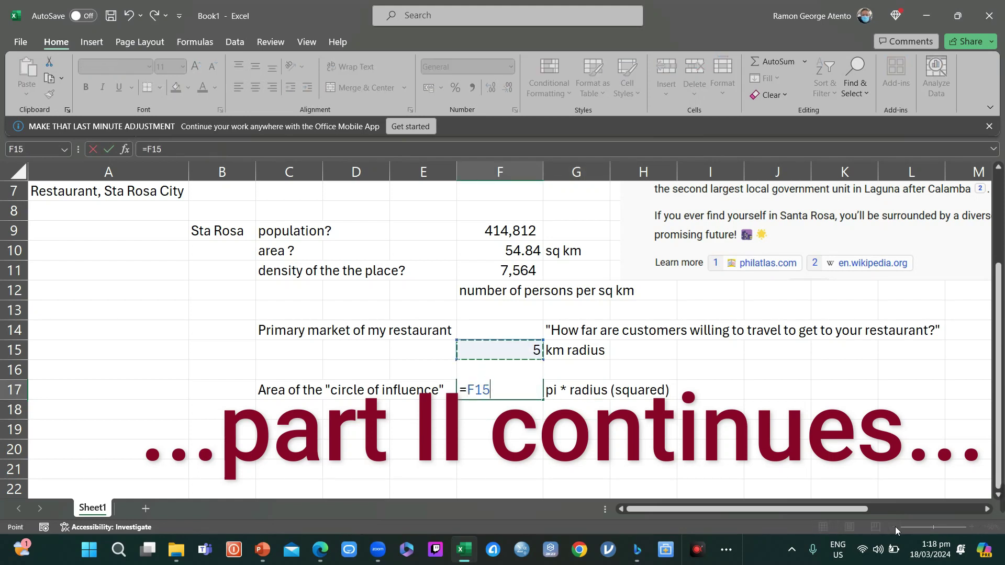
pyautogui.write('*')
pyautogui.press('BackSpace')
pyautogui.write('^2*3.14')
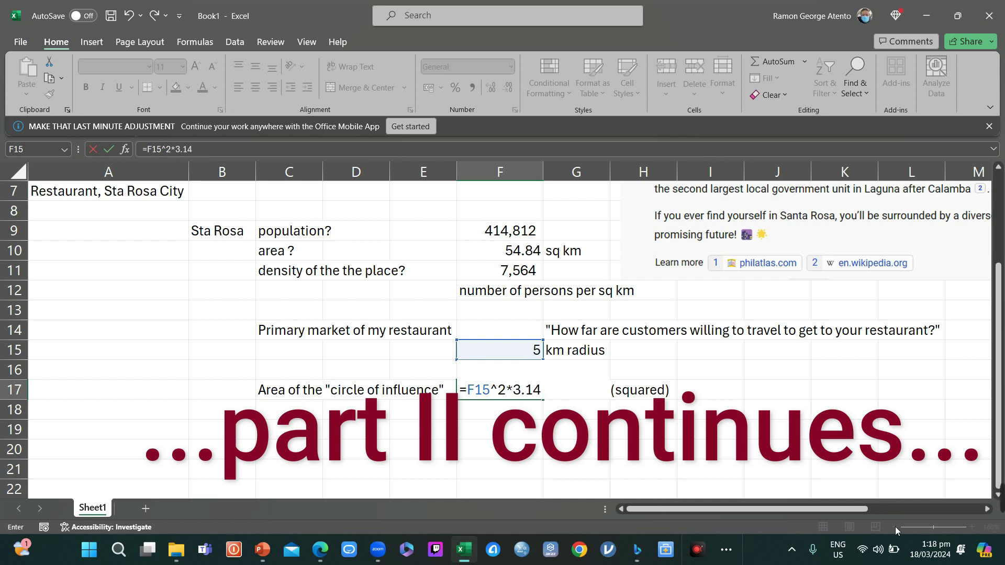
pyautogui.write('16')
pyautogui.hotkey('ctrl', 'Return')
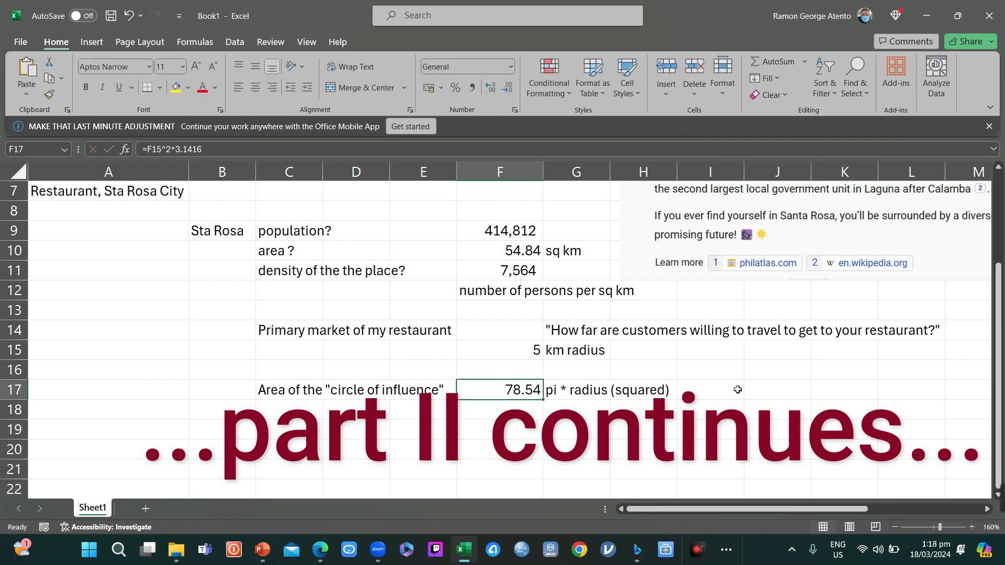
pyautogui.click(148, 150)
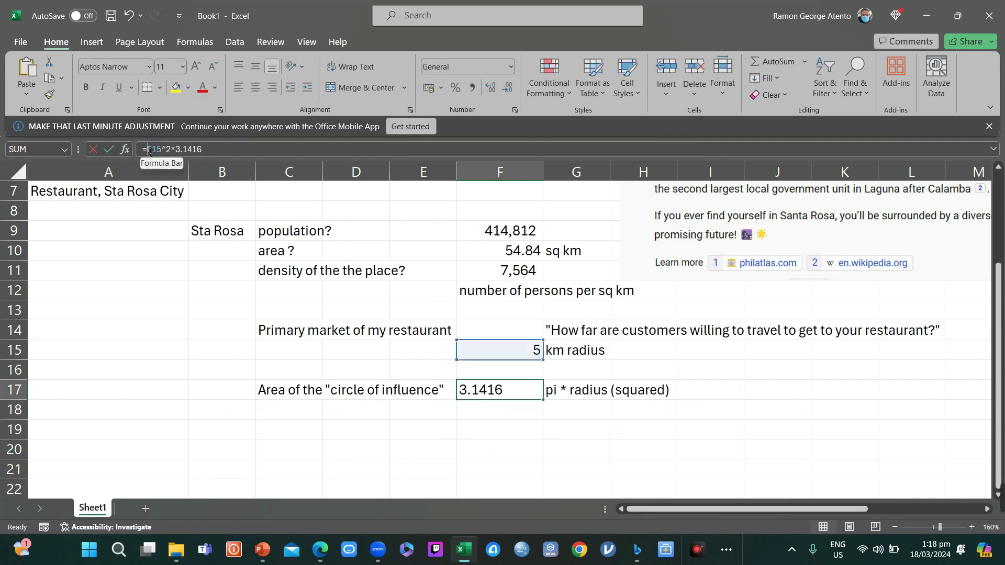
pyautogui.write('(')
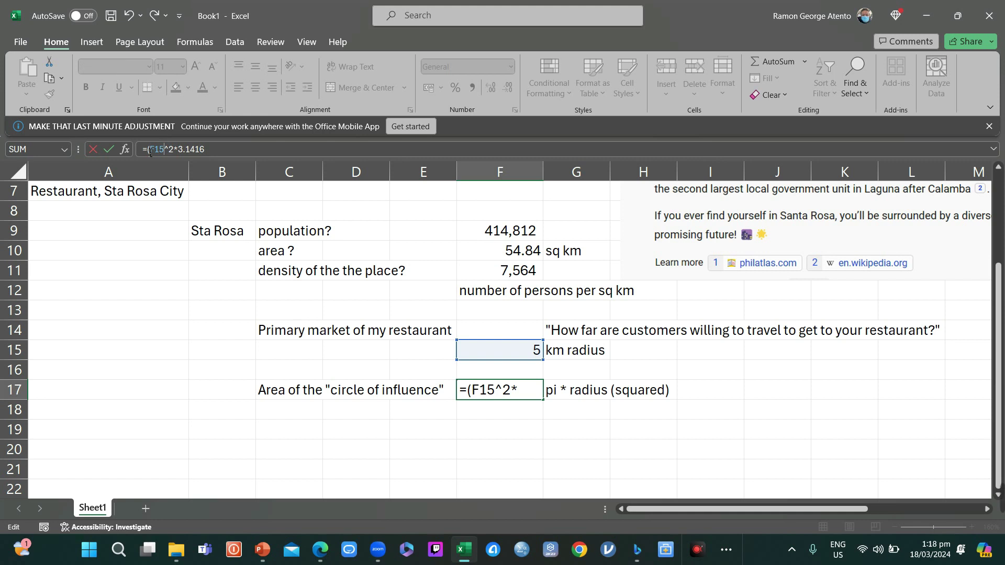
pyautogui.write(')')
pyautogui.press('Return')
pyautogui.press('Right')
# Step: Label the area result with the unit 'sq. km'
pyautogui.press('Up')
pyautogui.press('Left')
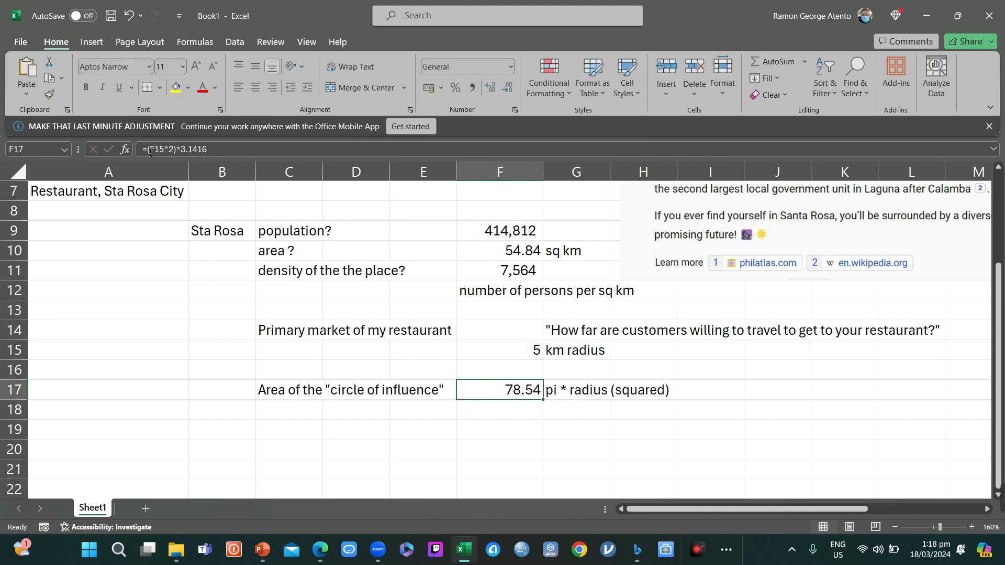
pyautogui.press('Right')
pyautogui.press('Right')
pyautogui.press('Right')
pyautogui.press('Left')
pyautogui.press('Left')
pyautogui.press('Left')
pyautogui.press('Up')
pyautogui.press('Up')
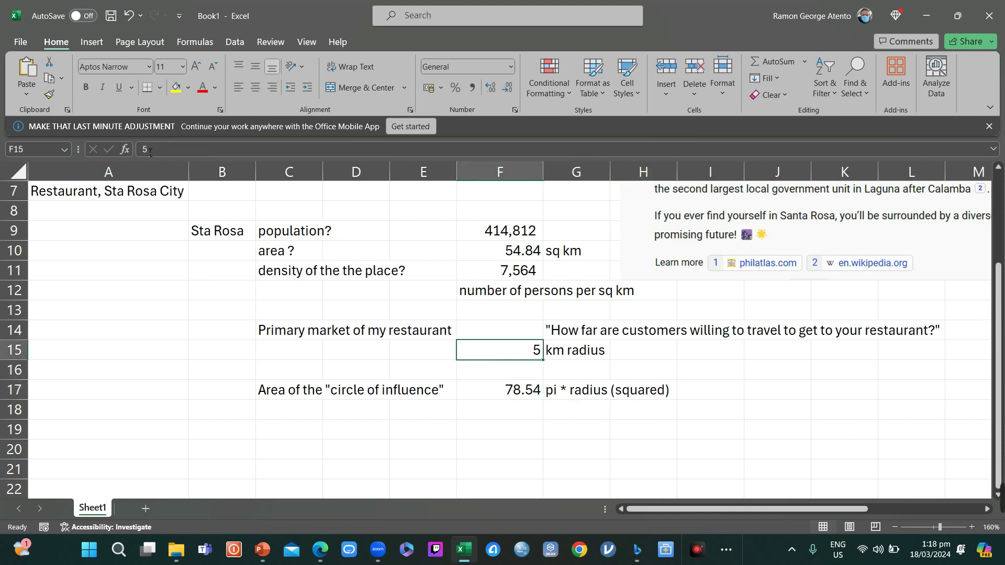
pyautogui.press('Right')
pyautogui.press('Left')
pyautogui.press('Left')
pyautogui.press('Down')
pyautogui.press('Down')
pyautogui.press('Down')
pyautogui.press('Right')
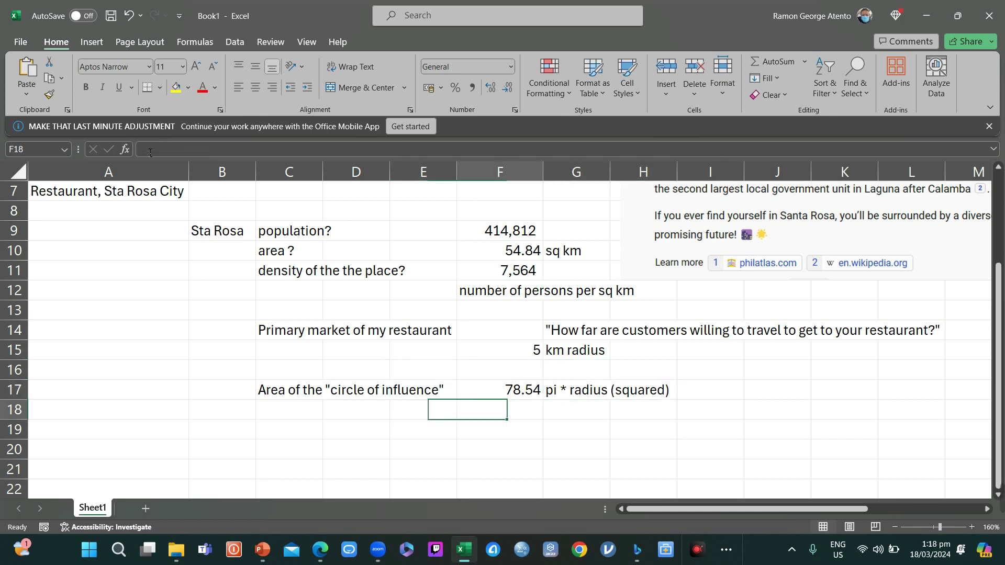
pyautogui.press('Up')
pyautogui.press('Right')
pyautogui.press('Right')
pyautogui.press('Right')
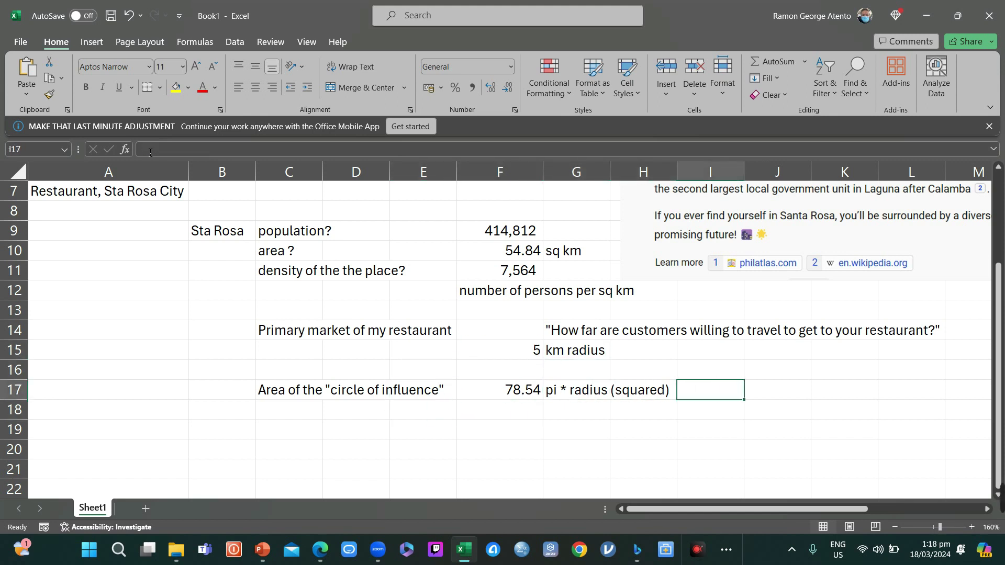
pyautogui.write('sq. km')
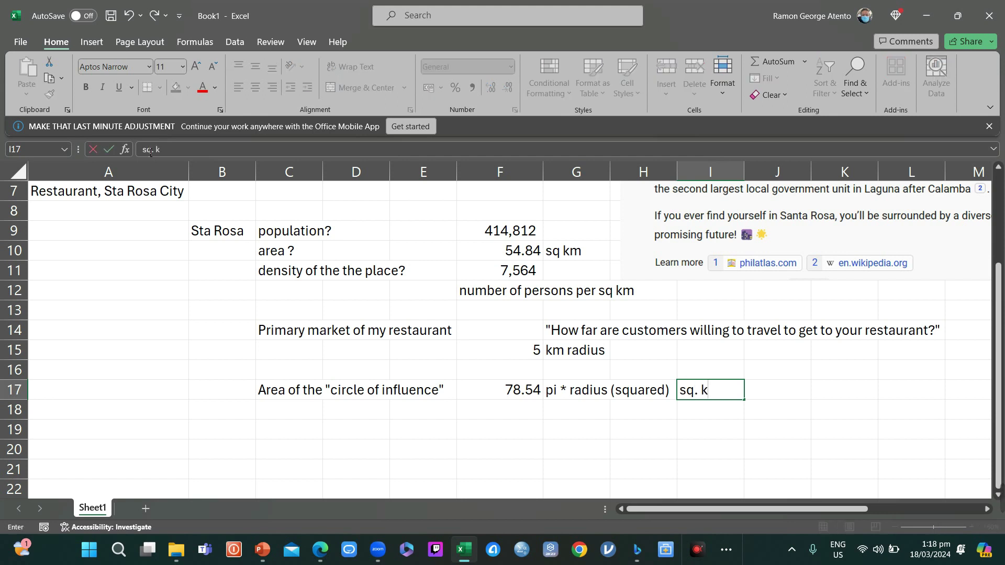
pyautogui.press('Return')
pyautogui.press('Left')
pyautogui.press('Left')
pyautogui.press('Left')
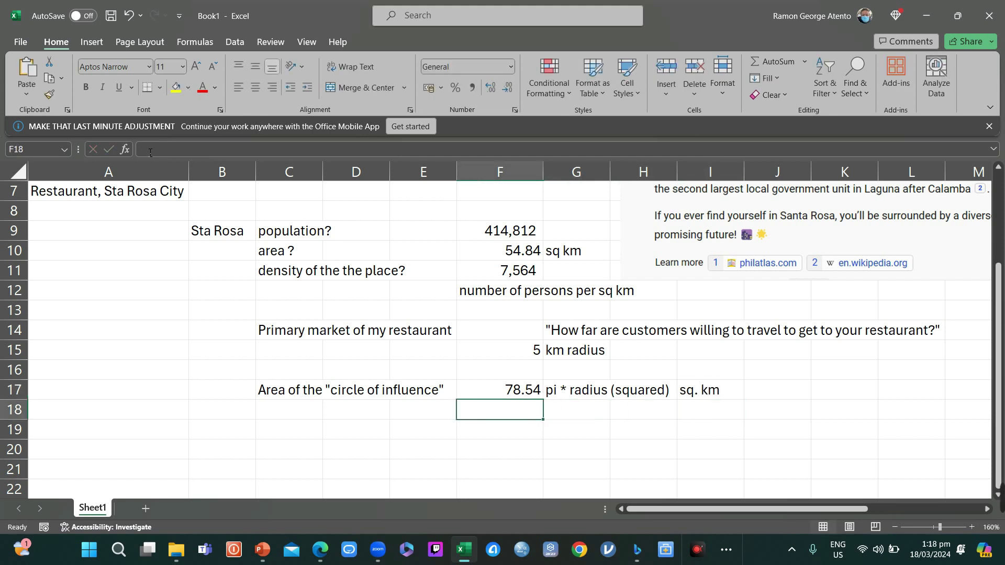
pyautogui.press('Up')
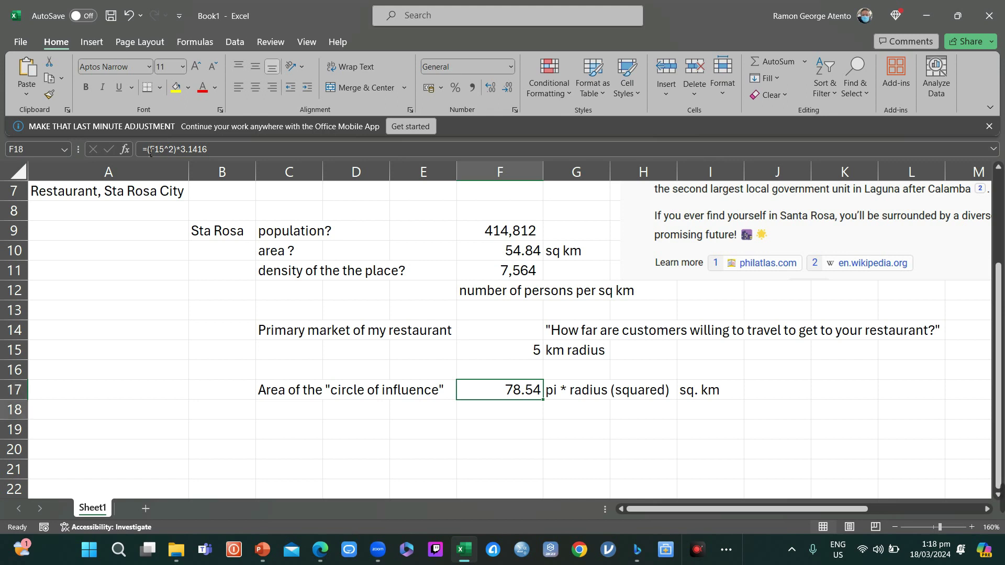
pyautogui.press('Down')
pyautogui.press('Left')
pyautogui.press('Up')
pyautogui.press('Up')
pyautogui.press('Up')
pyautogui.press('Up')
pyautogui.press('Up')
pyautogui.press('Up')
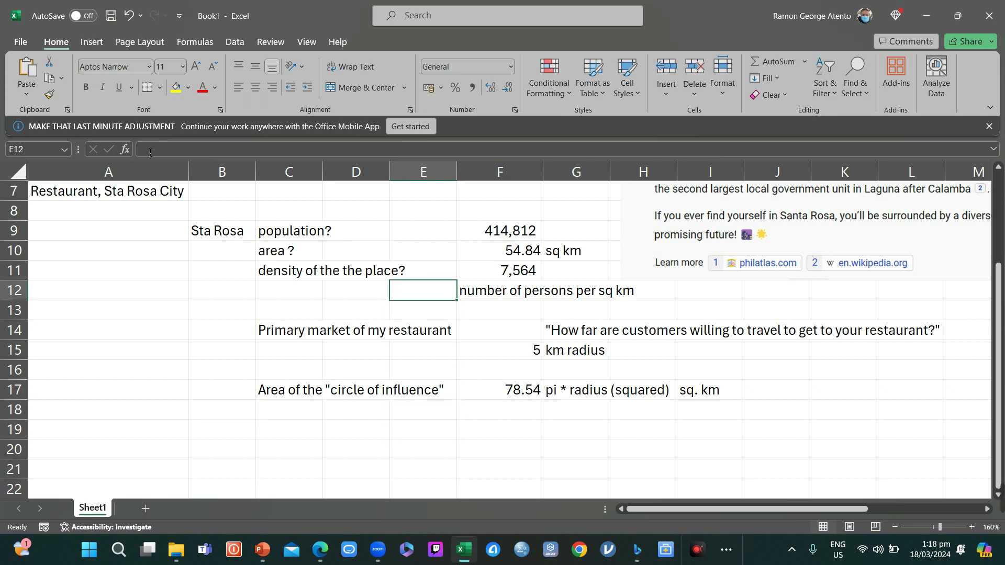
pyautogui.press('Up')
pyautogui.press('Up')
pyautogui.press('Right')
pyautogui.press('Right')
pyautogui.press('Down')
pyautogui.press('Down')
pyautogui.press('Down')
pyautogui.press('Up')
pyautogui.press('Left')
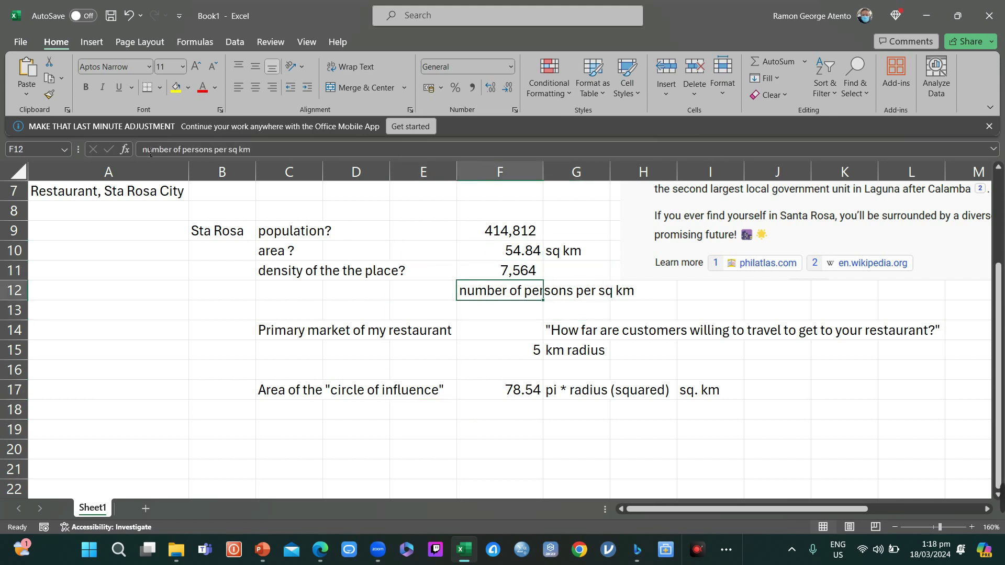
pyautogui.press('Left')
pyautogui.press('Up')
pyautogui.press('Right')
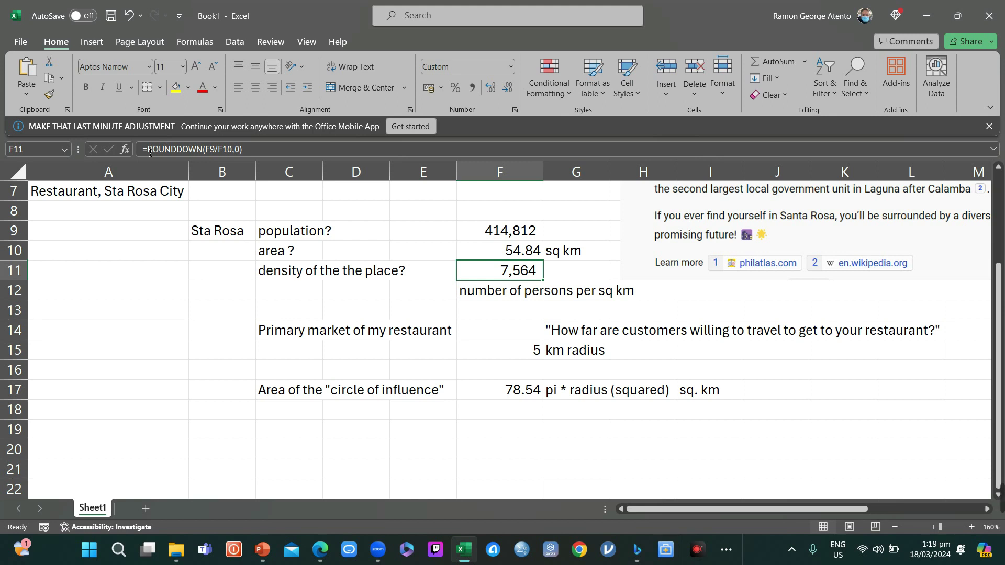
# Step: Compute F19 as the density in F11 times the area in F17
pyautogui.press('Down')
pyautogui.press('Down')
pyautogui.press('Down')
pyautogui.press('Down')
pyautogui.press('Down')
pyautogui.press('Down')
pyautogui.press('Down')
pyautogui.press('Down')
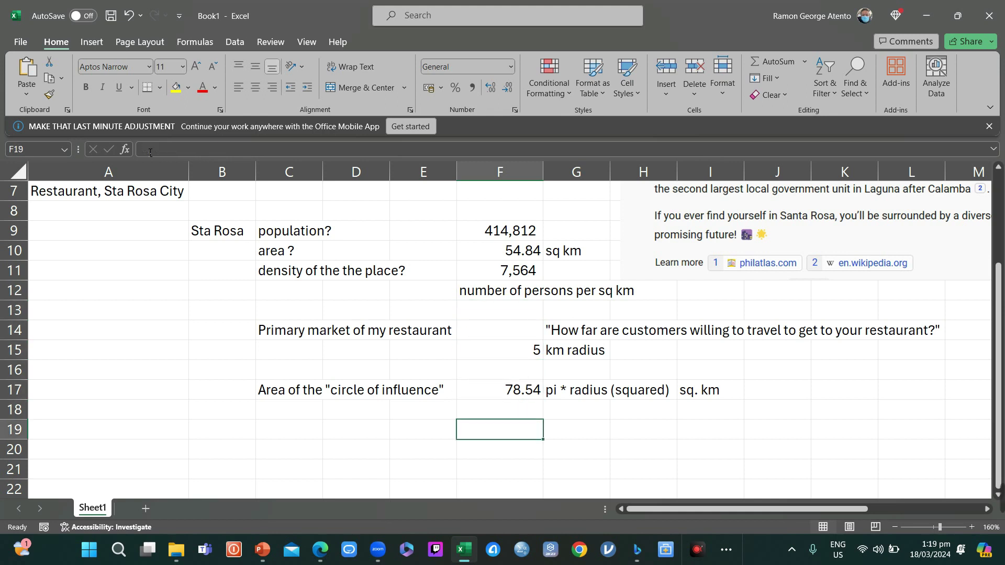
pyautogui.write('=')
pyautogui.press('Up')
pyautogui.press('Up')
pyautogui.press('Up')
pyautogui.press('Up')
pyautogui.press('Up')
pyautogui.press('Up')
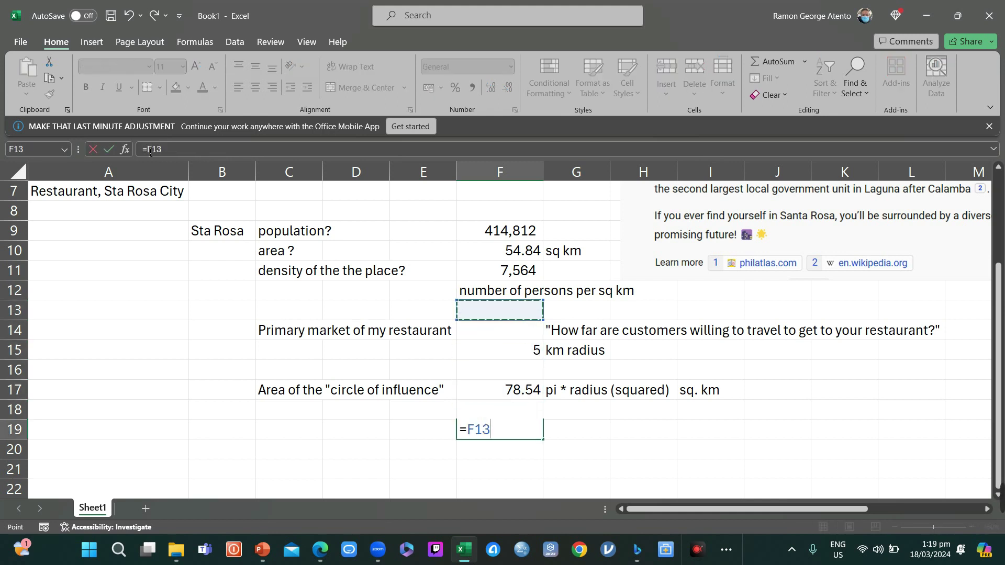
pyautogui.press('Up')
pyautogui.press('Up')
pyautogui.write('*')
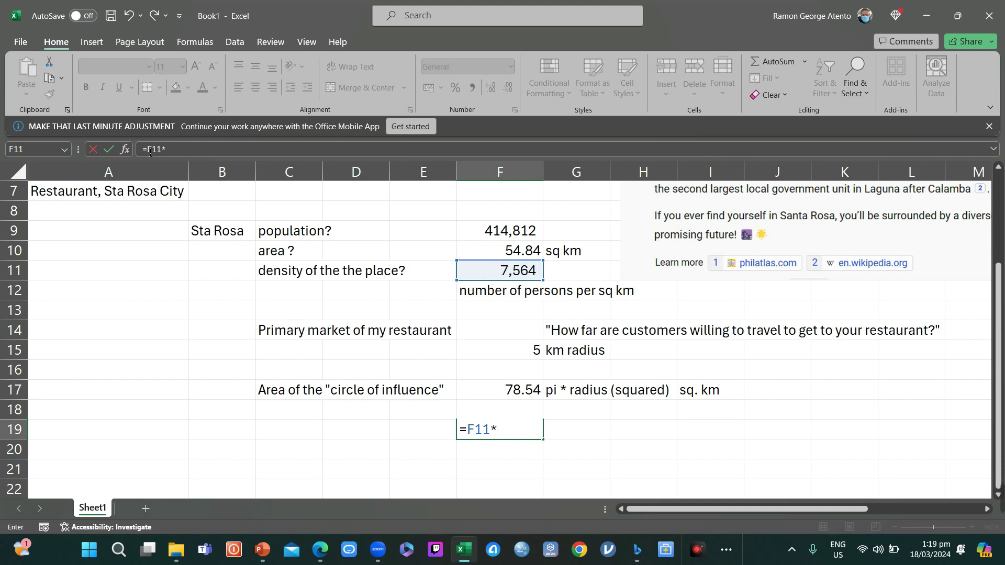
pyautogui.press('Up')
pyautogui.press('Up')
pyautogui.press('Return')
pyautogui.press('Up')
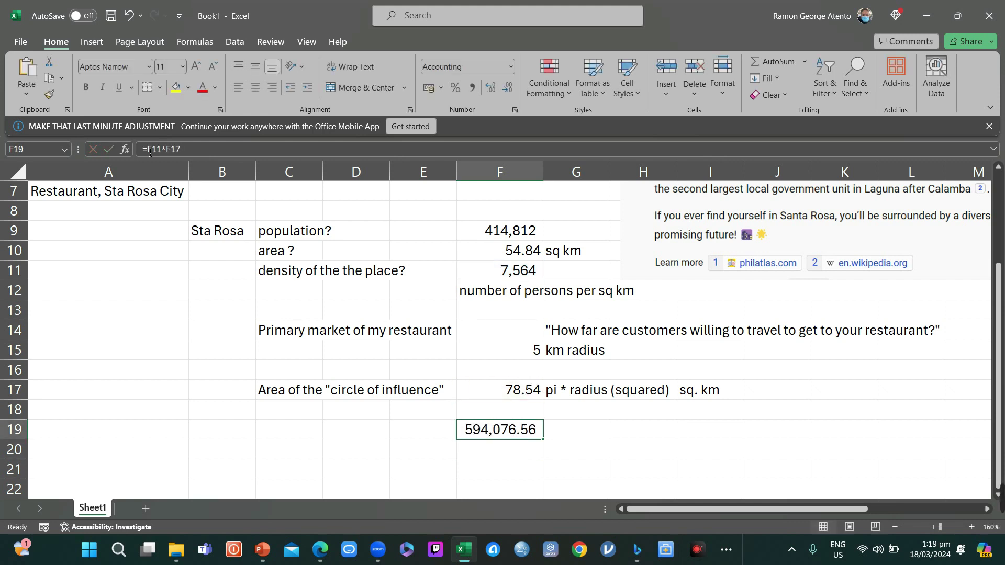
# Step: Change F19 to =ROUNDDOWN(F11*F17,0) and remove its decimal places, showing 594,076
pyautogui.click(154, 150)
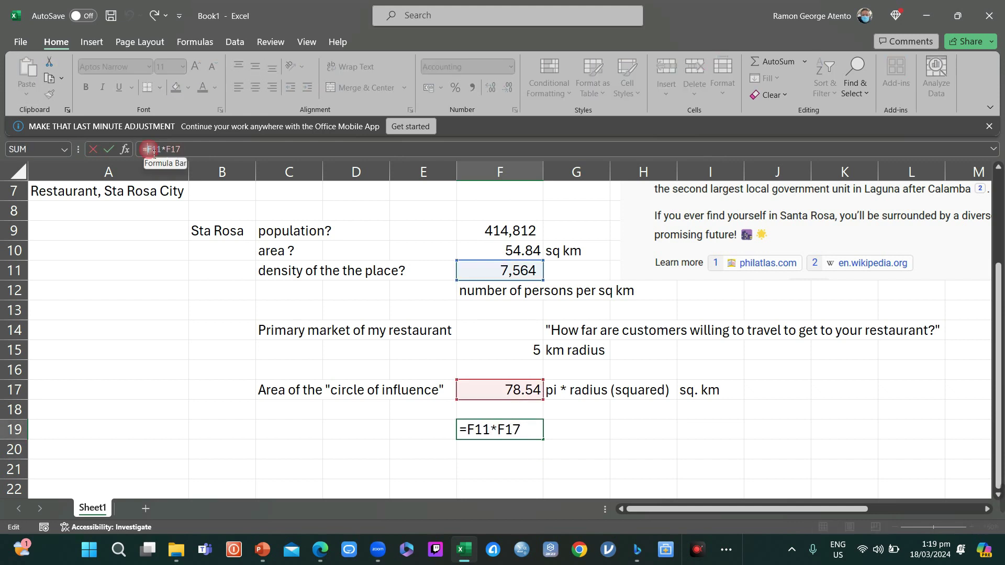
pyautogui.write('round')
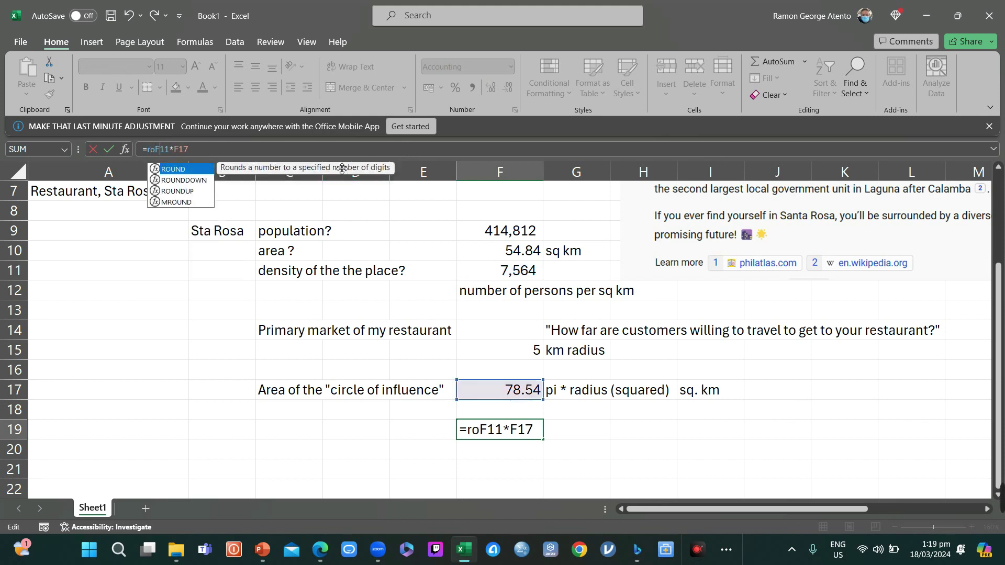
pyautogui.write('down(F11*F17')
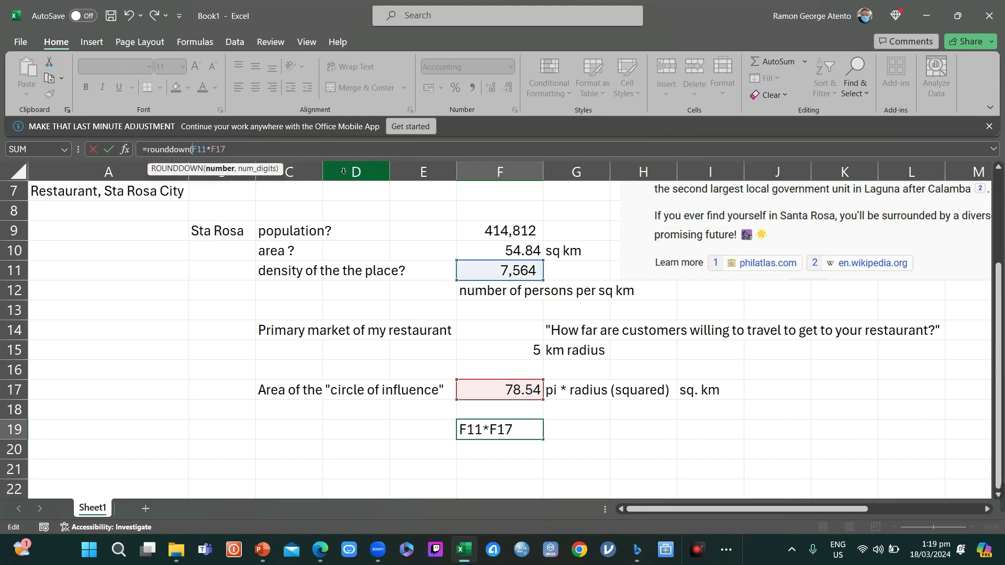
pyautogui.write(',0)')
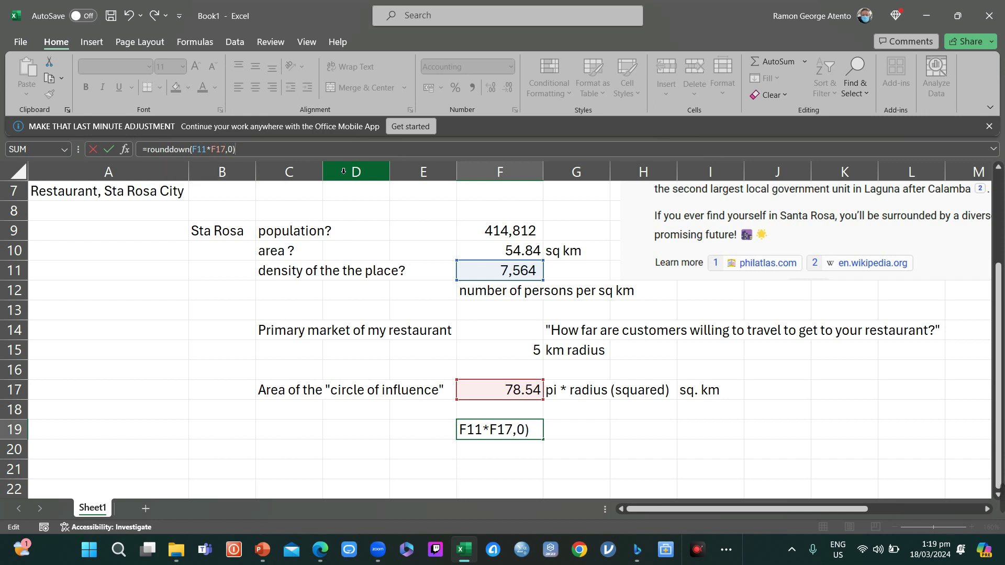
pyautogui.press('Return')
pyautogui.press('Up')
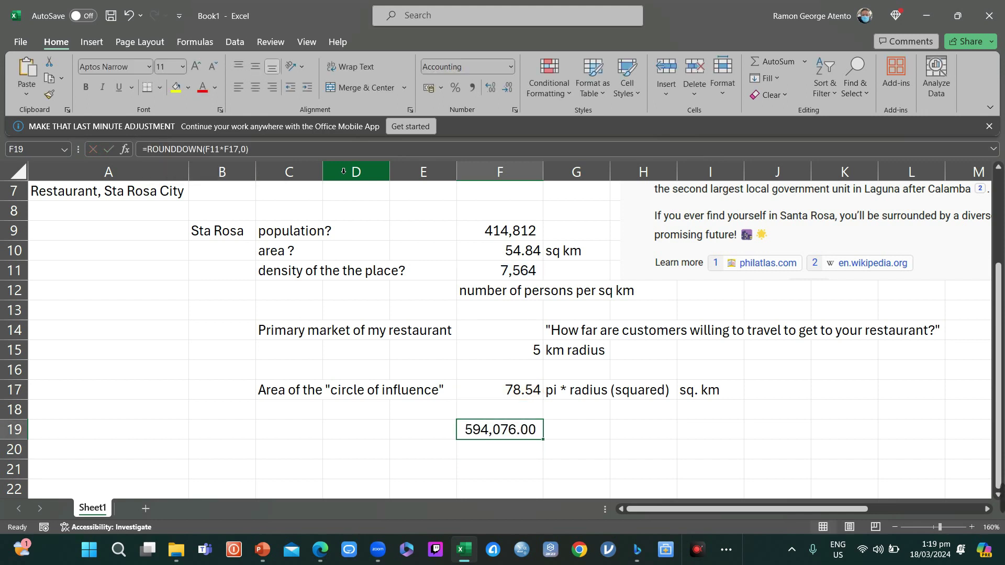
pyautogui.click(507, 88)
pyautogui.click(507, 88)
# Step: Type 'how many people /customers are in your circle of influence' in G19
pyautogui.press('Right')
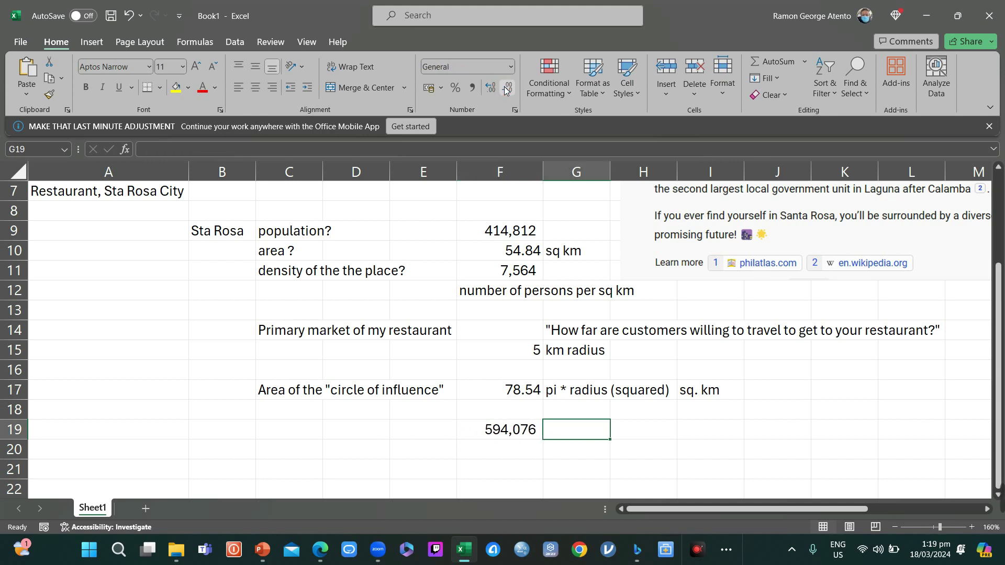
pyautogui.write('how many')
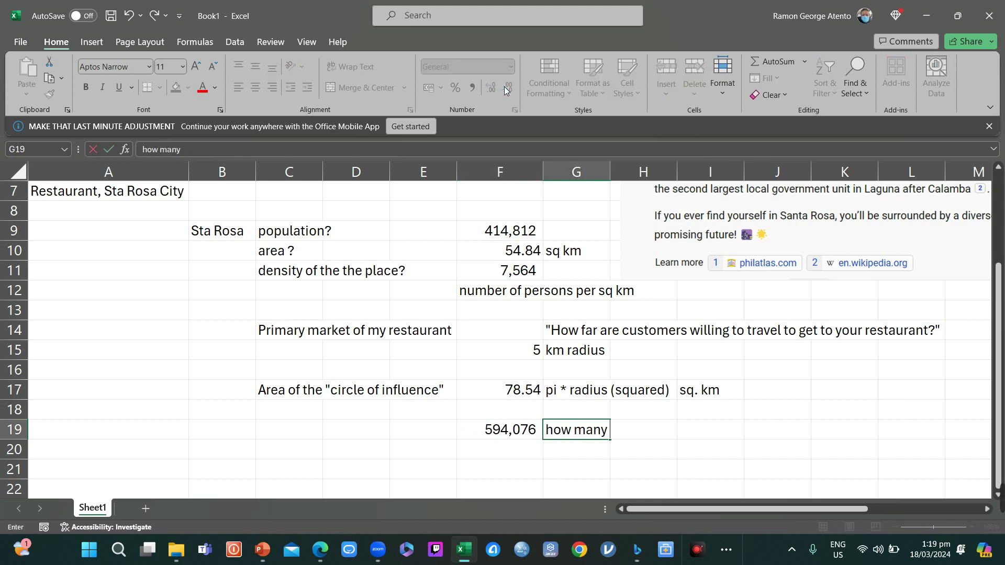
pyautogui.write(' people  cus')
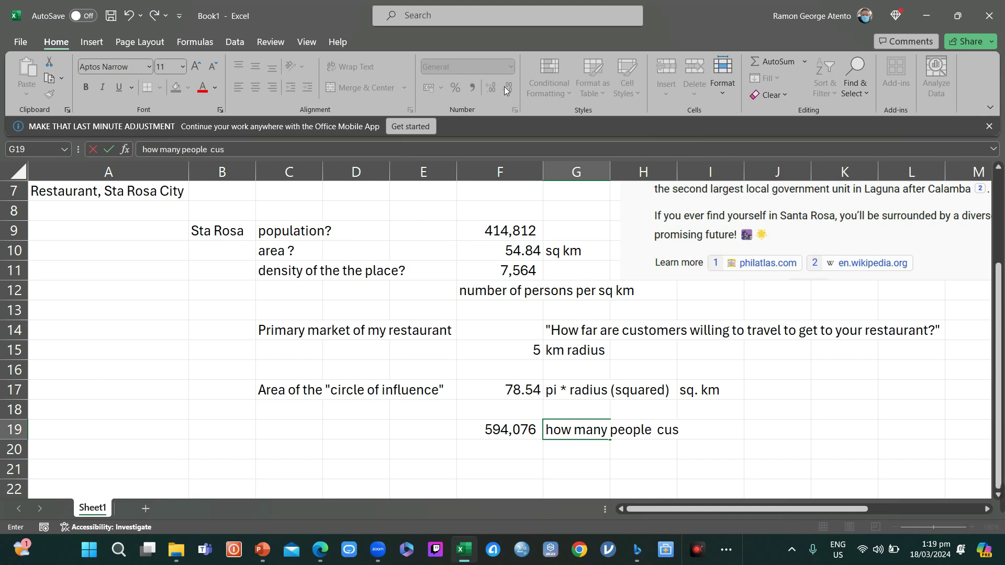
pyautogui.press('BackSpace')
pyautogui.press('BackSpace')
pyautogui.press('BackSpace')
pyautogui.write('/customers')
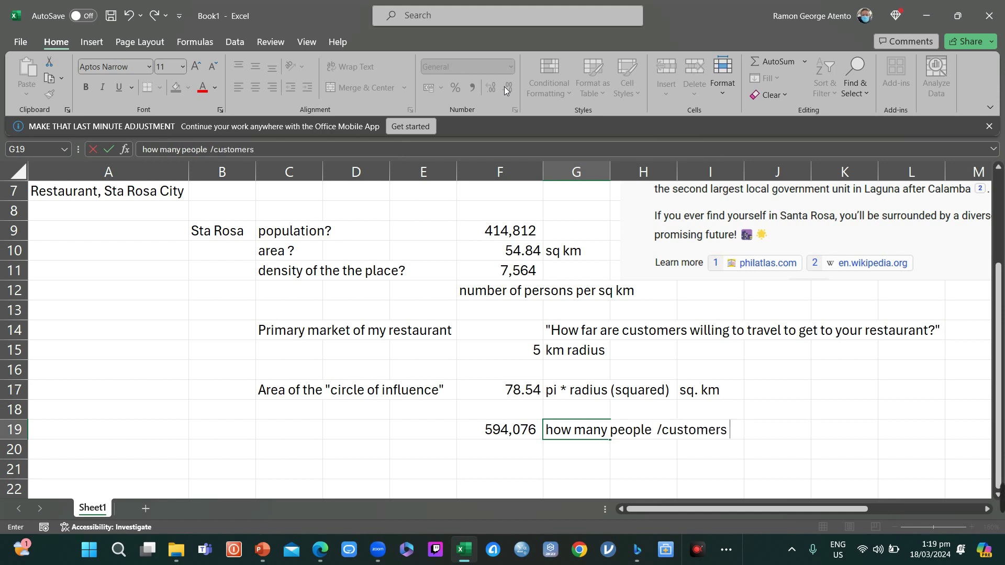
pyautogui.write(' are in your cir')
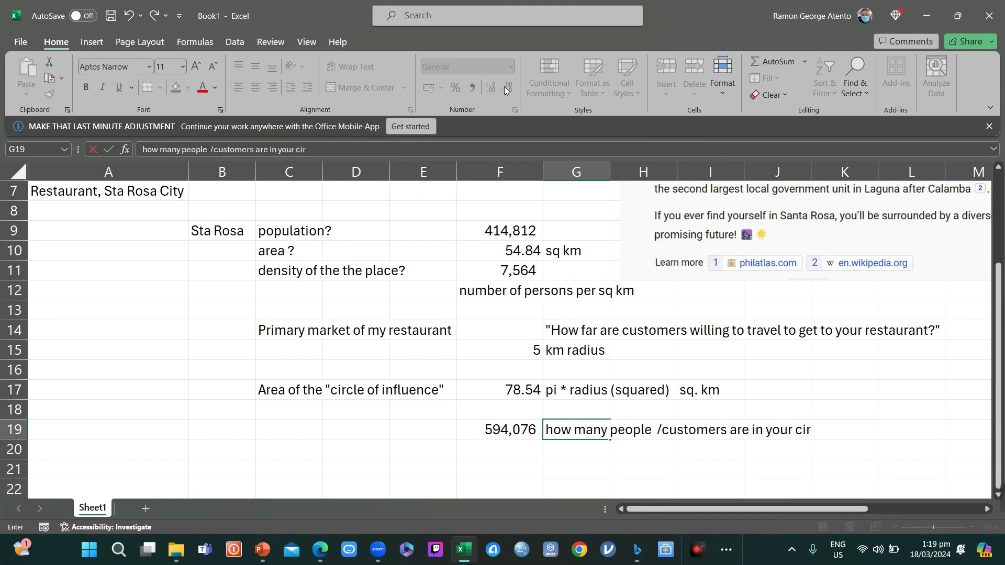
pyautogui.write('cle of infien')
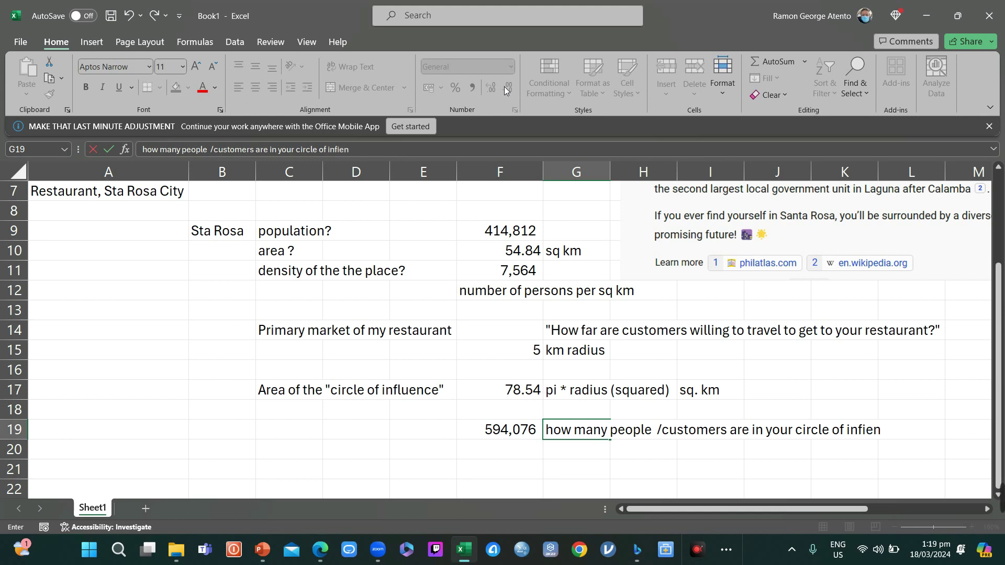
pyautogui.press('BackSpace')
pyautogui.press('BackSpace')
pyautogui.press('BackSpace')
pyautogui.write('uence')
pyautogui.press('Return')
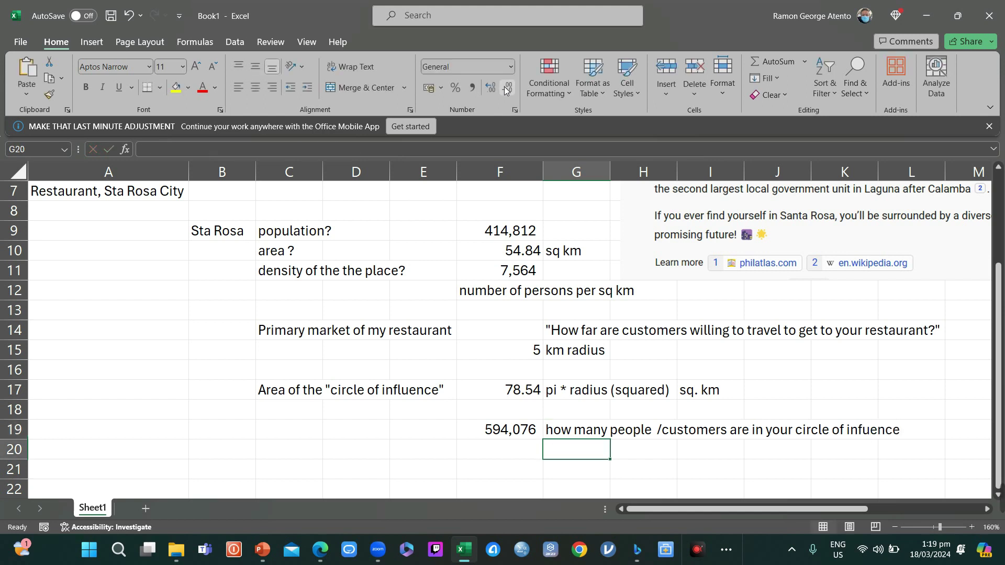
pyautogui.press('Up')
pyautogui.press('Up')
pyautogui.press('Up')
pyautogui.press('Up')
pyautogui.press('Up')
pyautogui.press('Left')
pyautogui.press('Up')
pyautogui.press('Up')
pyautogui.press('Up')
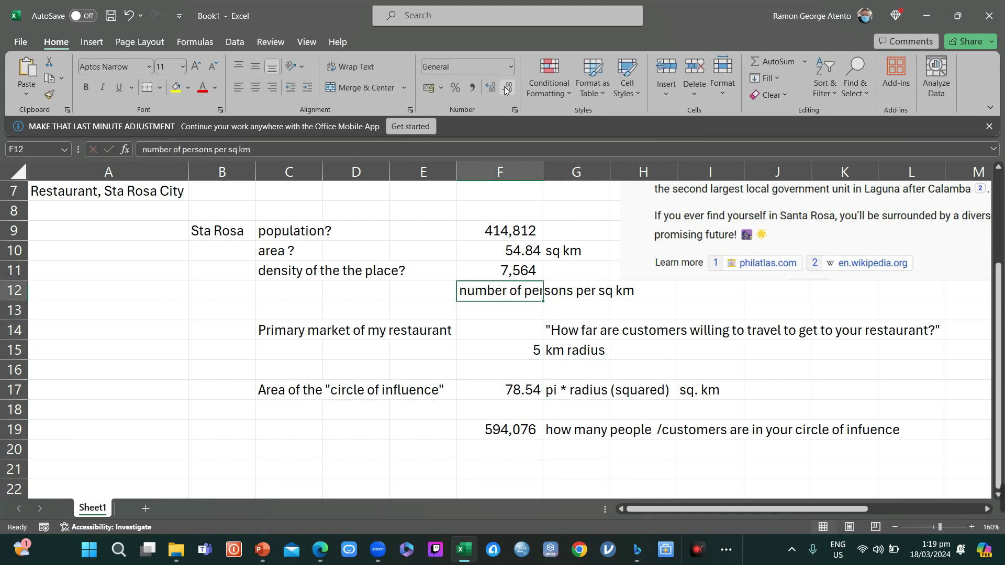
pyautogui.press('Up')
pyautogui.press('Up')
pyautogui.press('Up')
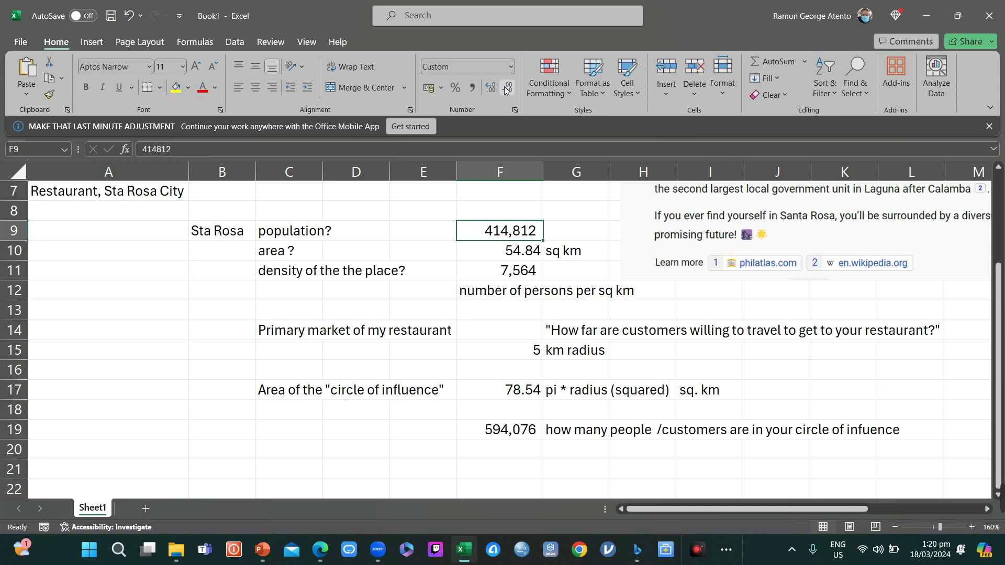
pyautogui.press('Down')
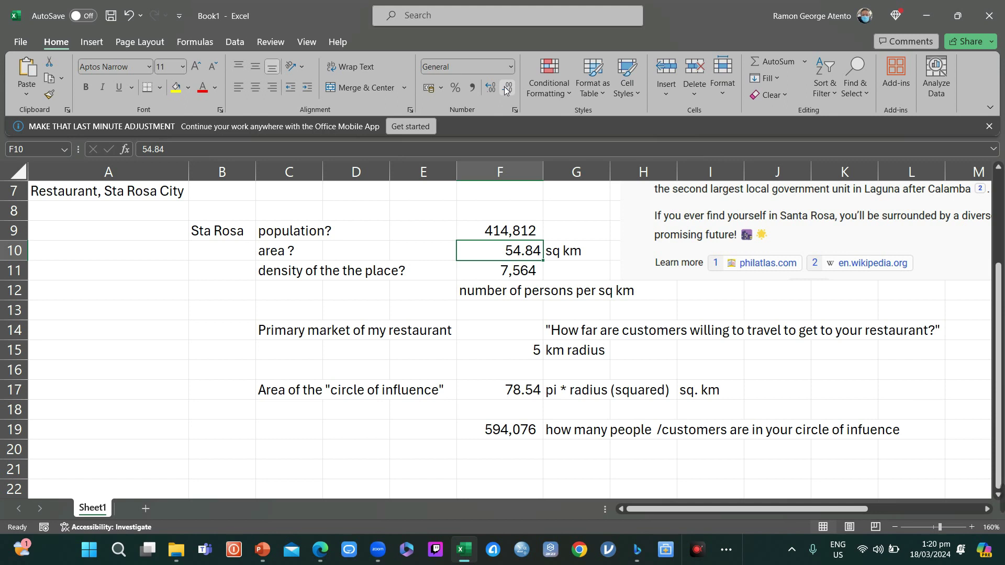
pyautogui.press('Left')
pyautogui.press('Left')
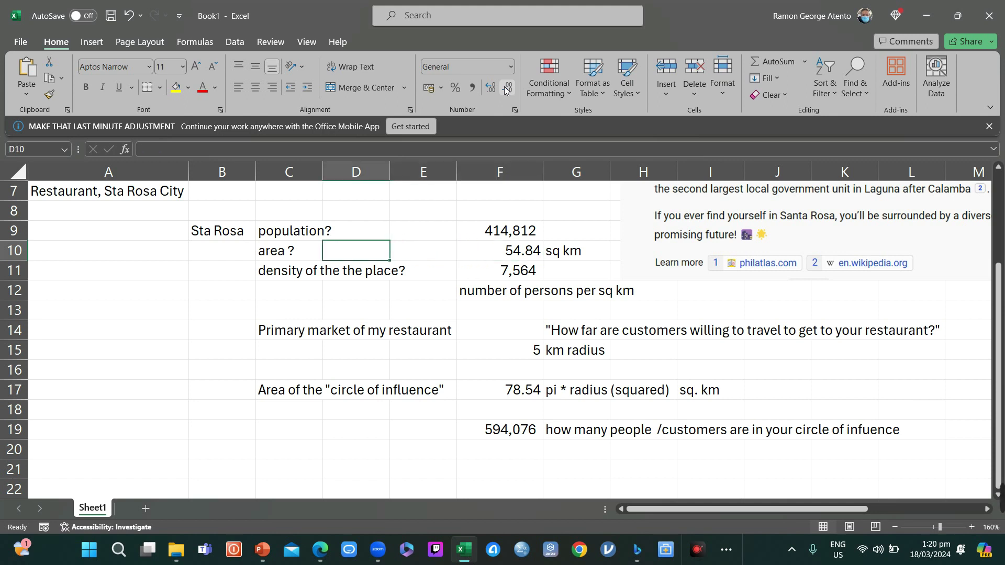
pyautogui.press('Right')
pyautogui.press('Right')
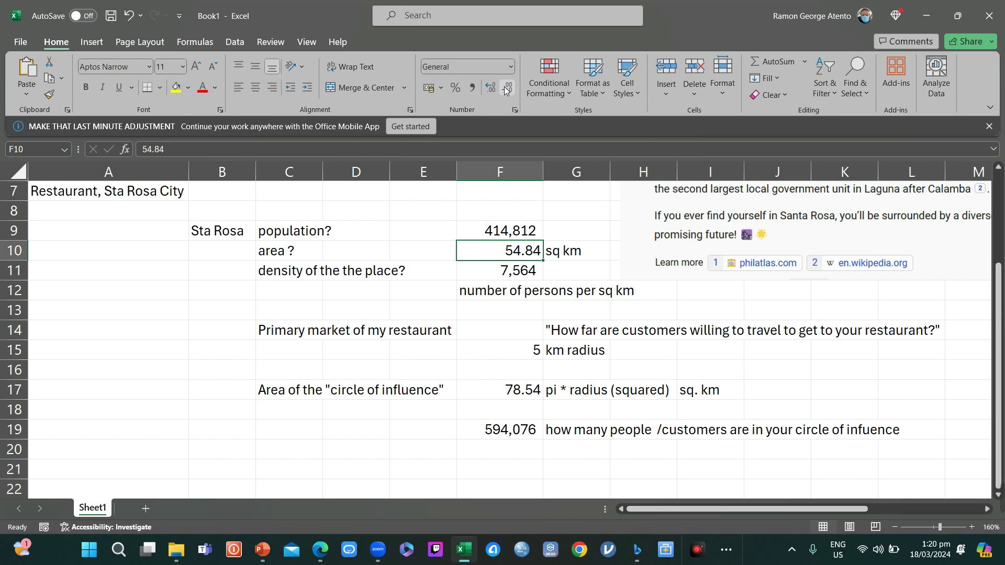
pyautogui.press('Up')
pyautogui.press('Left')
pyautogui.press('Down')
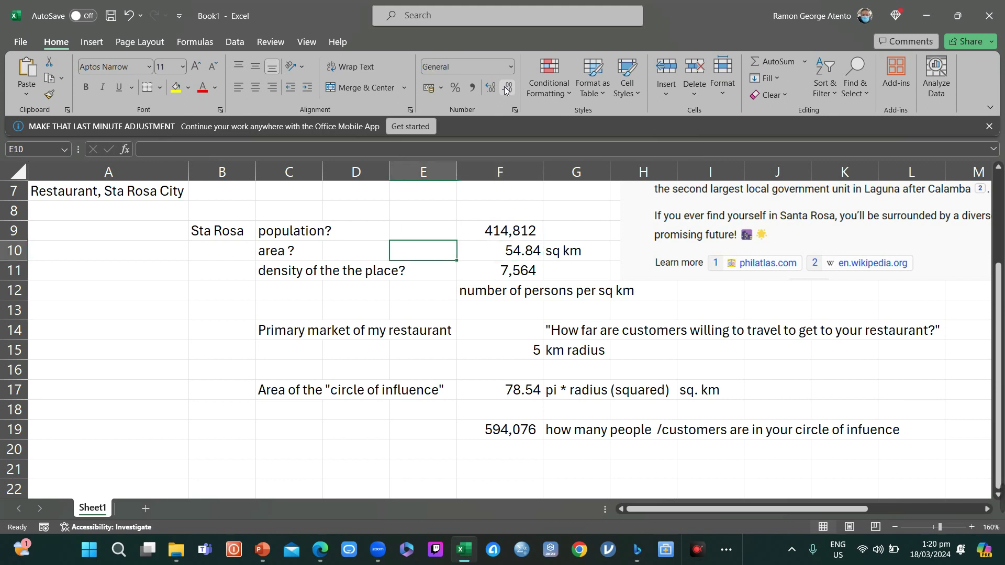
pyautogui.press('Right')
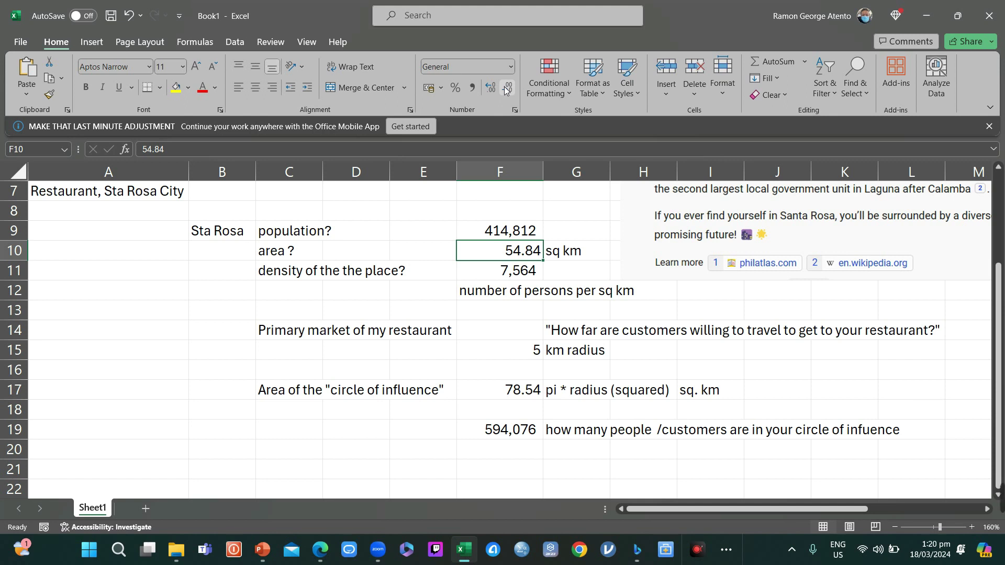
# Step: Label the 594,076 row 'Primary market' in C19
pyautogui.press('Down')
pyautogui.press('Down')
pyautogui.press('Down')
pyautogui.press('Down')
pyautogui.press('Down')
pyautogui.press('Down')
pyautogui.press('Down')
pyautogui.press('Down')
pyautogui.press('Down')
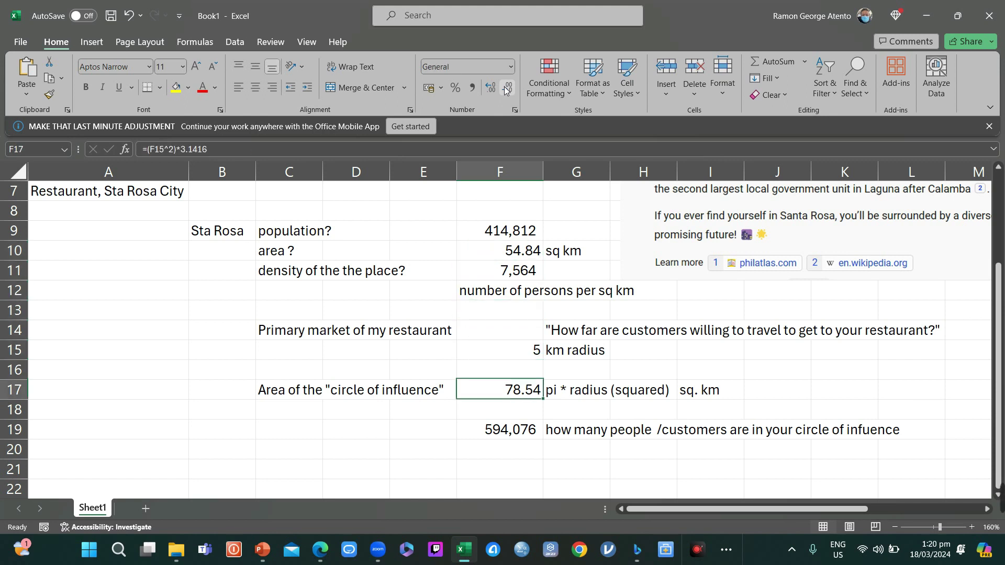
pyautogui.press('Left')
pyautogui.press('Left')
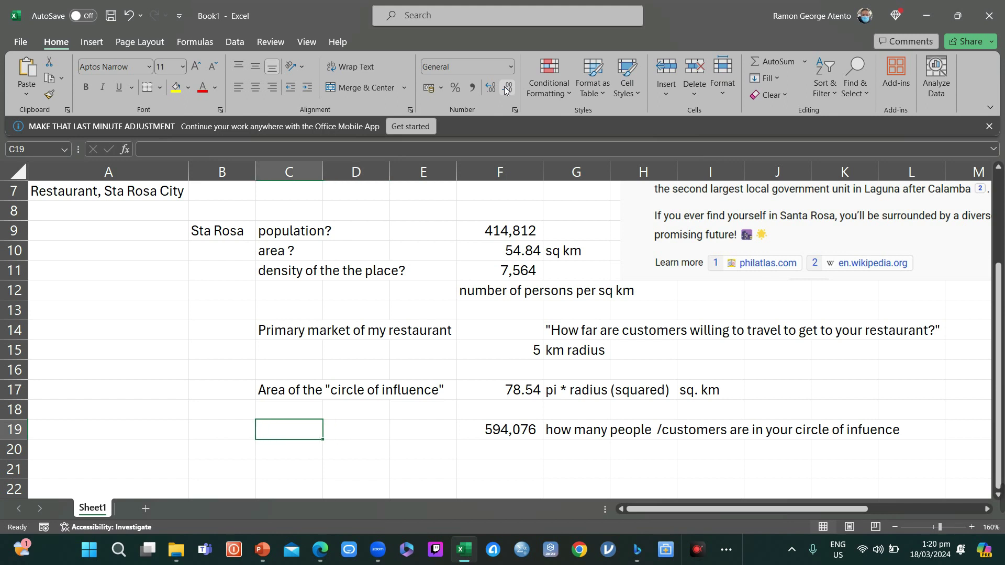
pyautogui.write('Primarcy')
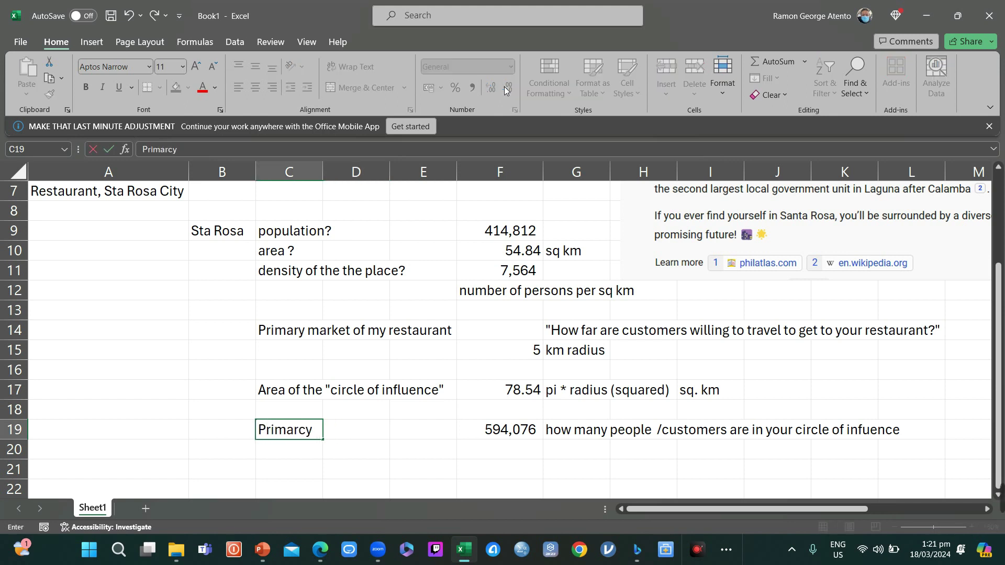
pyautogui.press('BackSpace')
pyautogui.press('BackSpace')
pyautogui.write('y mak')
pyautogui.press('BackSpace')
pyautogui.write('rket')
pyautogui.press('Return')
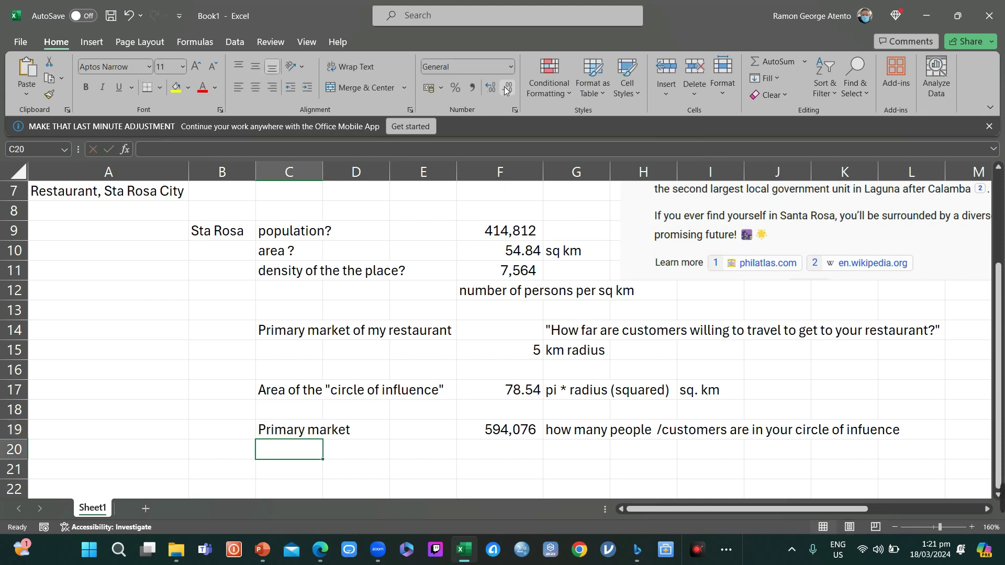
# Step: Add the heading 'FIES (Family Income Expense Survey)' in G21
pyautogui.press('Right')
pyautogui.press('Right')
pyautogui.press('Right')
pyautogui.press('Up')
pyautogui.press('Down')
pyautogui.press('Down')
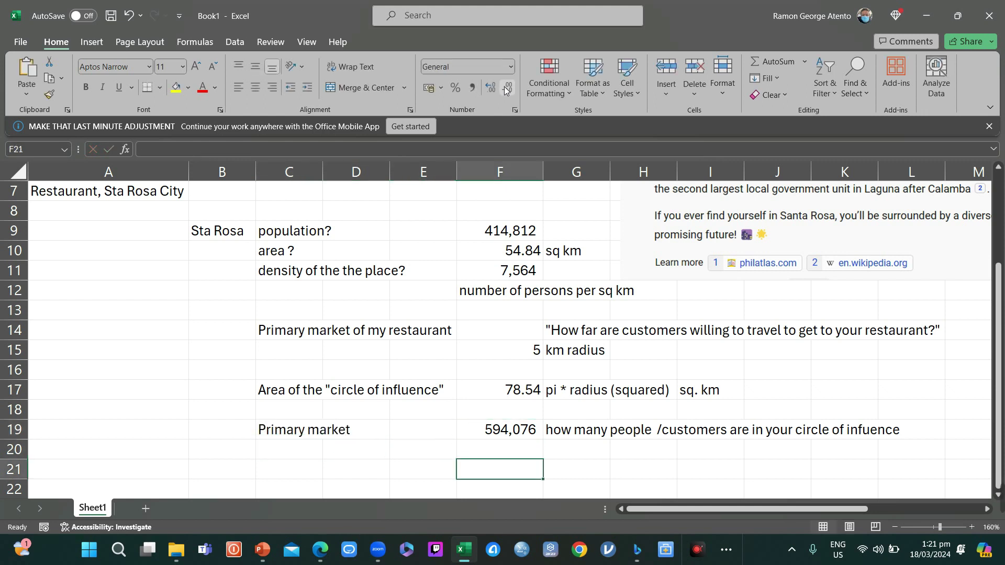
pyautogui.press('Up')
pyautogui.press('Up')
pyautogui.press('Down')
pyautogui.press('Down')
pyautogui.press('Right')
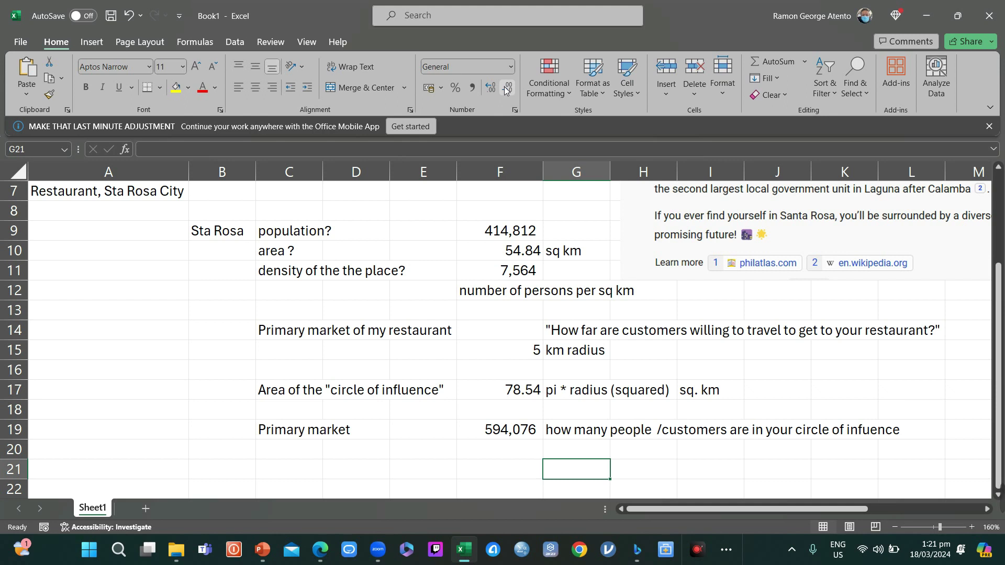
pyautogui.write('F')
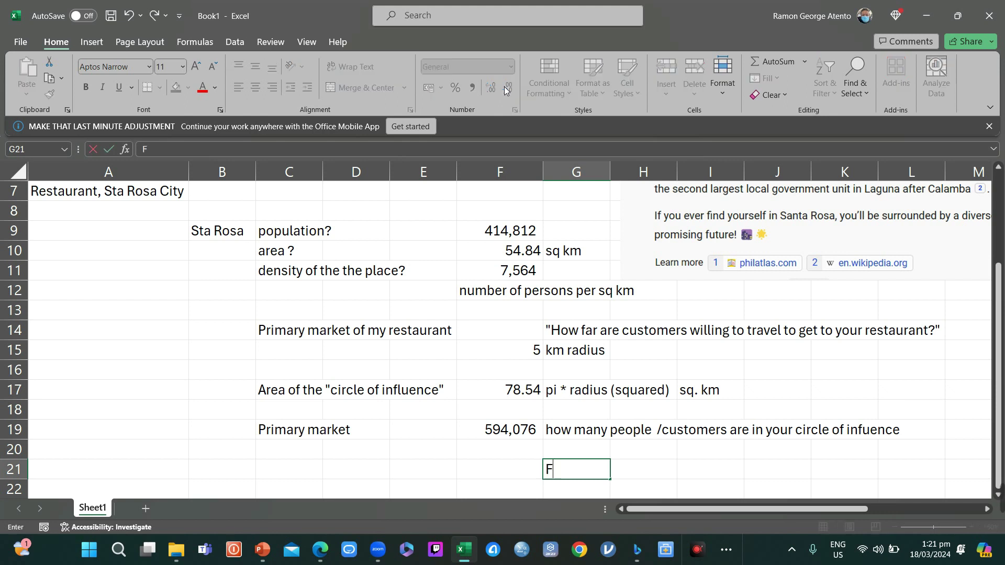
pyautogui.write('IES (Family')
pyautogui.write(' Inco')
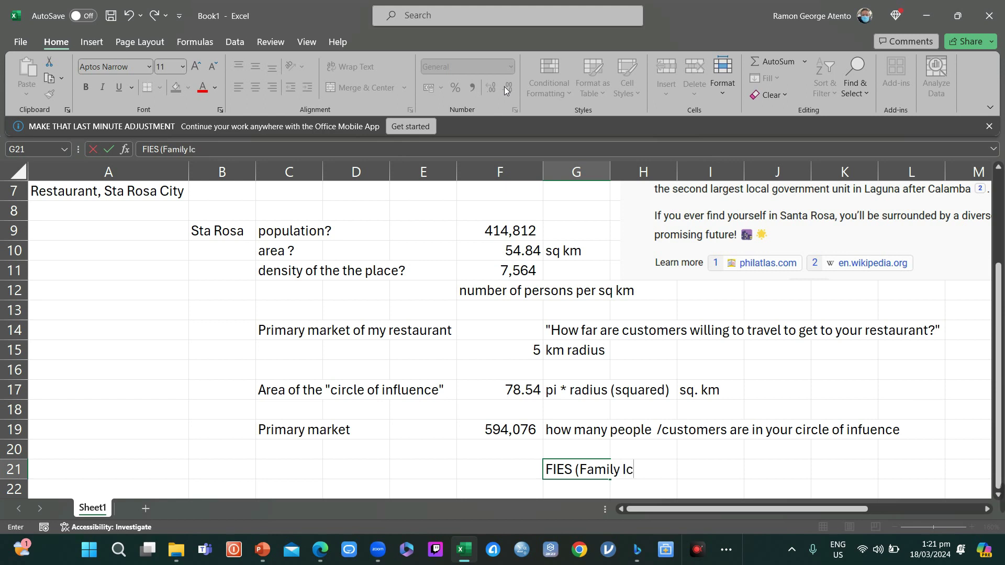
pyautogui.press('BackSpace')
pyautogui.press('BackSpace')
pyautogui.write('ncome')
pyautogui.write('Expens')
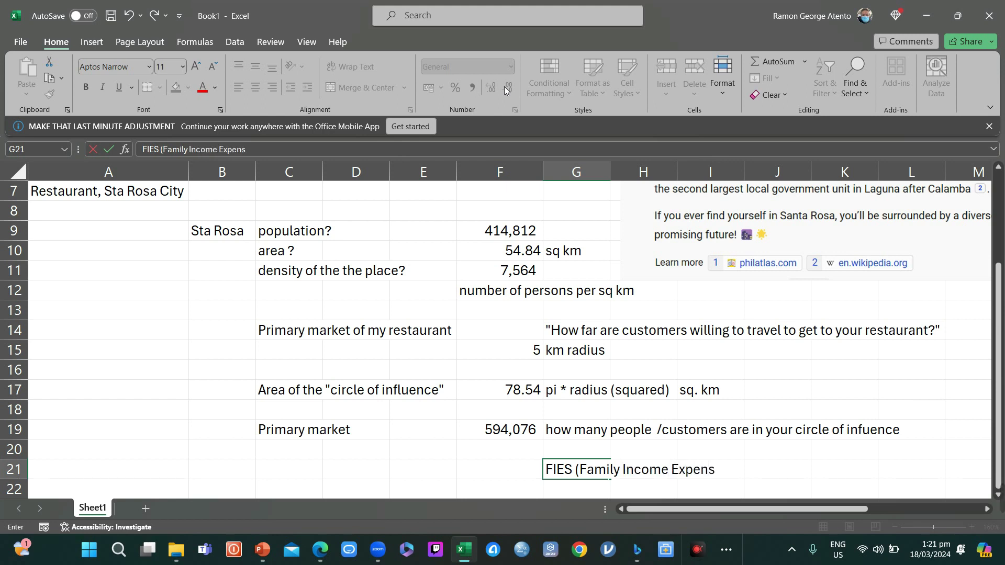
pyautogui.write('e Survey)')
pyautogui.press('Return')
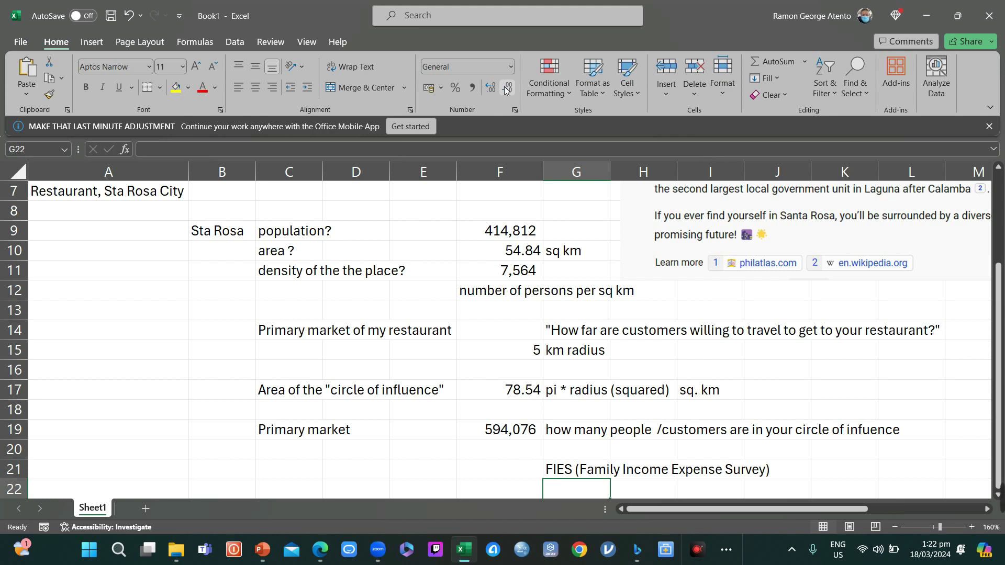
pyautogui.press('Left')
pyautogui.press('Up')
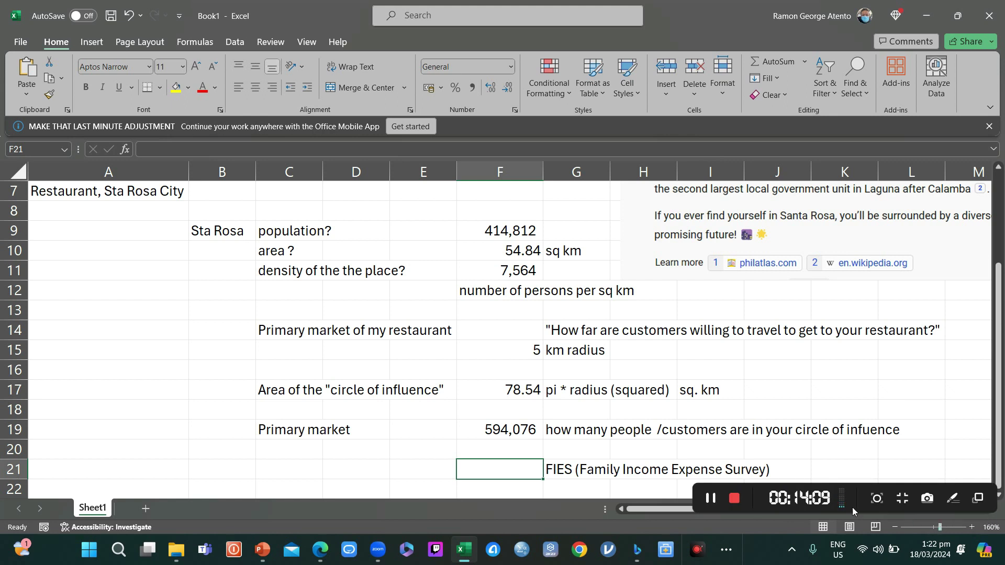
# Step: Ask Copilot for the Philippines' average household size per FIES and read the answer: 4.1
pyautogui.click(709, 497)
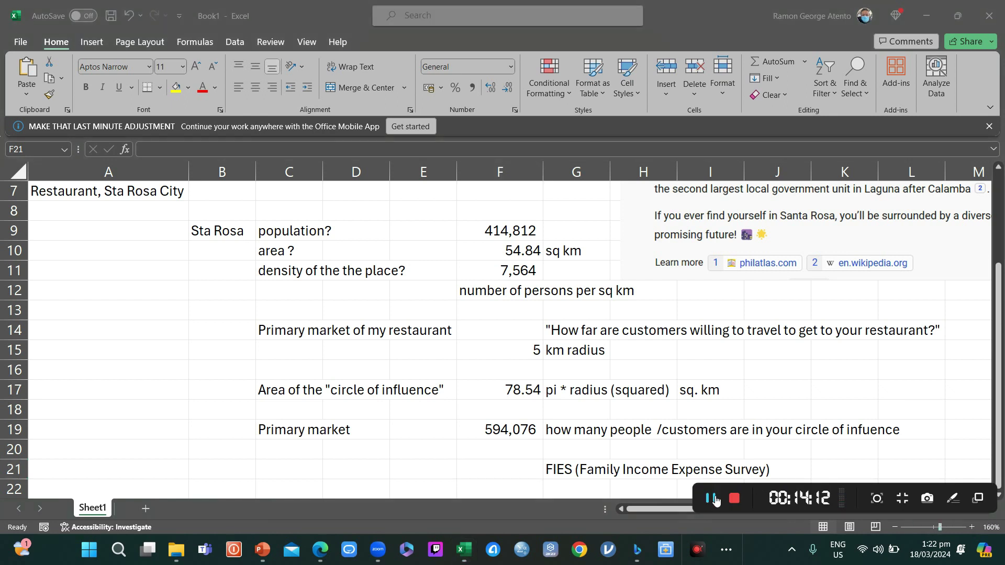
pyautogui.click(711, 499)
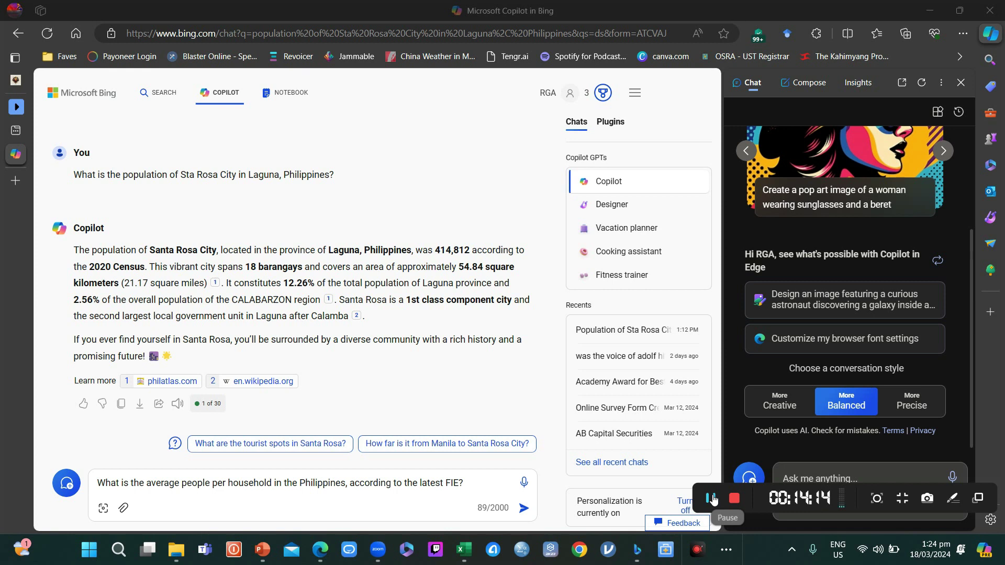
pyautogui.click(458, 406)
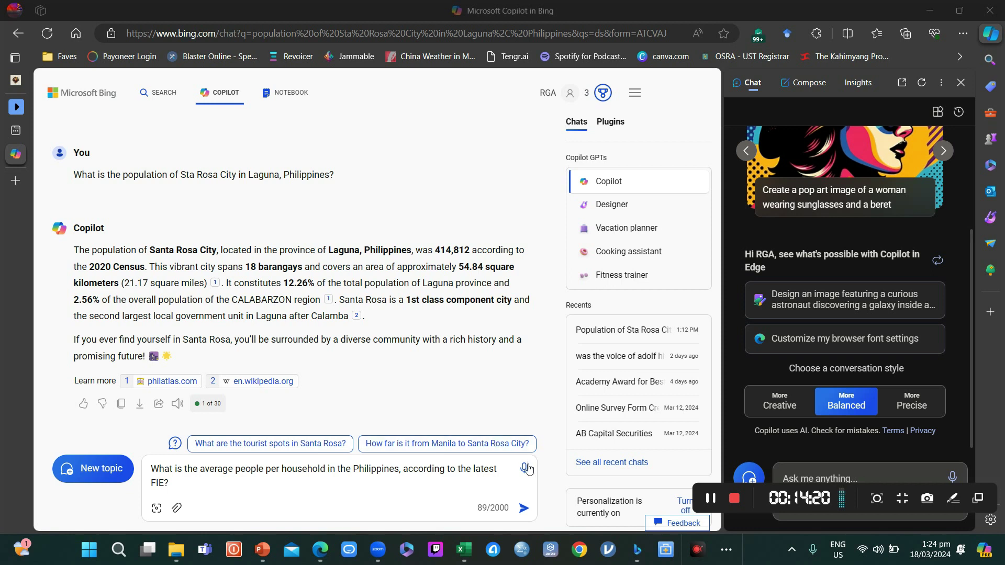
pyautogui.click(197, 497)
pyautogui.write('S')
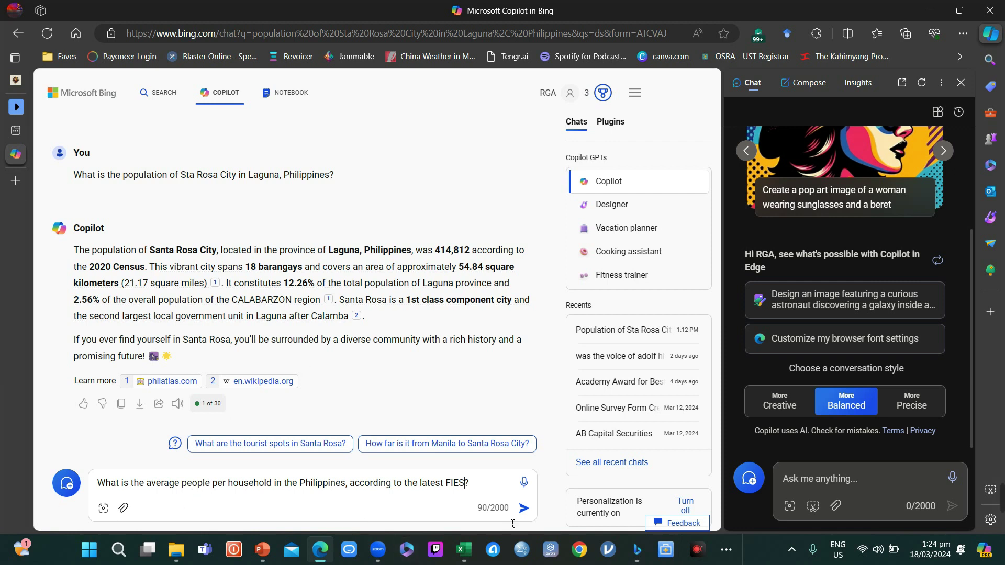
pyautogui.click(524, 508)
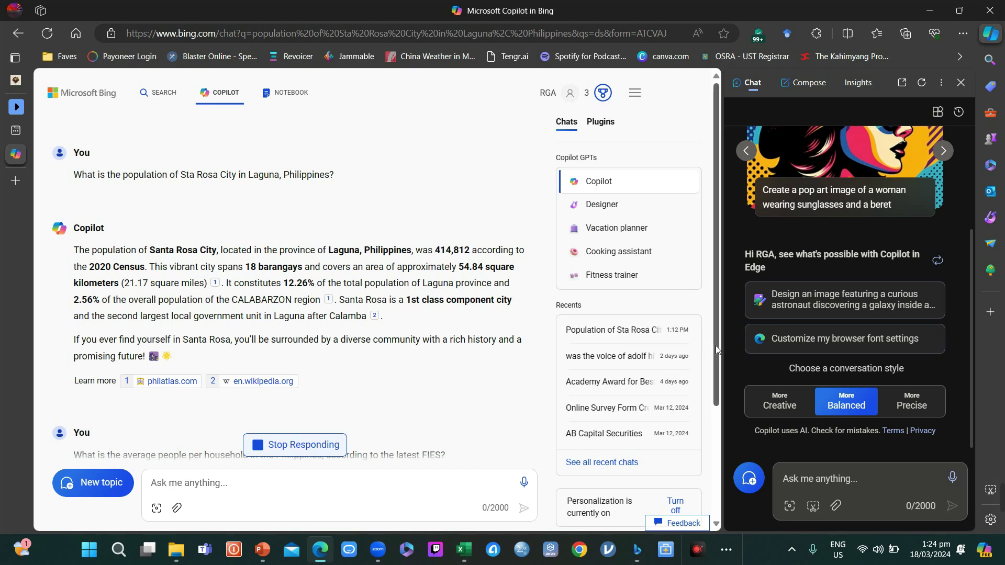
pyautogui.moveTo(716, 345); pyautogui.dragTo(711, 472)
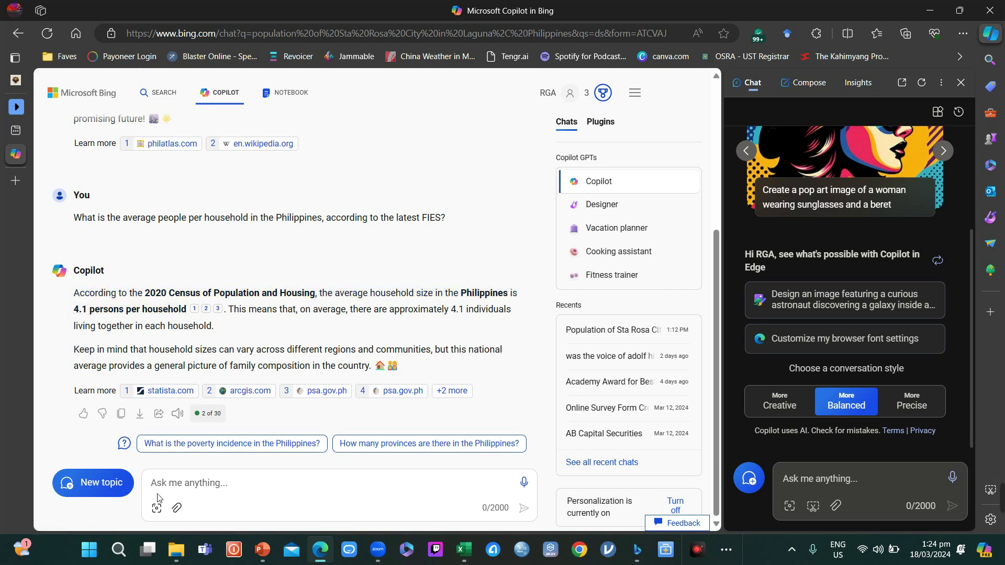
# Step: Enter '4.1 people per household' in G22 beneath the FIES heading
pyautogui.click(457, 557)
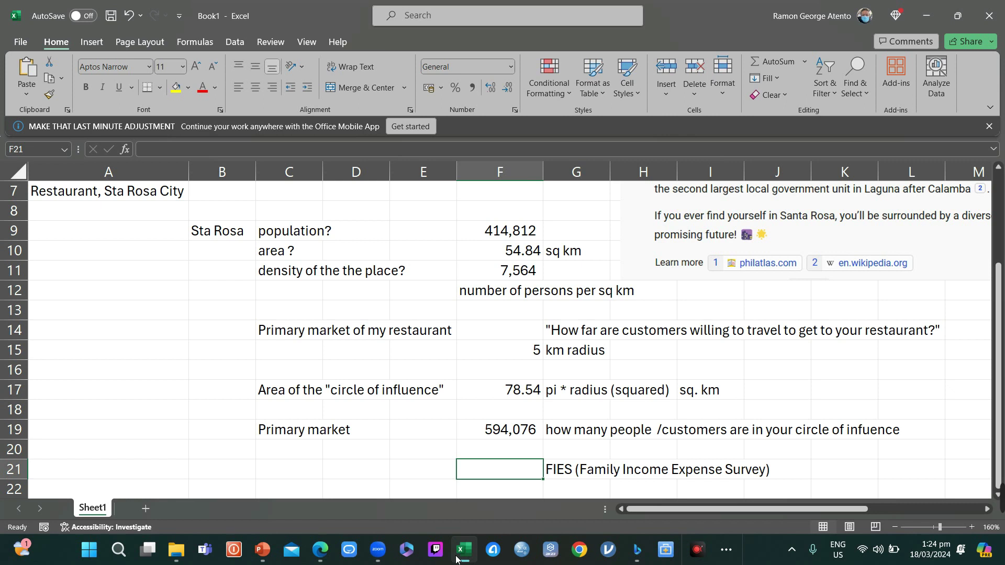
pyautogui.press('Up')
pyautogui.press('Right')
pyautogui.press('Down')
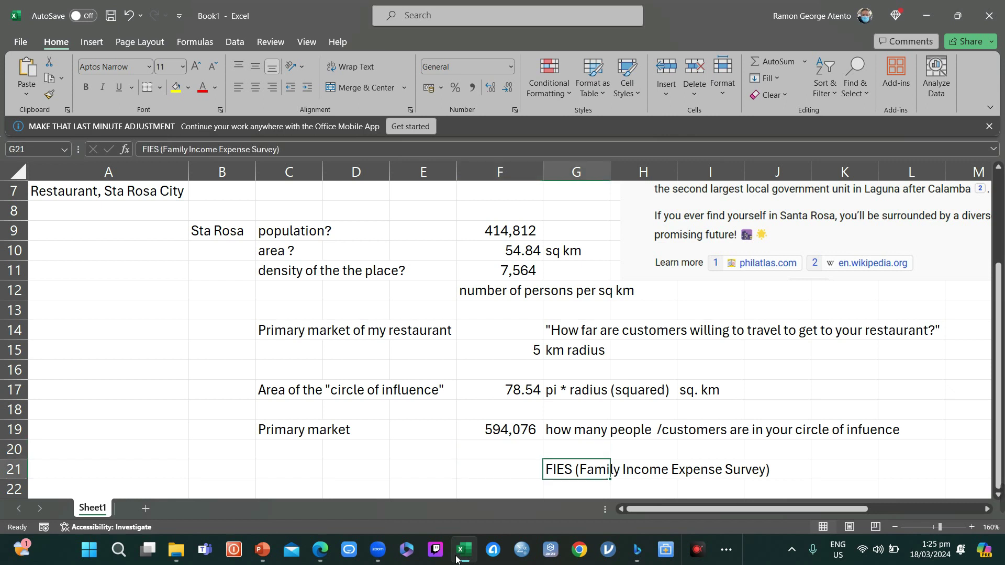
pyautogui.press('Up')
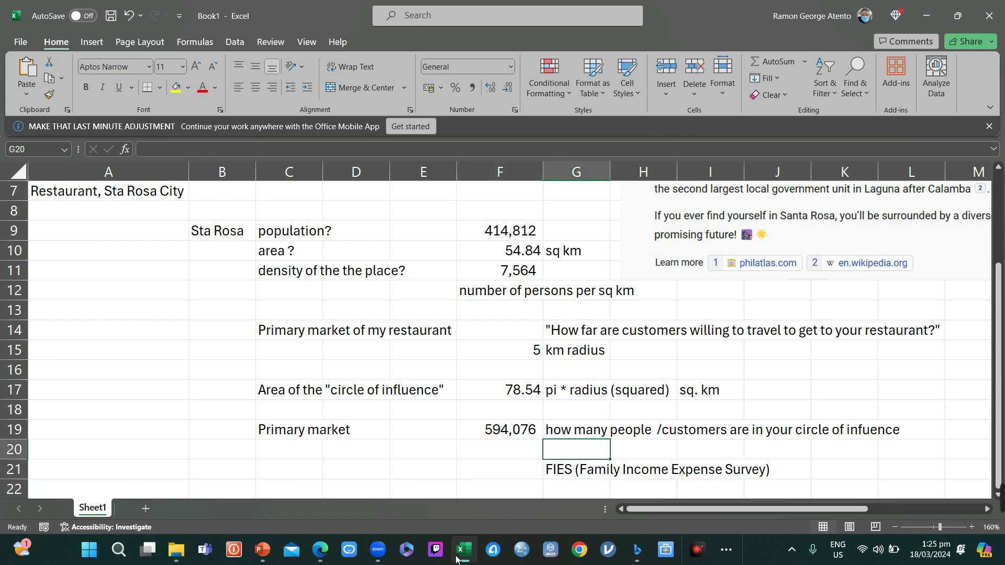
pyautogui.press('Down')
pyautogui.press('Down')
pyautogui.write('4.')
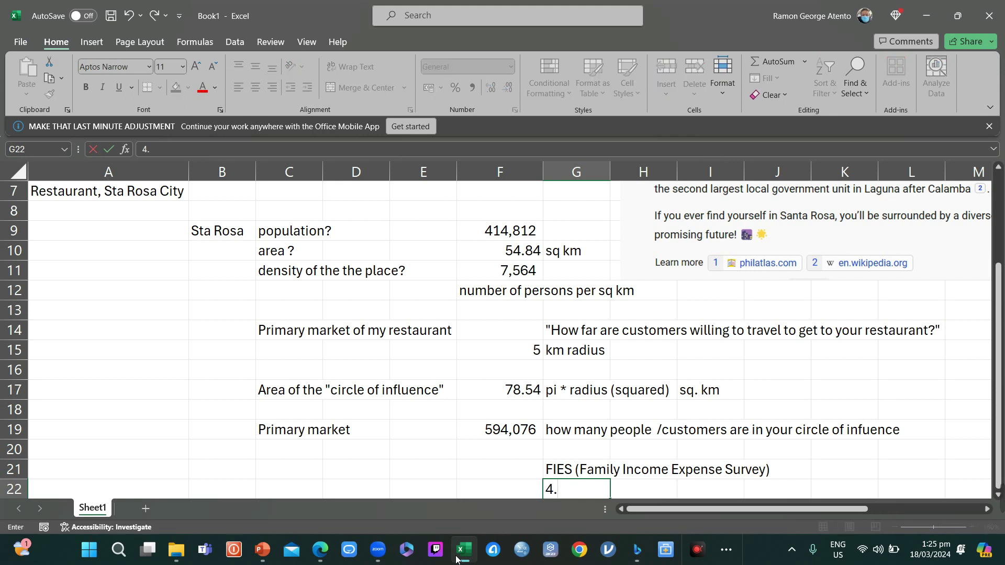
pyautogui.write('1 people per house')
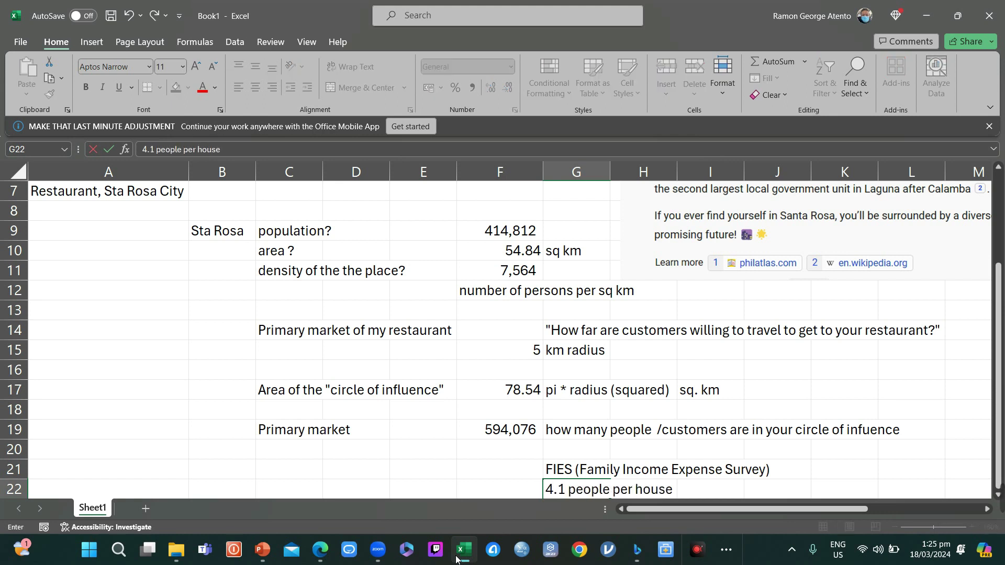
pyautogui.write('hold')
pyautogui.press('Return')
pyautogui.press('Left')
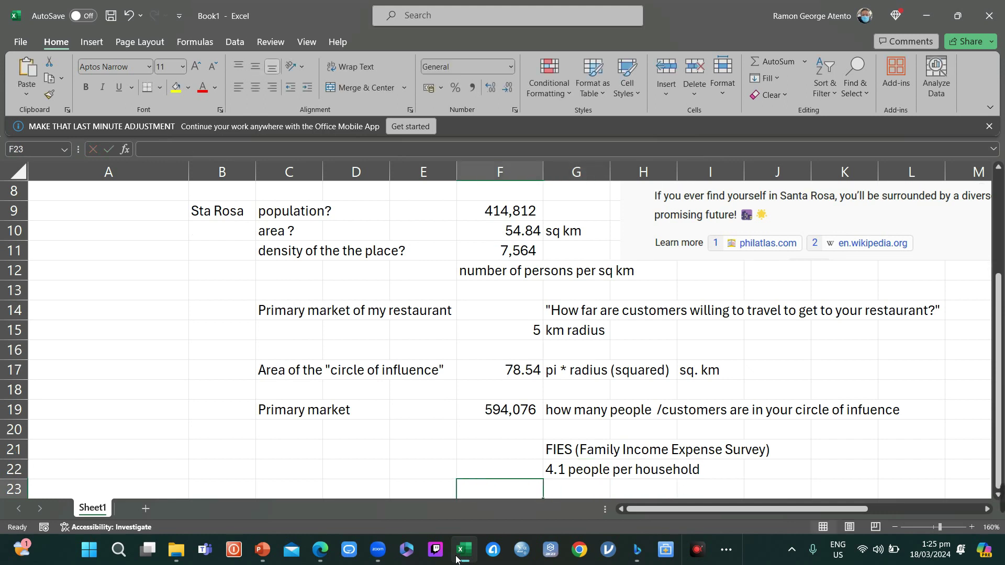
pyautogui.press('Left')
pyautogui.press('Down')
pyautogui.press('Down')
pyautogui.press('Up')
pyautogui.press('Up')
pyautogui.press('Up')
pyautogui.press('Up')
pyautogui.press('Right')
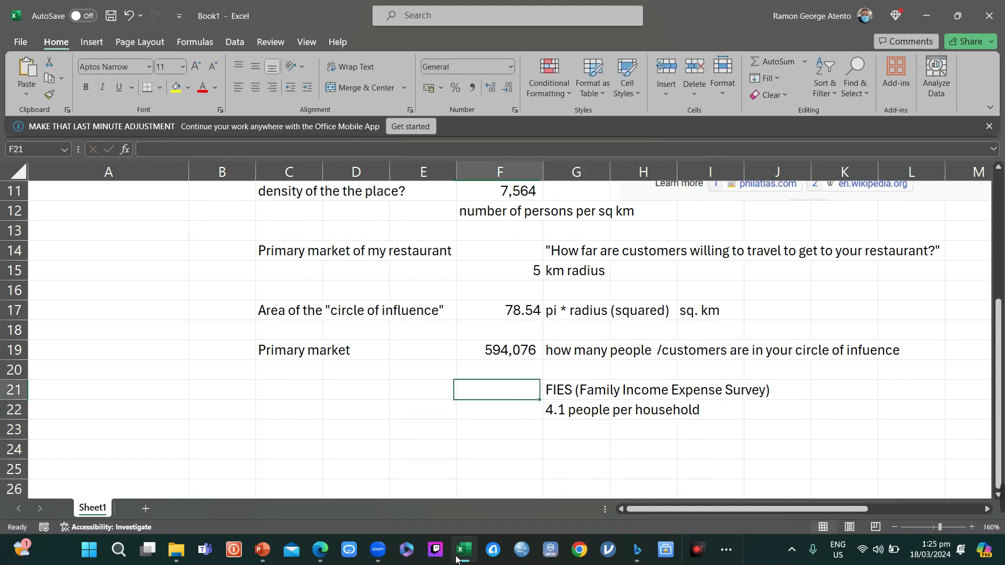
# Step: Enter =F19/4.1 in F21 to estimate the number of families
pyautogui.write('=')
pyautogui.press('Up')
pyautogui.press('Up')
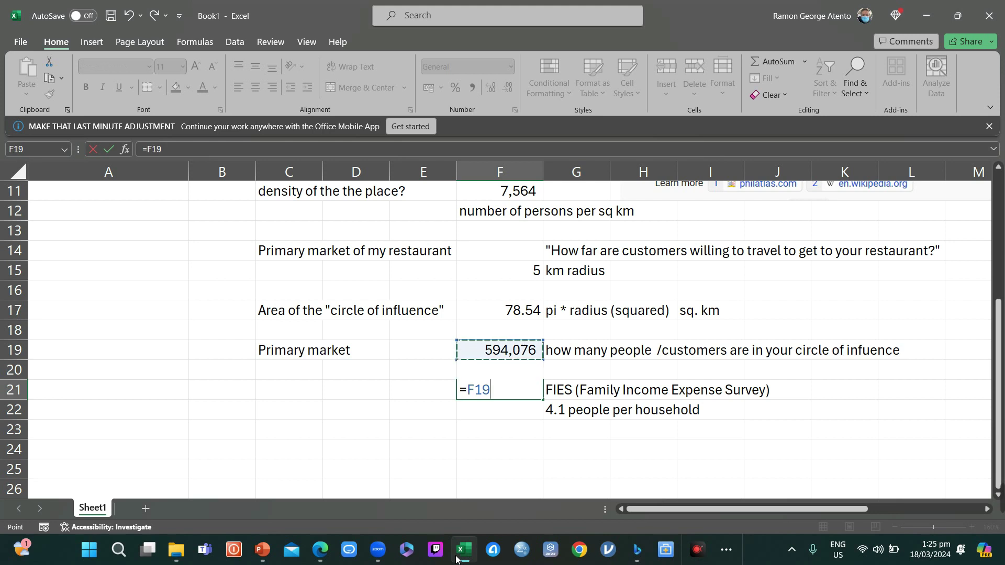
pyautogui.write('/4.1')
pyautogui.press('Return')
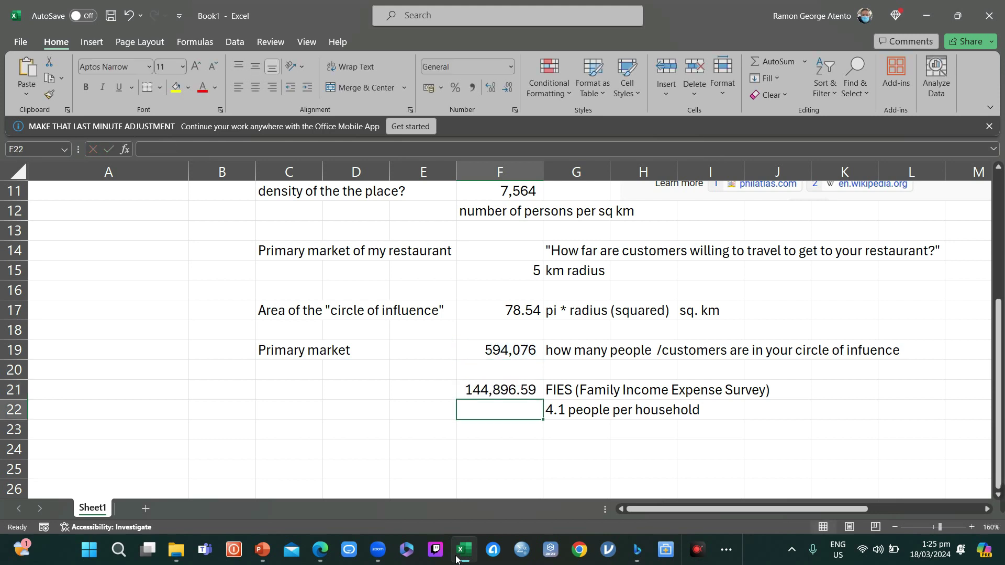
pyautogui.press('Up')
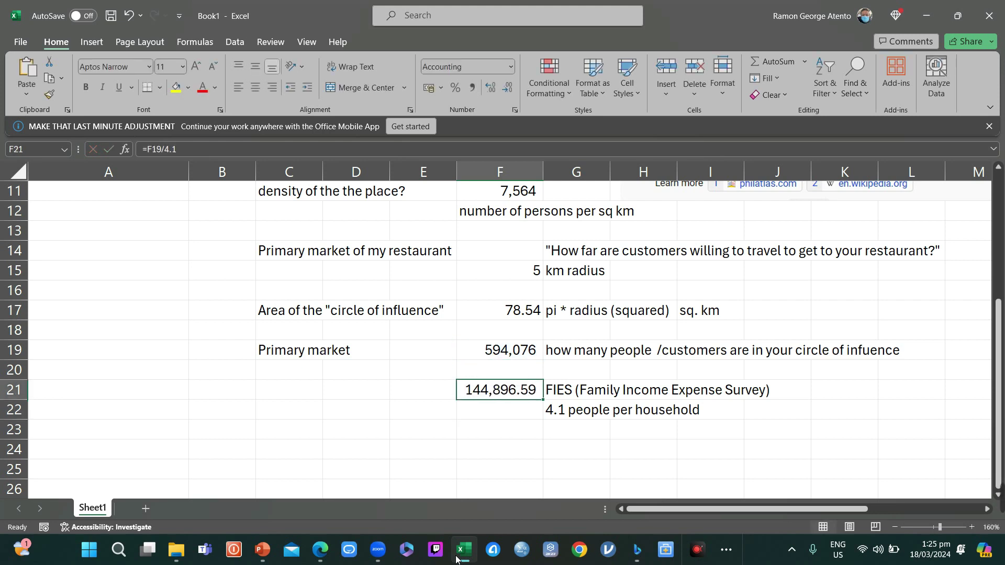
# Step: Wrap it as =ROUNDDOWN(F19/4.1,0) and remove decimals, showing 144,896
pyautogui.click(149, 152)
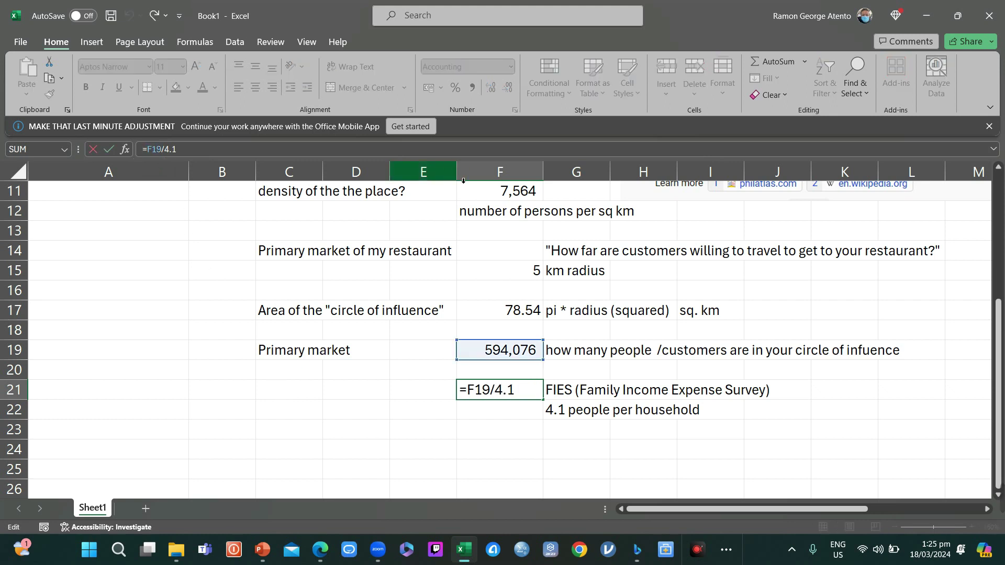
pyautogui.write('rounddown(')
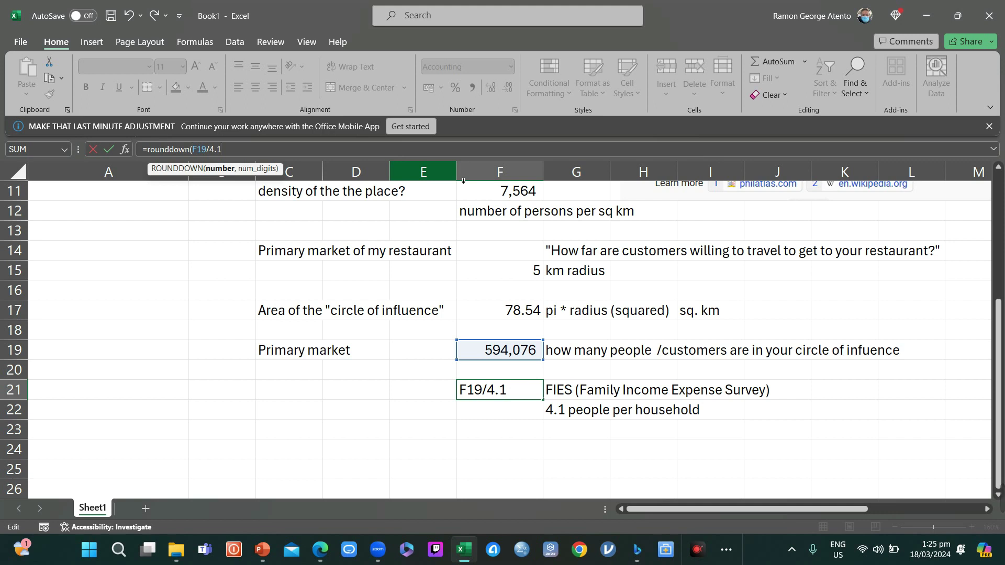
pyautogui.write(',0)')
pyautogui.press('Return')
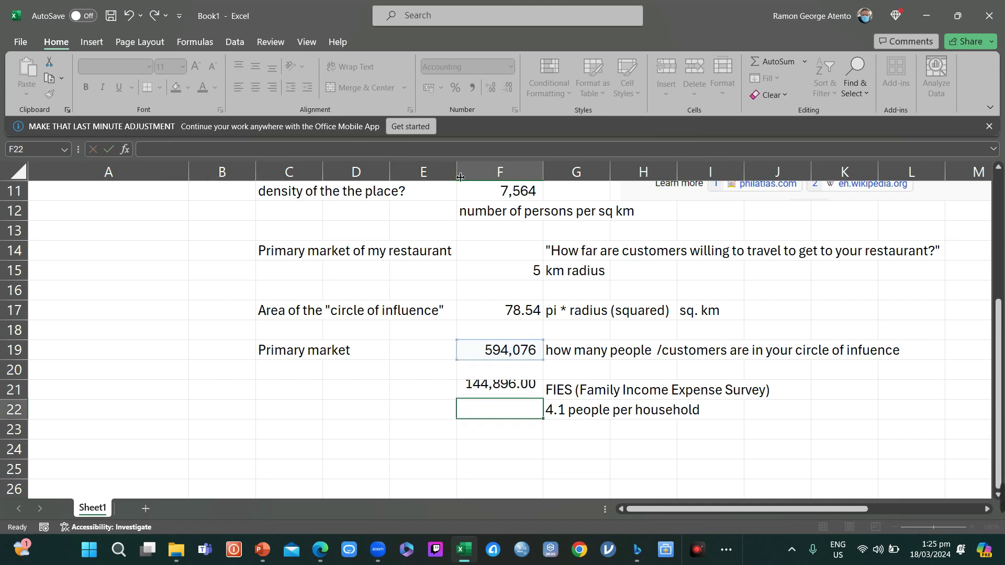
pyautogui.press('Up')
pyautogui.press('Left')
pyautogui.press('Right')
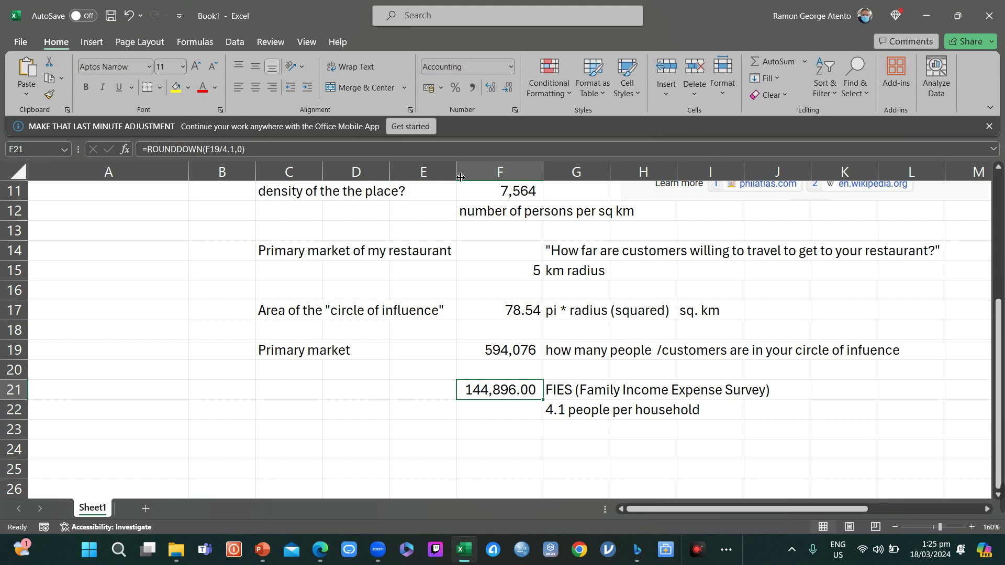
pyautogui.click(500, 85)
pyautogui.click(499, 85)
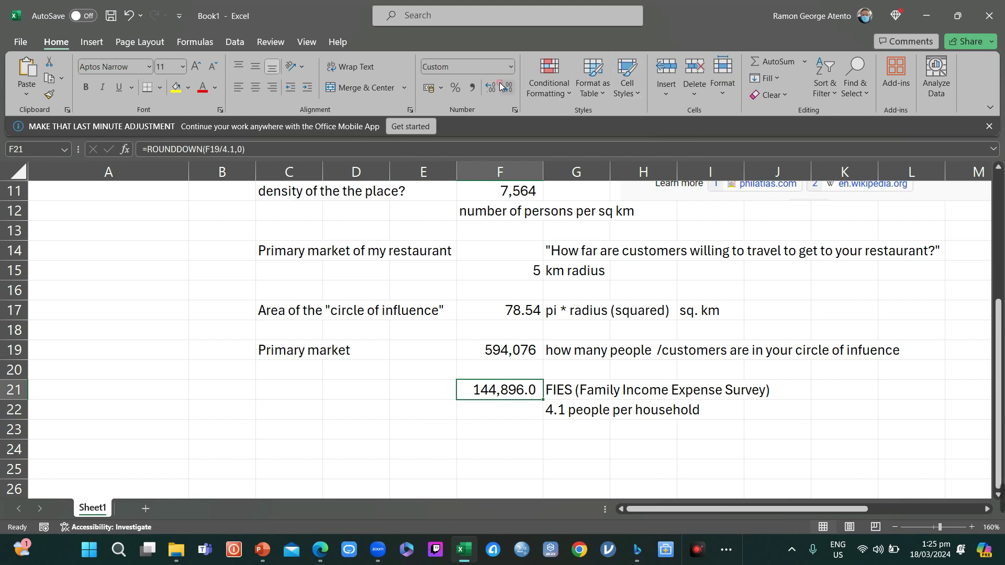
# Step: Label the row 'Number of families' in C21
pyautogui.press('Left')
pyautogui.press('Left')
pyautogui.press('Left')
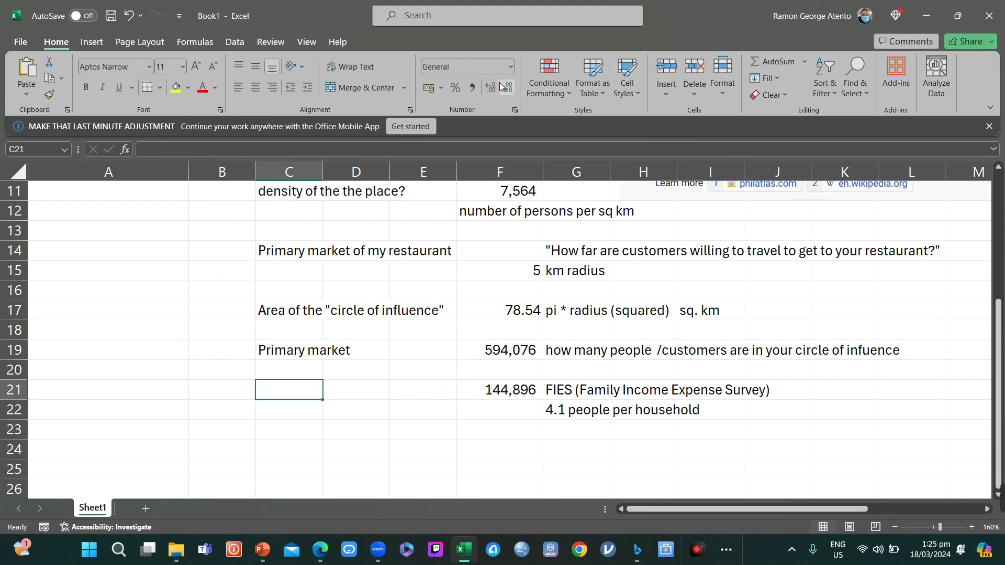
pyautogui.write('Number of families')
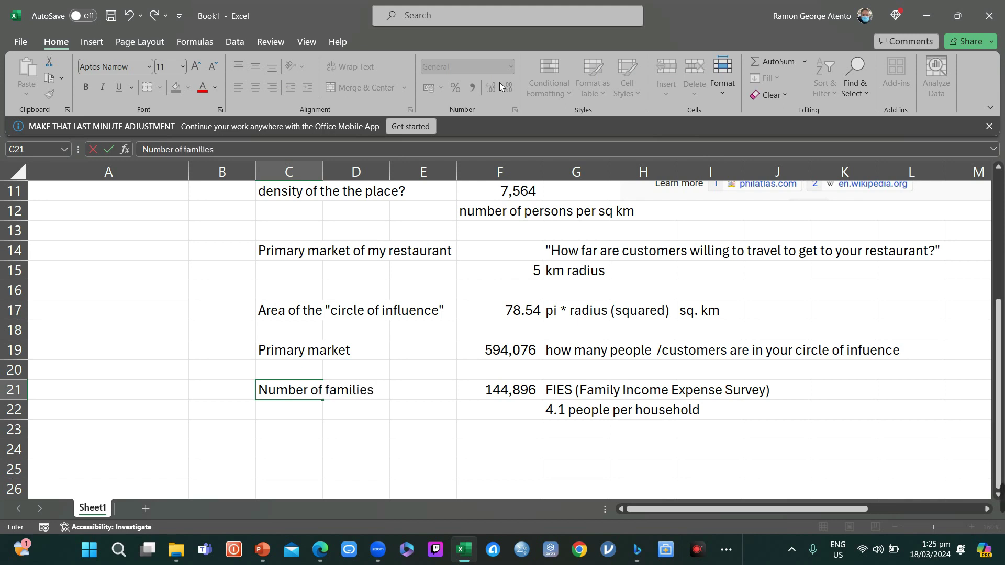
pyautogui.press('Return')
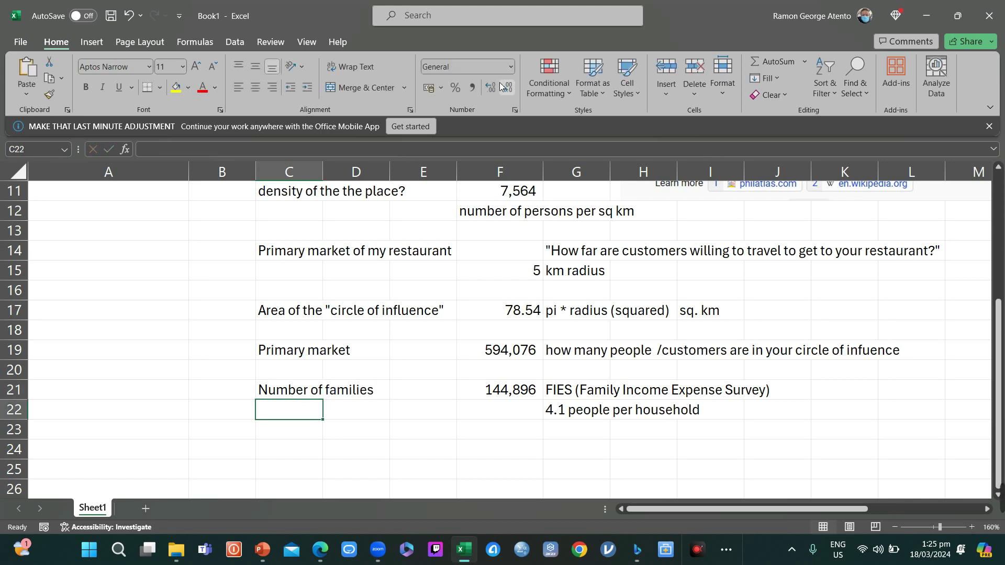
pyautogui.press('Up')
pyautogui.press('Up')
pyautogui.press('Up')
pyautogui.press('Up')
pyautogui.press('Up')
pyautogui.press('Up')
pyautogui.press('Up')
pyautogui.press('Up')
pyautogui.press('Up')
pyautogui.press('Up')
pyautogui.press('Up')
pyautogui.press('Up')
pyautogui.press('Up')
pyautogui.press('Up')
pyautogui.press('Up')
pyautogui.press('Up')
pyautogui.press('Up')
pyautogui.press('Up')
pyautogui.press('Up')
pyautogui.press('Up')
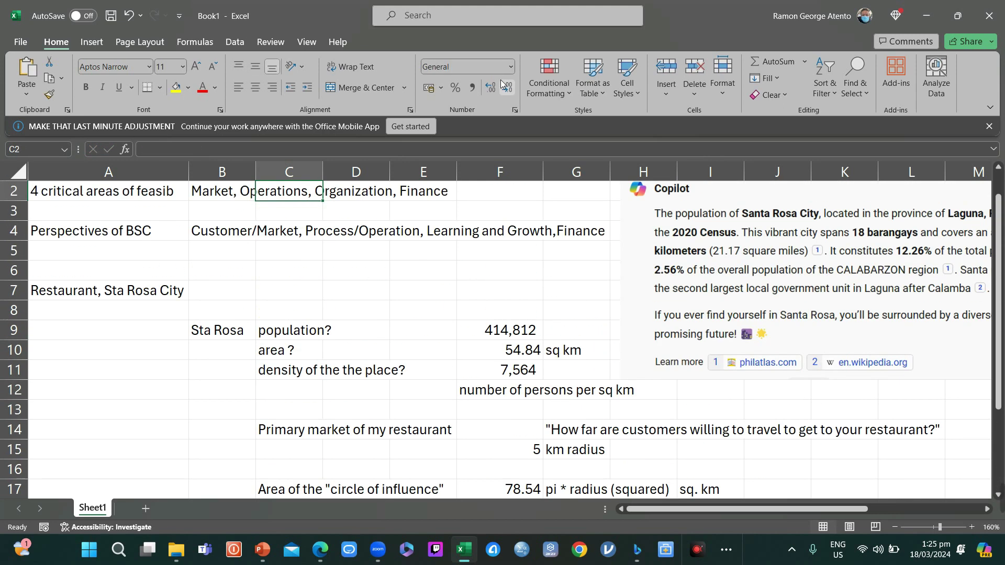
# Step: Enter the year 2020 in F8 above the population figure
pyautogui.press('Up')
pyautogui.press('Down')
pyautogui.press('Down')
pyautogui.press('Down')
pyautogui.press('Down')
pyautogui.press('Down')
pyautogui.press('Down')
pyautogui.press('Down')
pyautogui.press('Down')
pyautogui.press('Down')
pyautogui.press('Down')
pyautogui.press('Down')
pyautogui.press('Down')
pyautogui.press('Down')
pyautogui.press('Down')
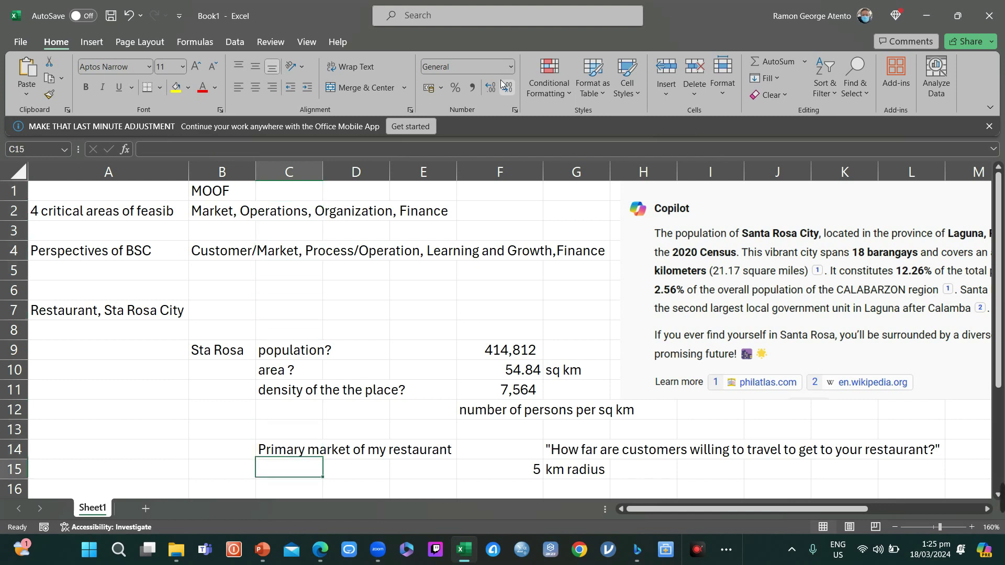
pyautogui.press('Down')
pyautogui.press('Down')
pyautogui.press('Up')
pyautogui.press('Up')
pyautogui.press('Up')
pyautogui.press('Up')
pyautogui.press('Up')
pyautogui.press('Up')
pyautogui.press('Up')
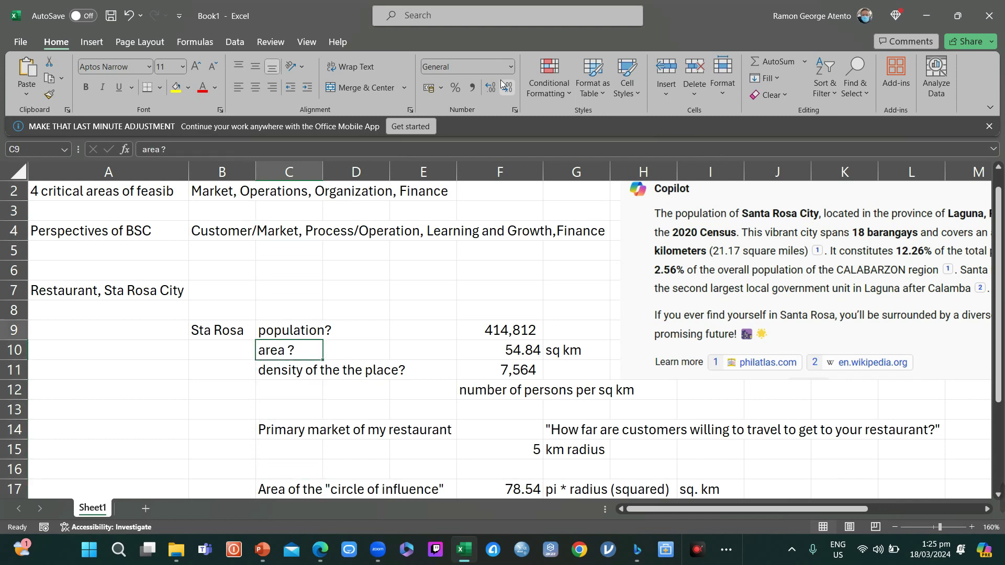
pyautogui.press('Up')
pyautogui.press('Up')
pyautogui.press('Right')
pyautogui.press('Right')
pyautogui.press('Right')
pyautogui.write('2')
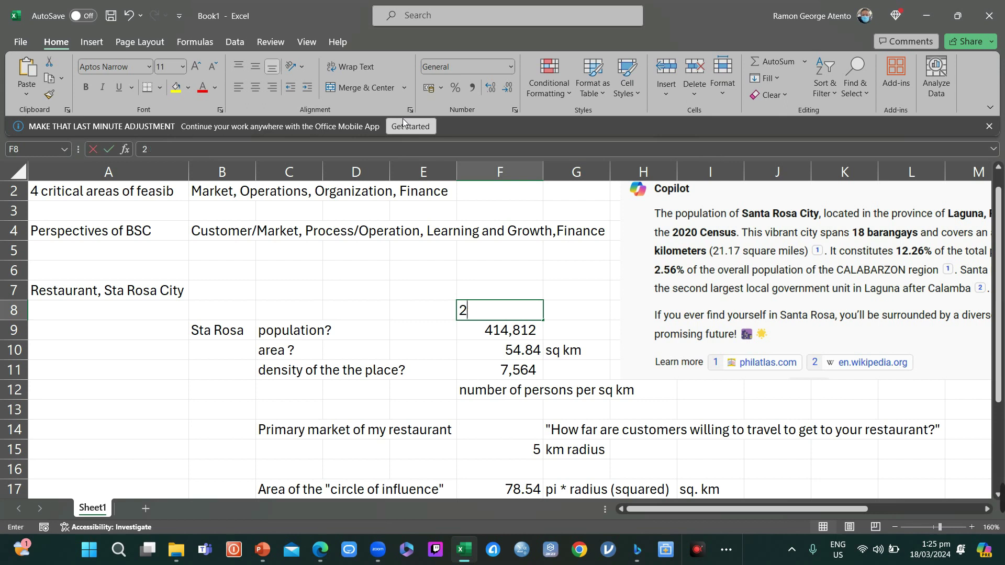
pyautogui.write('020')
pyautogui.press('Right')
pyautogui.press('Right')
pyautogui.press('Right')
pyautogui.press('Right')
pyautogui.press('Right')
pyautogui.press('Right')
pyautogui.press('Right')
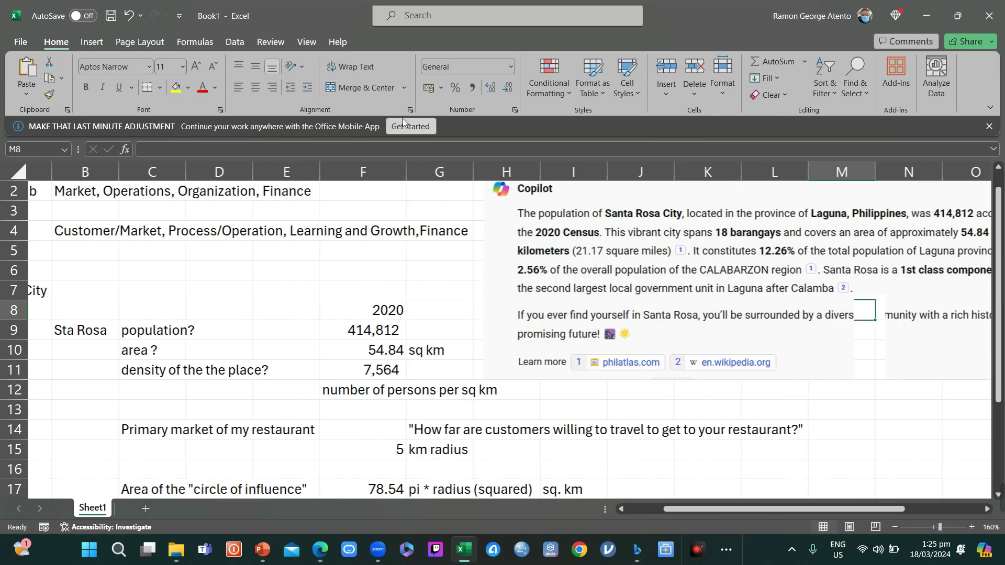
# Step: Move the pasted Copilot answer picture further to the right
pyautogui.press('Right')
pyautogui.press('Right')
pyautogui.press('Right')
pyautogui.press('Right')
pyautogui.press('Right')
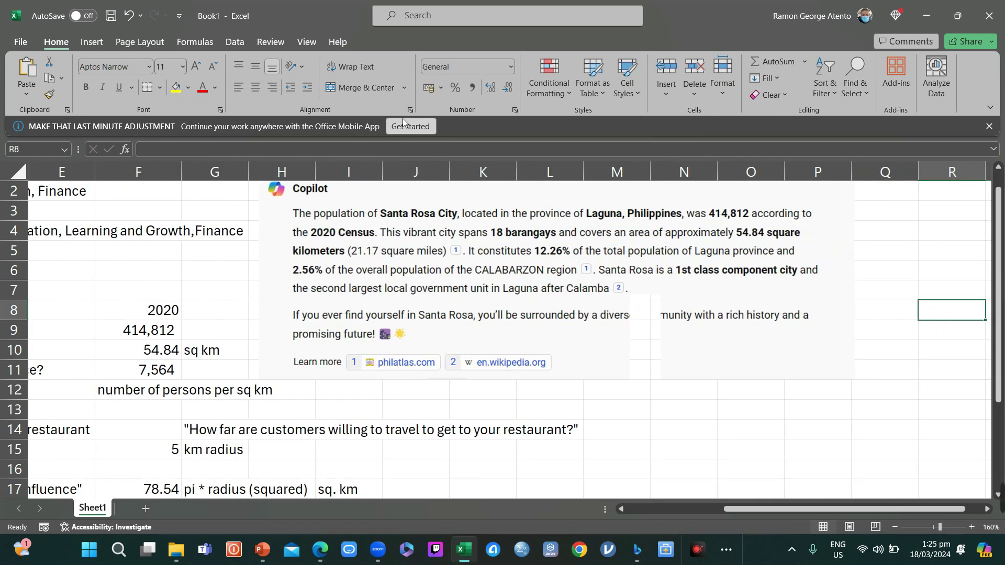
pyautogui.press('Right')
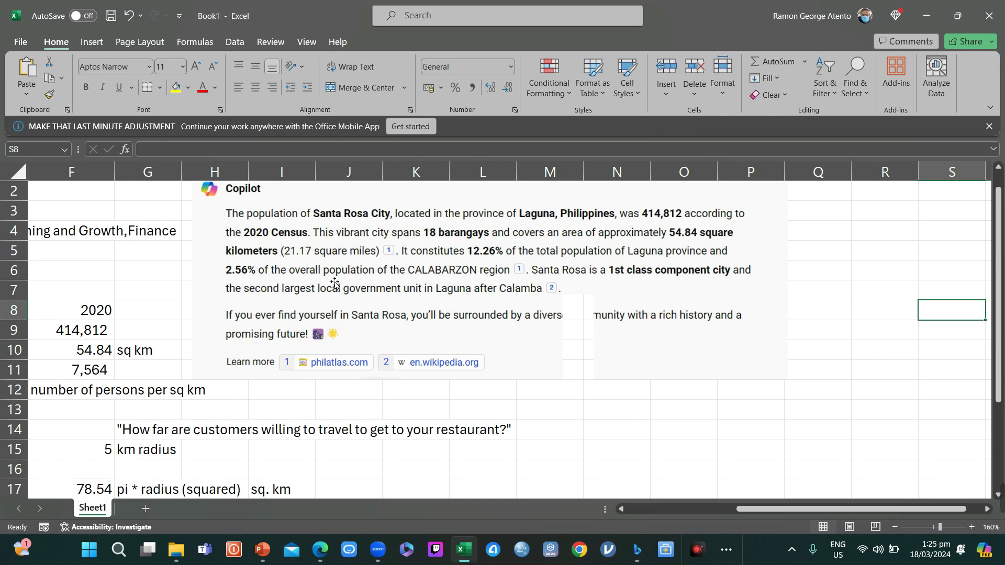
pyautogui.moveTo(335, 283); pyautogui.dragTo(530, 270)
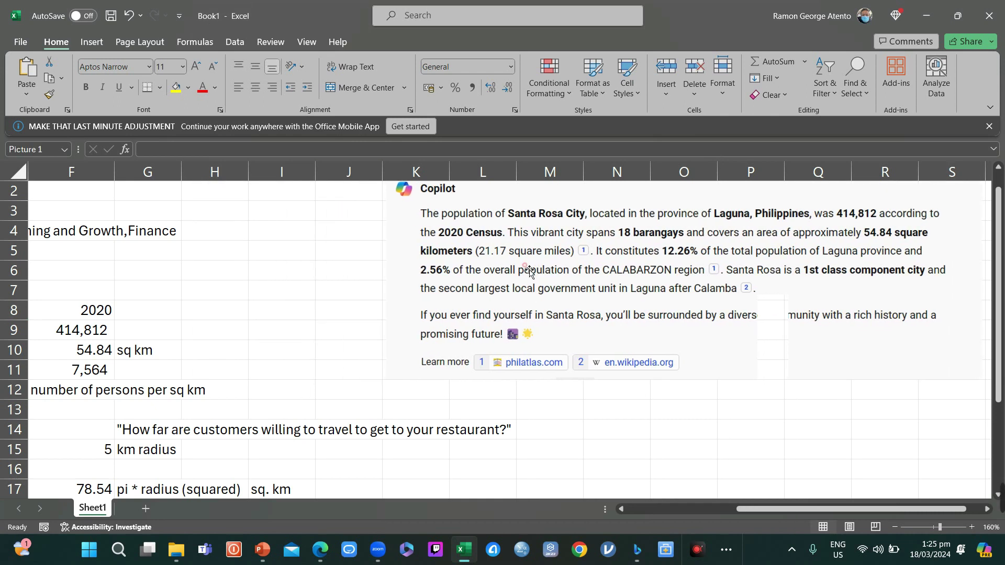
# Step: Add a 2024 year heading in I8
pyautogui.click(260, 311)
pyautogui.write('2024')
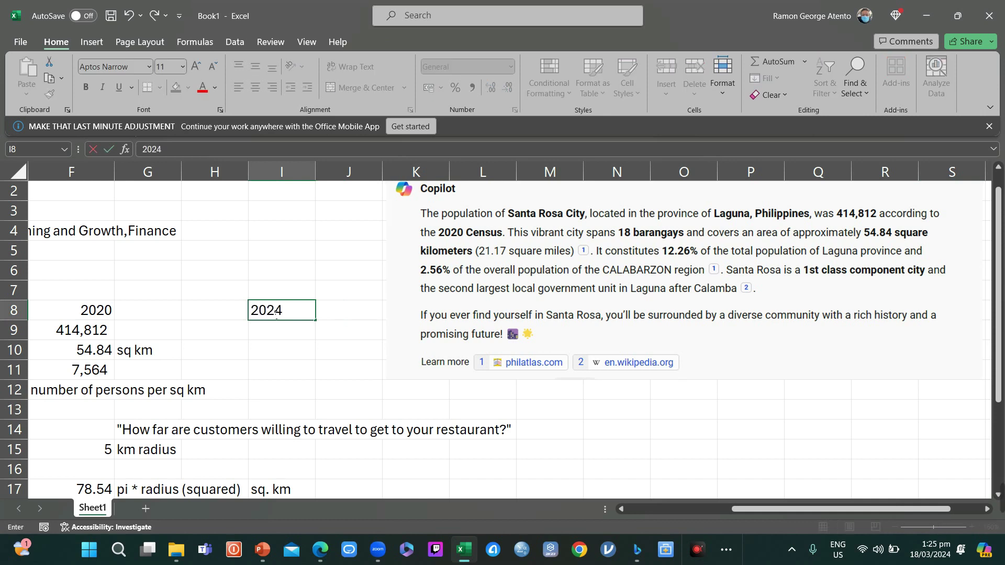
pyautogui.press('Return')
pyautogui.press('Left')
pyautogui.press('Left')
pyautogui.press('Up')
pyautogui.press('Up')
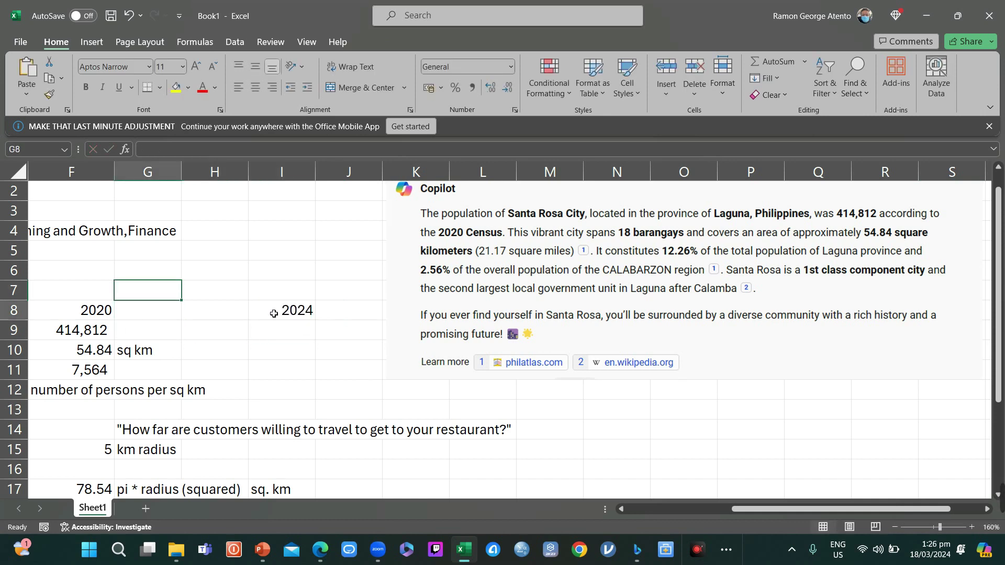
pyautogui.press('Down')
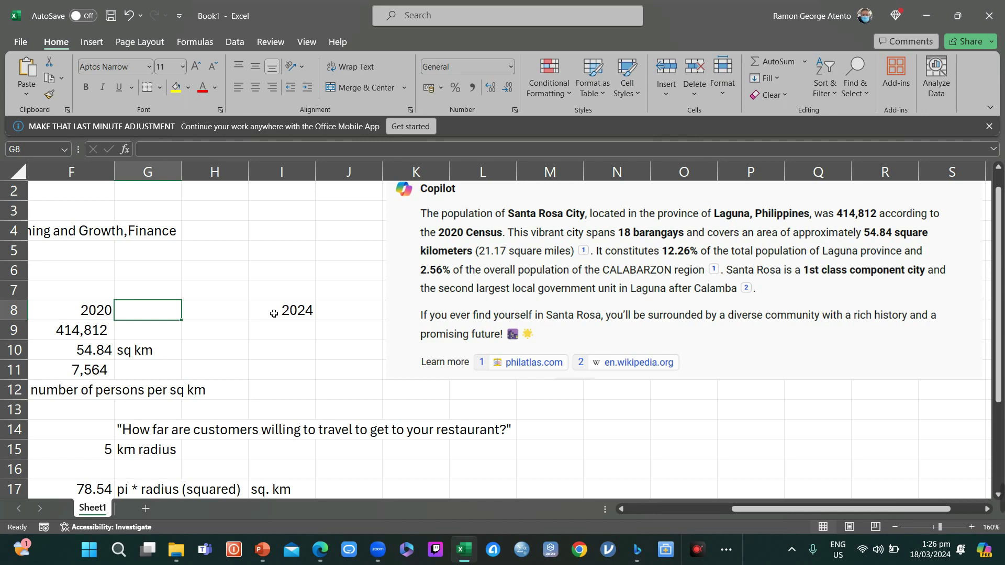
pyautogui.press('Down')
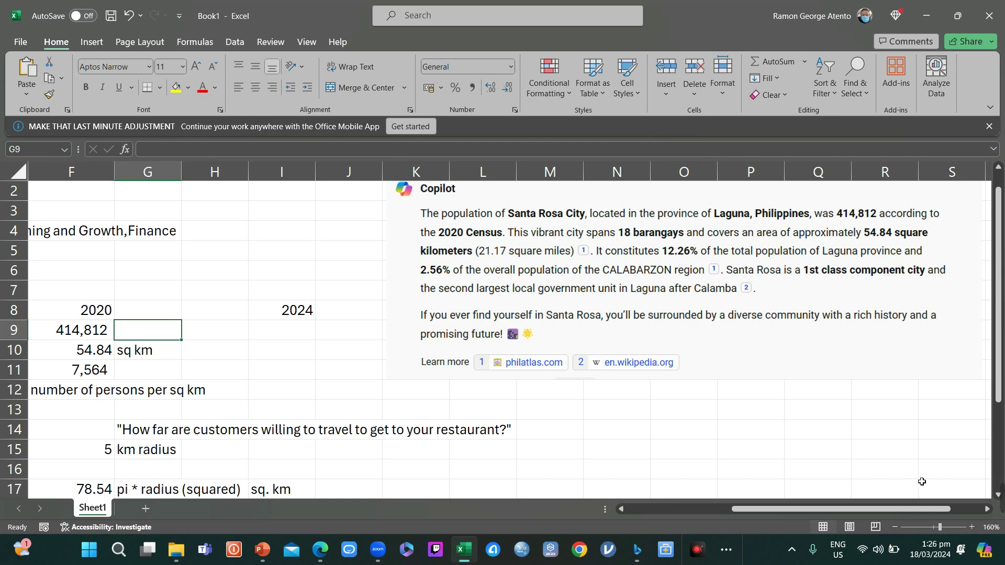
# Step: Get Santa Rosa City's 2015–2020 population growth rate from Copilot: about 3.41% per year
pyautogui.click(712, 498)
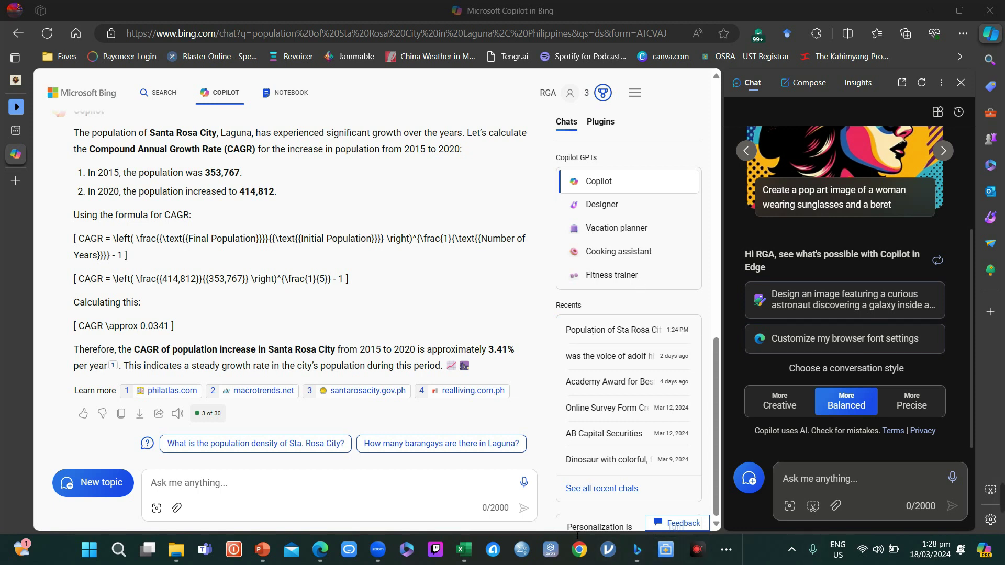
pyautogui.moveTo(460, 548)
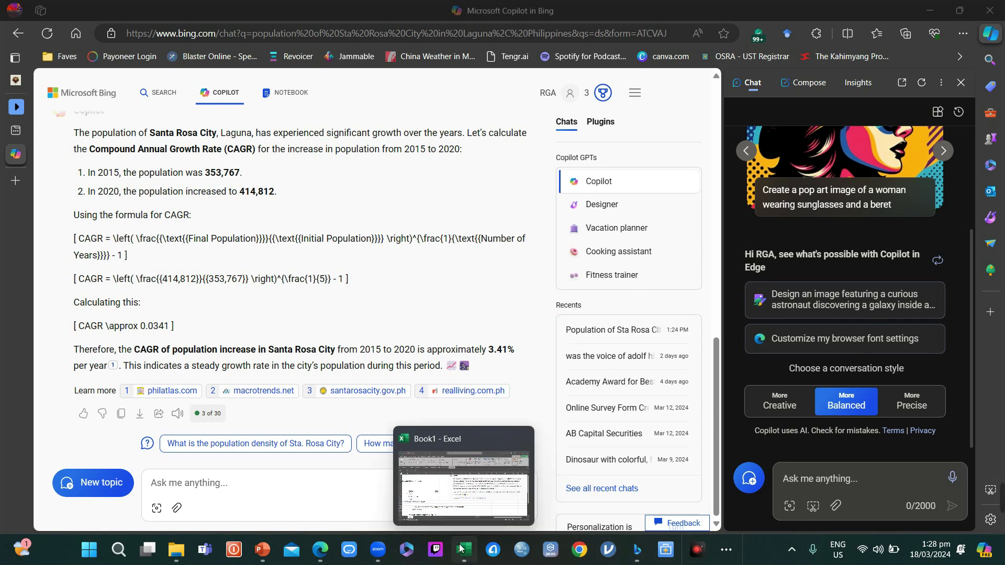
pyautogui.click(476, 496)
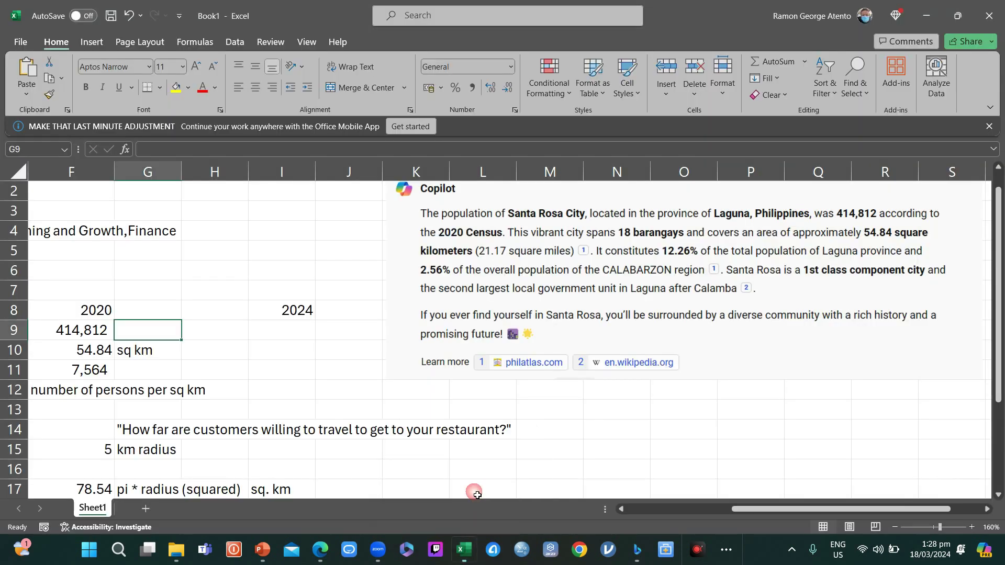
# Step: Enter =F9*(1.03)^4 in I9 to grow the 2020 population 3% yearly for four years
pyautogui.click(126, 312)
pyautogui.press('Right')
pyautogui.press('Down')
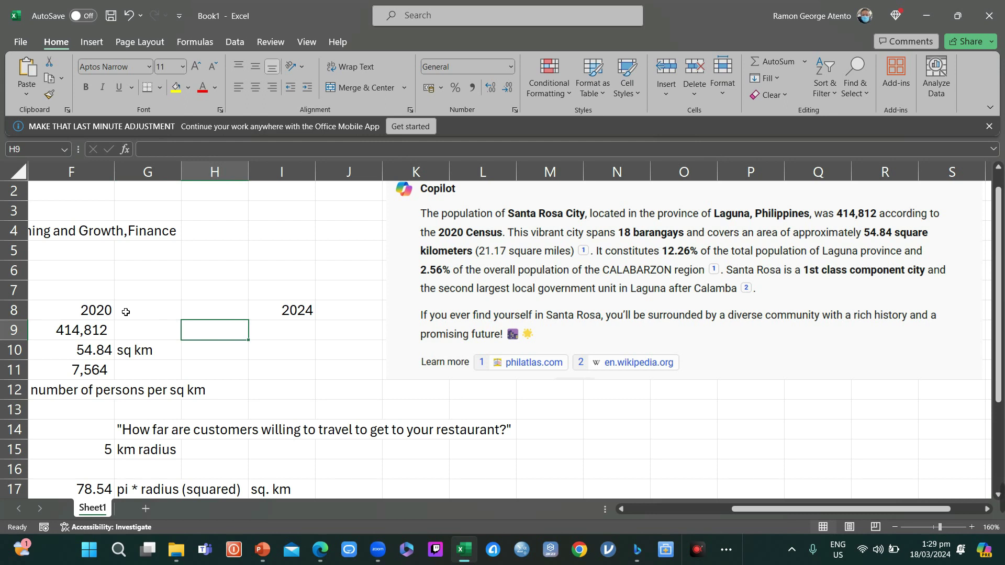
pyautogui.press('Right')
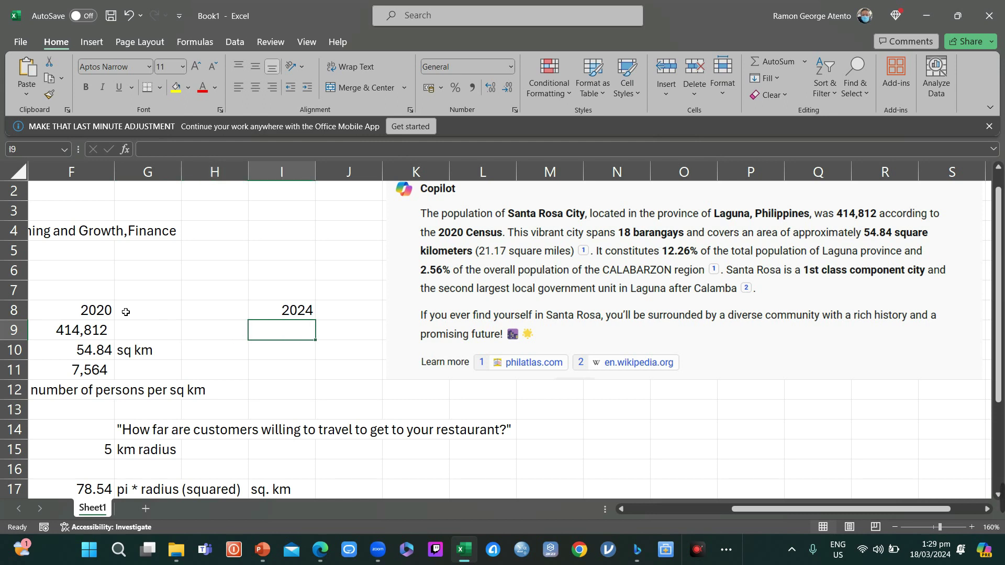
pyautogui.write('=')
pyautogui.press('Left')
pyautogui.press('Left')
pyautogui.press('Left')
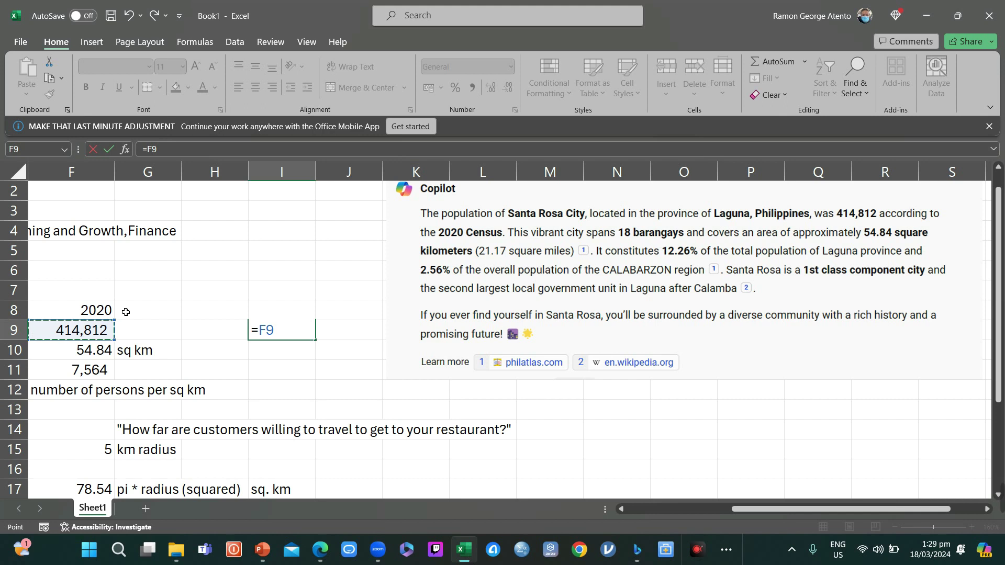
pyautogui.write('(1')
pyautogui.press('BackSpace')
pyautogui.press('BackSpace')
pyautogui.write('*(1.')
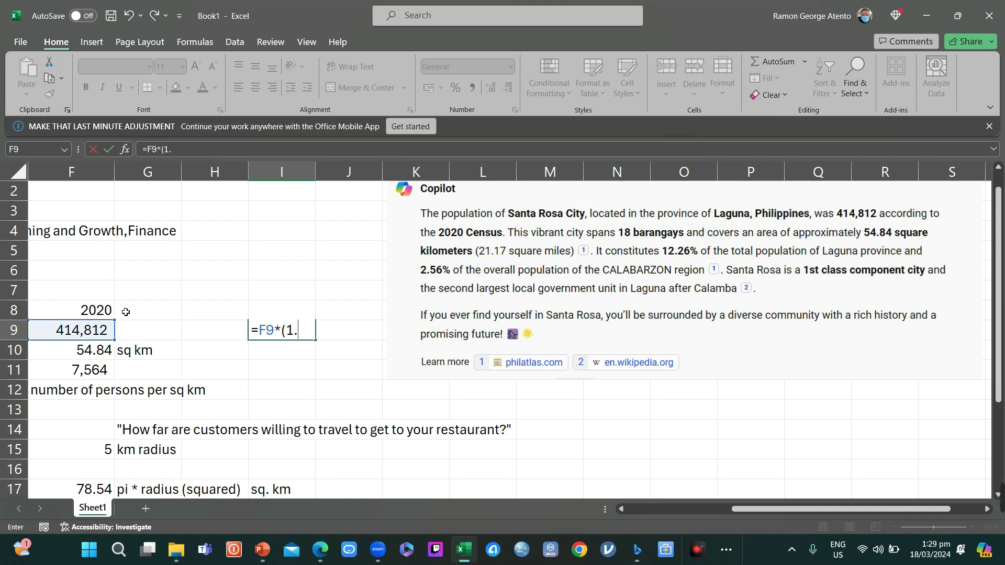
pyautogui.write('03)')
pyautogui.write('^')
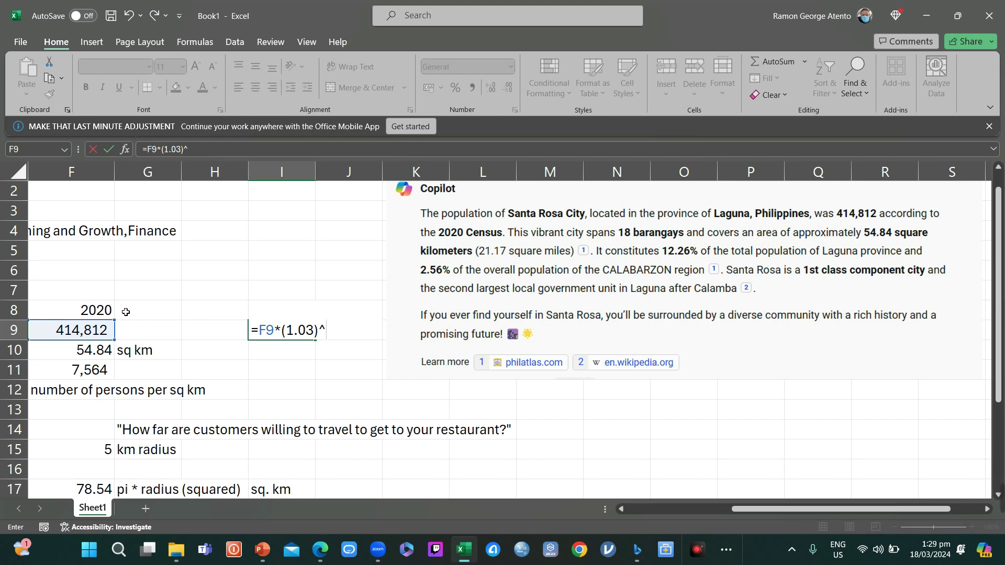
pyautogui.write('4')
pyautogui.press('Return')
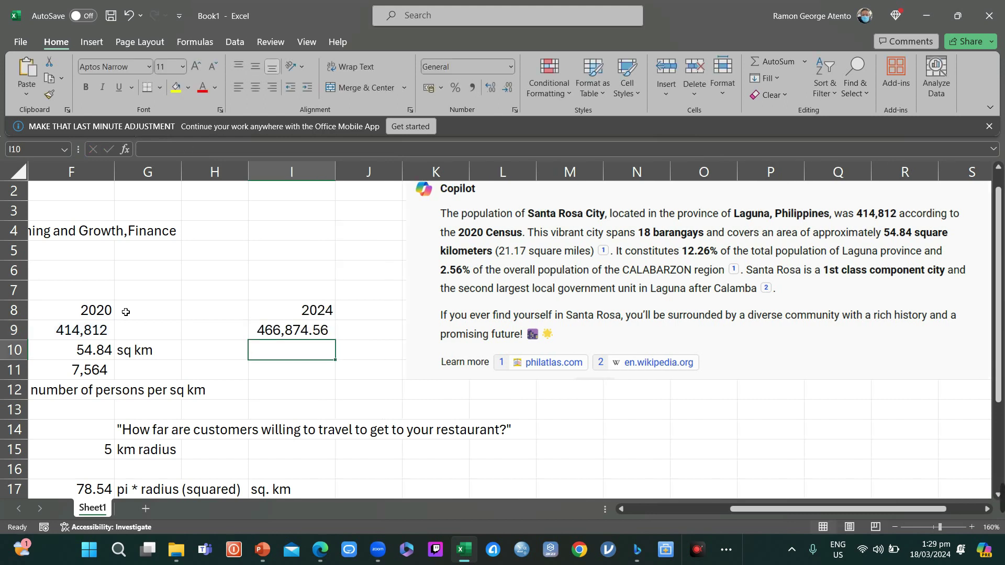
# Step: Wrap it as =ROUNDDOWN(F9*(1.03)^4,0) and remove both decimals to show 466,874
pyautogui.press('Up')
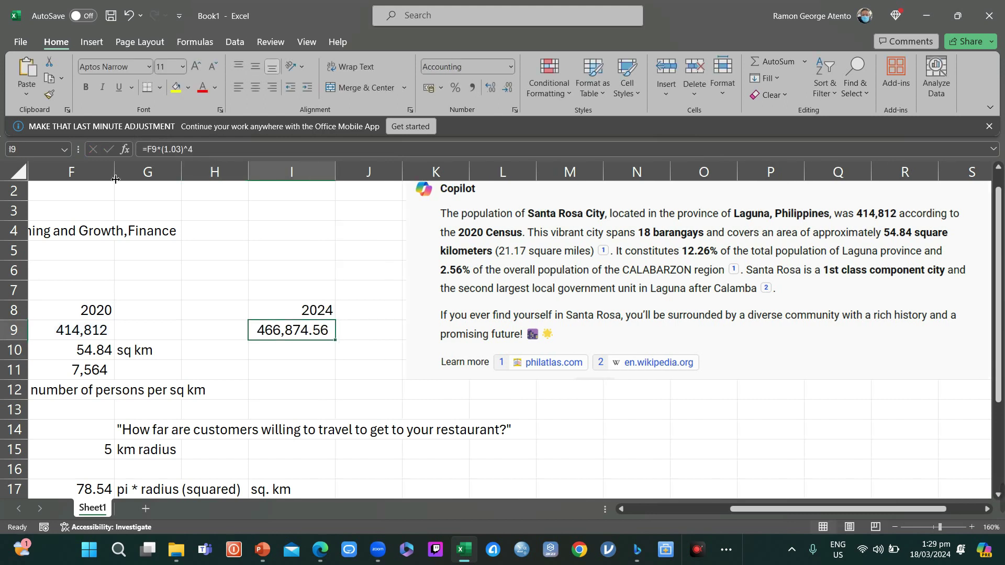
pyautogui.press('F2')
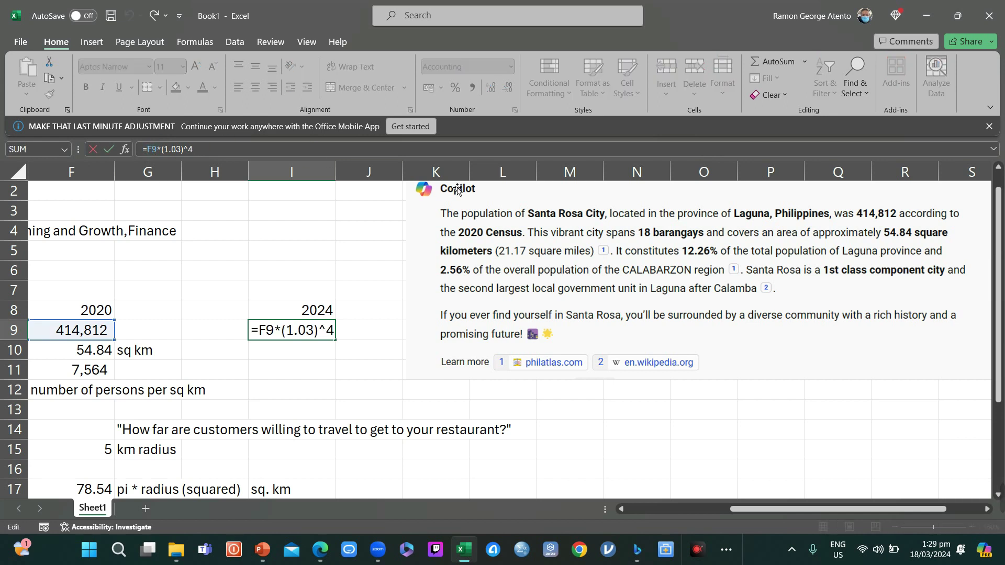
pyautogui.press('Home')
pyautogui.press('Right')
pyautogui.write('Rounddown(')
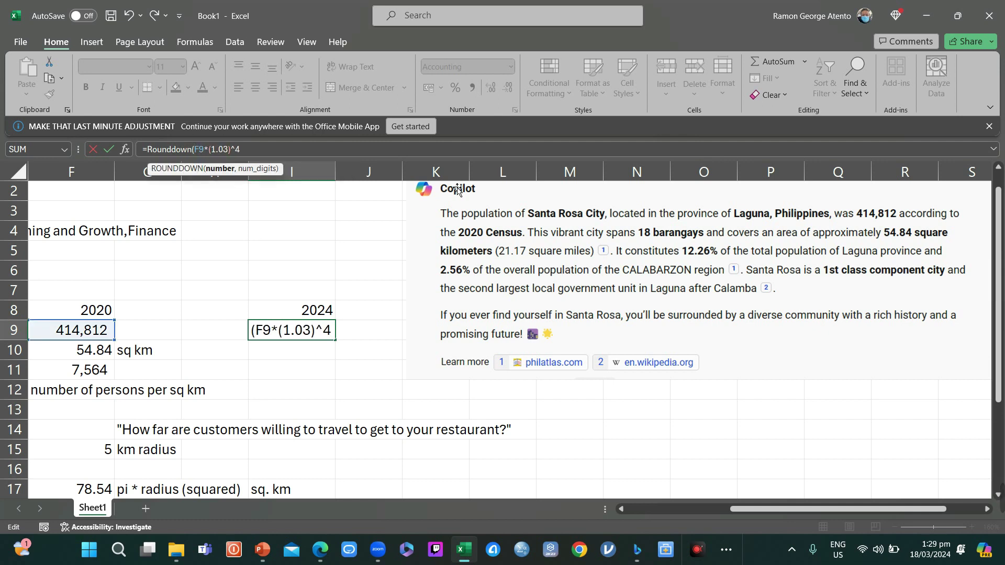
pyautogui.write(',0')
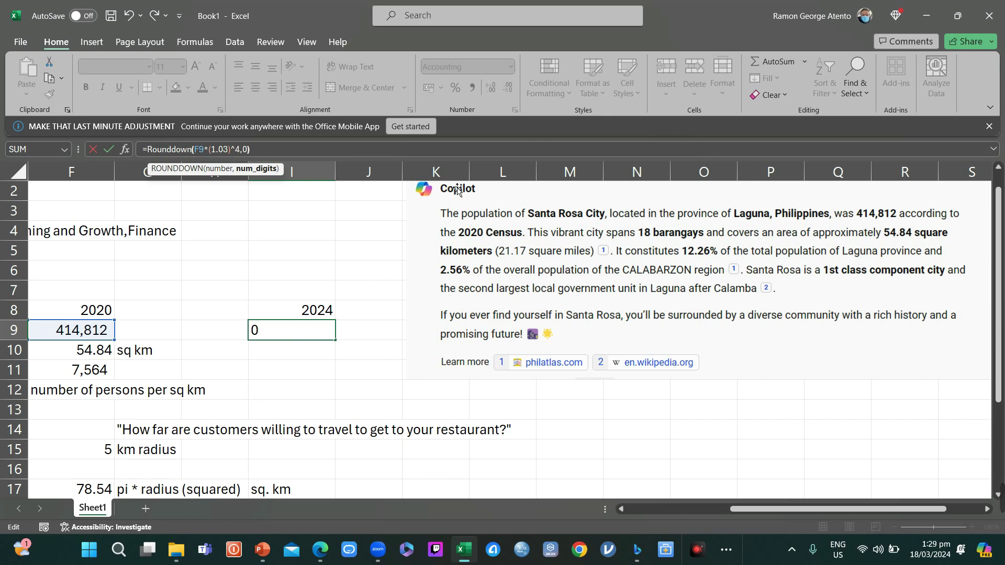
pyautogui.write(')')
pyautogui.press('Return')
pyautogui.press('Up')
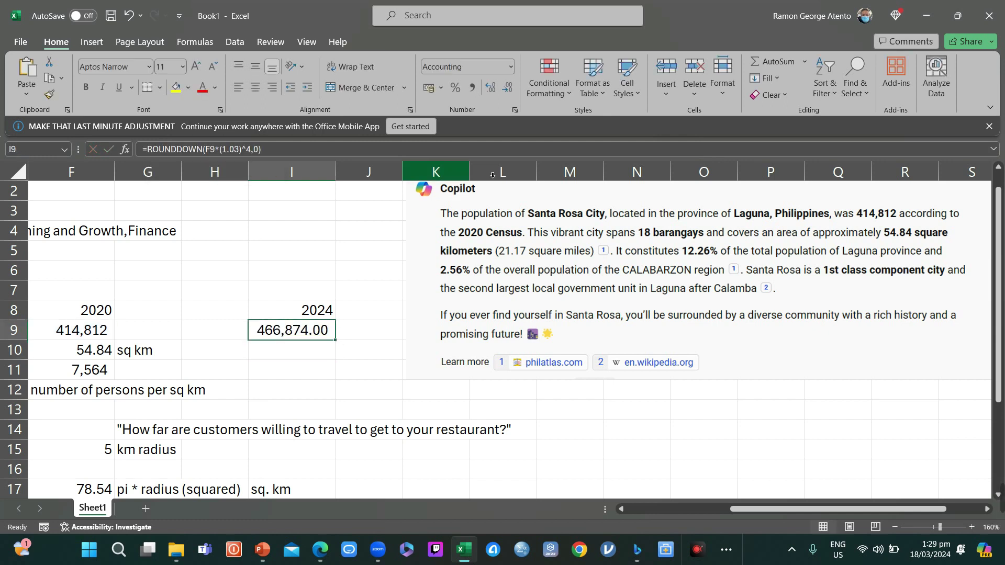
pyautogui.click(508, 93)
pyautogui.click(509, 93)
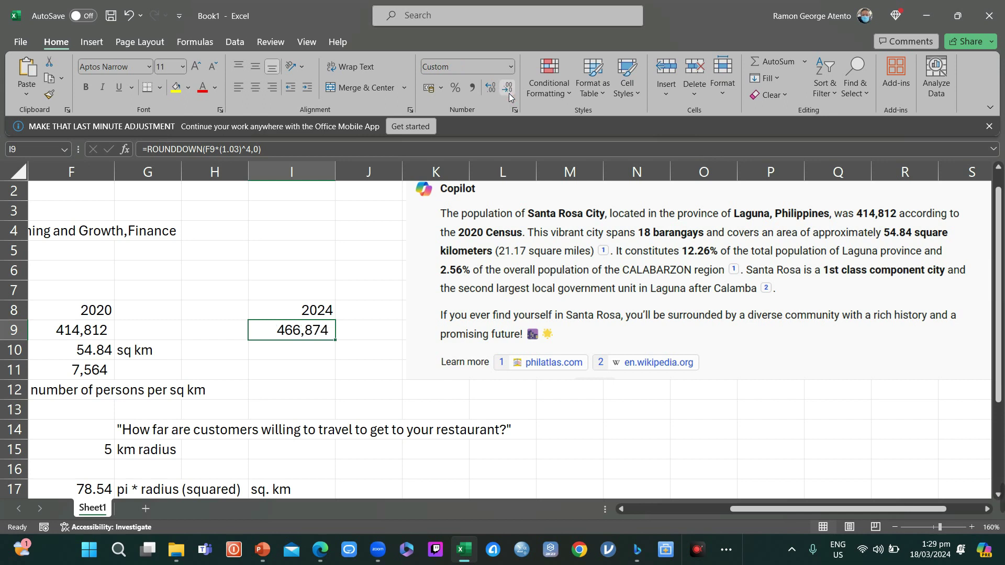
# Step: Copy the 2020 area and density block F10:H12 into I10 for 2024
pyautogui.press('Left')
pyautogui.press('Left')
pyautogui.press('Left')
pyautogui.press('Left')
pyautogui.press('Left')
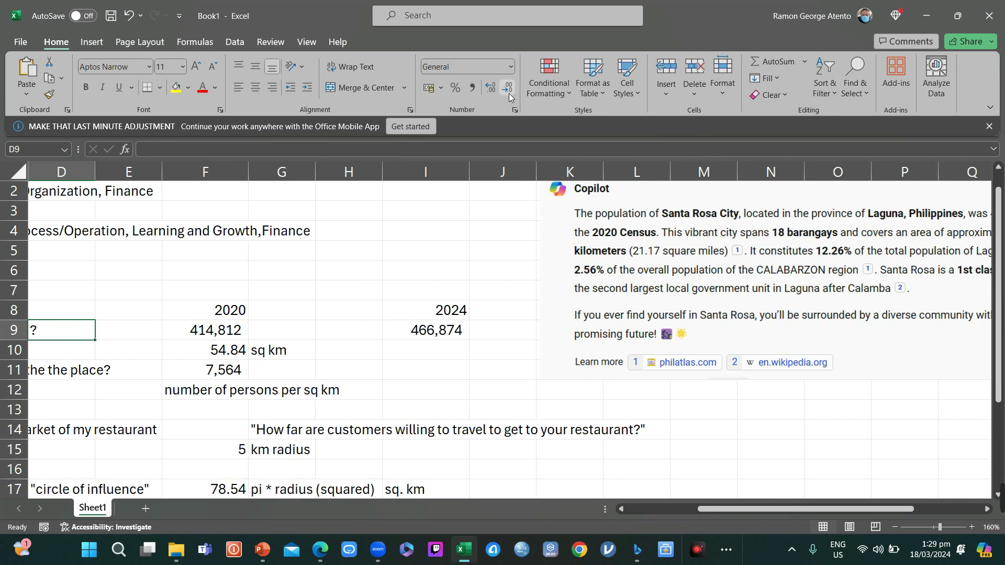
pyautogui.press('Left')
pyautogui.press('Left')
pyautogui.press('Right')
pyautogui.press('Right')
pyautogui.press('Right')
pyautogui.press('Right')
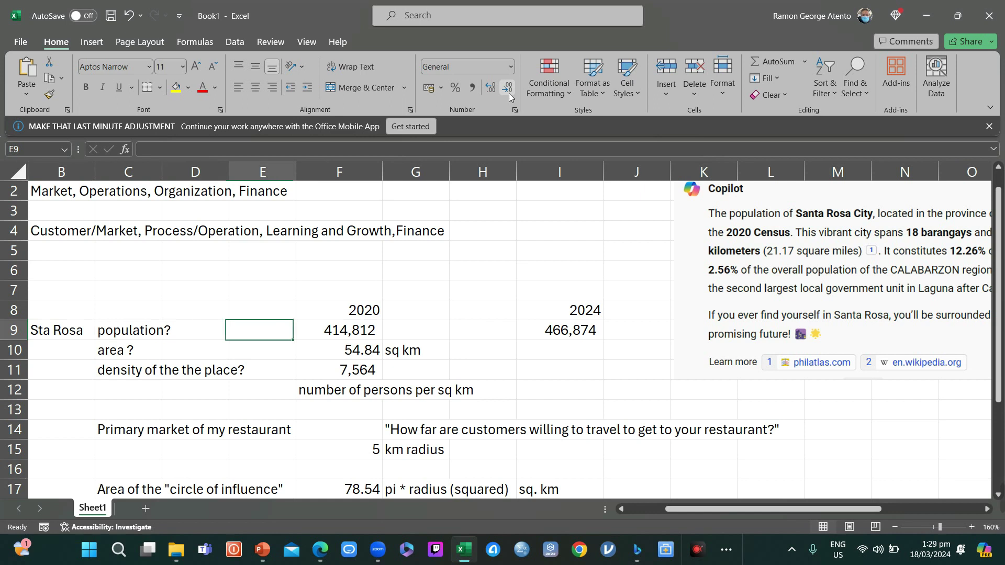
pyautogui.press('Down')
pyautogui.hotkey('shift', 'Down')
pyautogui.hotkey('shift', 'Right')
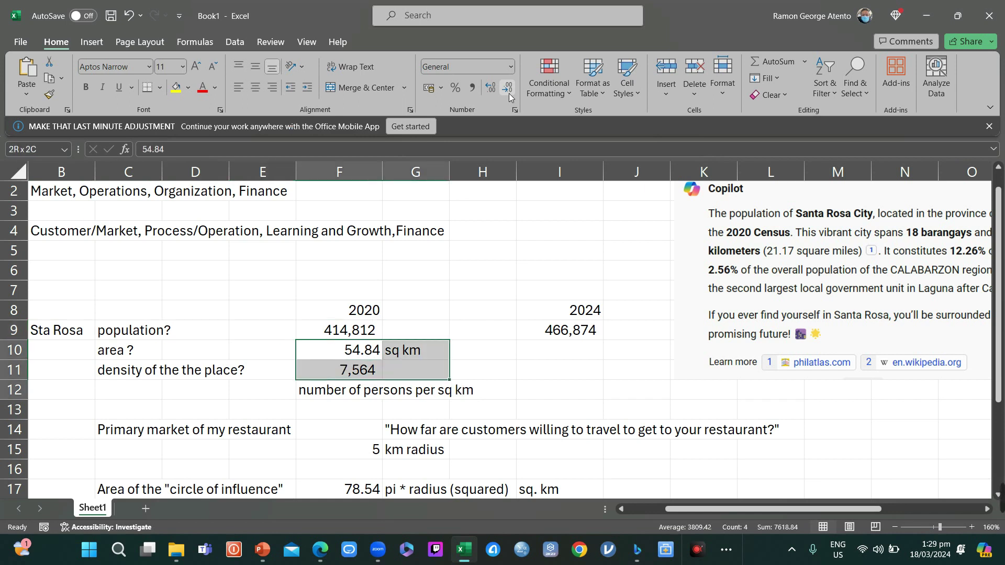
pyautogui.hotkey('shift', 'Down')
pyautogui.hotkey('shift', 'Right')
pyautogui.hotkey('ctrl', 'c')
pyautogui.press('Right')
pyautogui.press('Right')
pyautogui.press('Right')
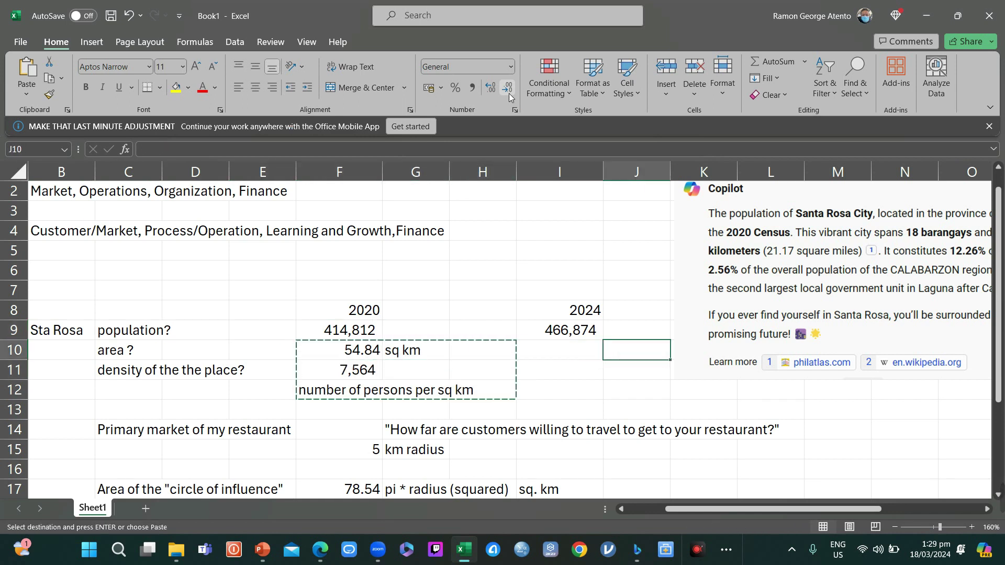
pyautogui.hotkey('ctrl', 'v')
# Step: Check the formulas for the 5 km radius, circle of influence, primary market and families
pyautogui.press('Down')
pyautogui.press('Down')
pyautogui.press('Down')
pyautogui.press('Left')
pyautogui.press('Left')
pyautogui.press('Left')
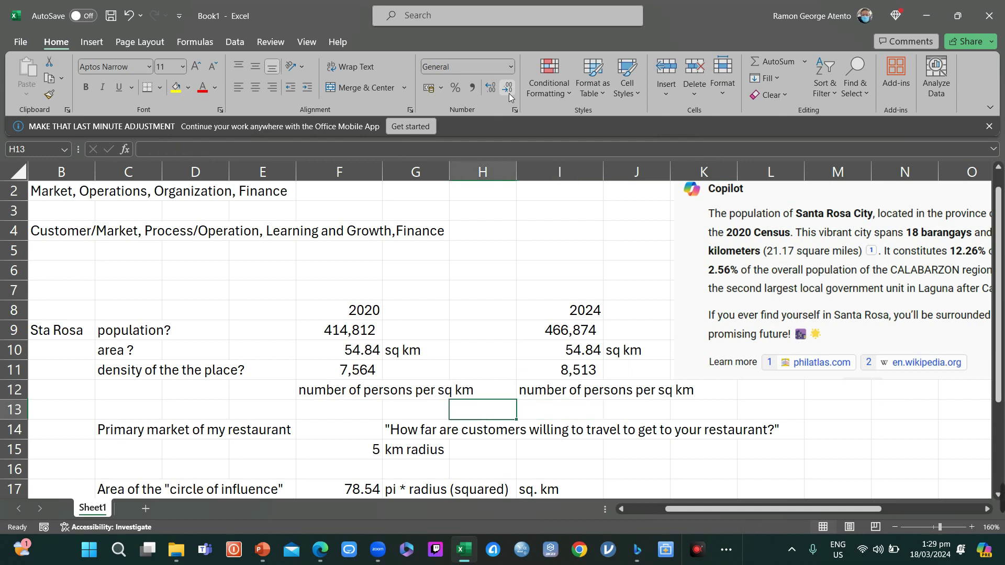
pyautogui.press('Down')
pyautogui.press('Down')
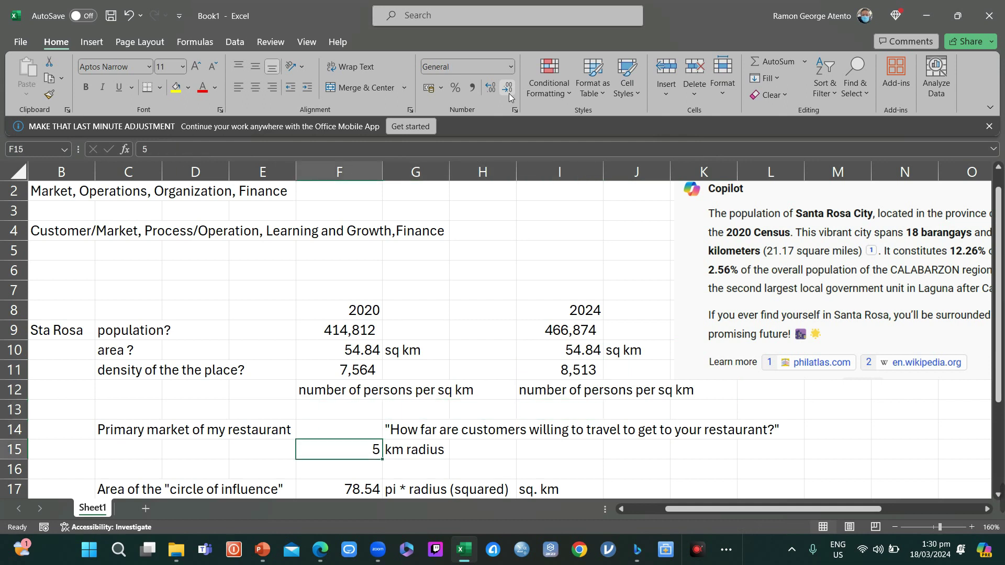
pyautogui.press('Down')
pyautogui.press('Down')
pyautogui.press('Down')
pyautogui.press('Down')
pyautogui.press('Down')
pyautogui.press('Down')
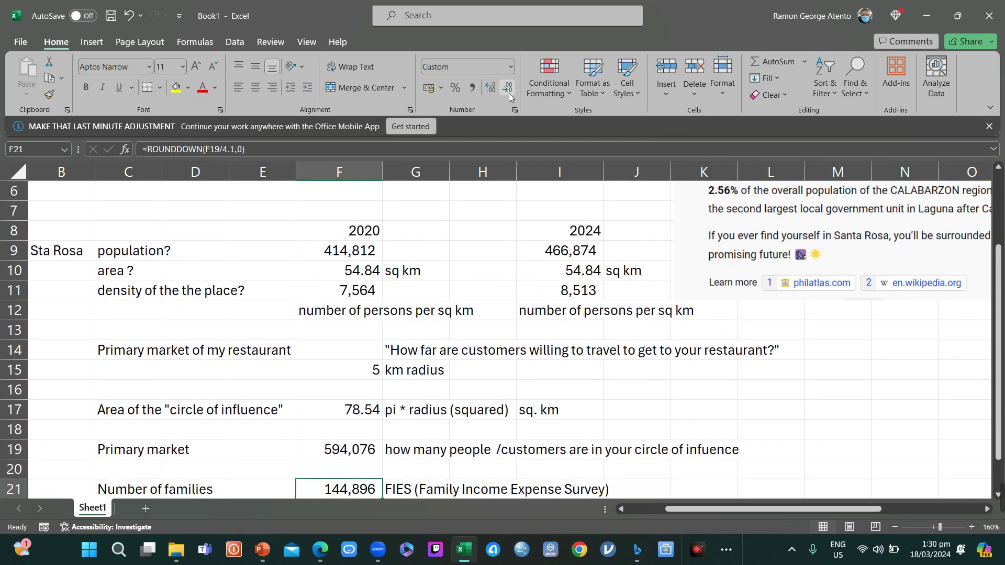
pyautogui.press('Up')
pyautogui.press('Up')
pyautogui.press('Up')
pyautogui.press('Up')
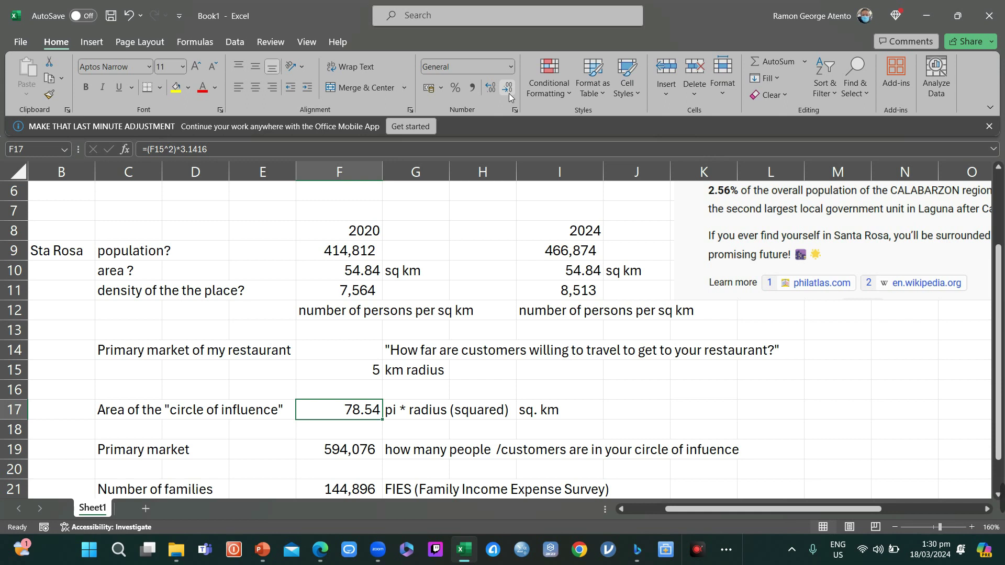
pyautogui.press('Down')
pyautogui.press('Down')
pyautogui.press('Down')
pyautogui.press('Down')
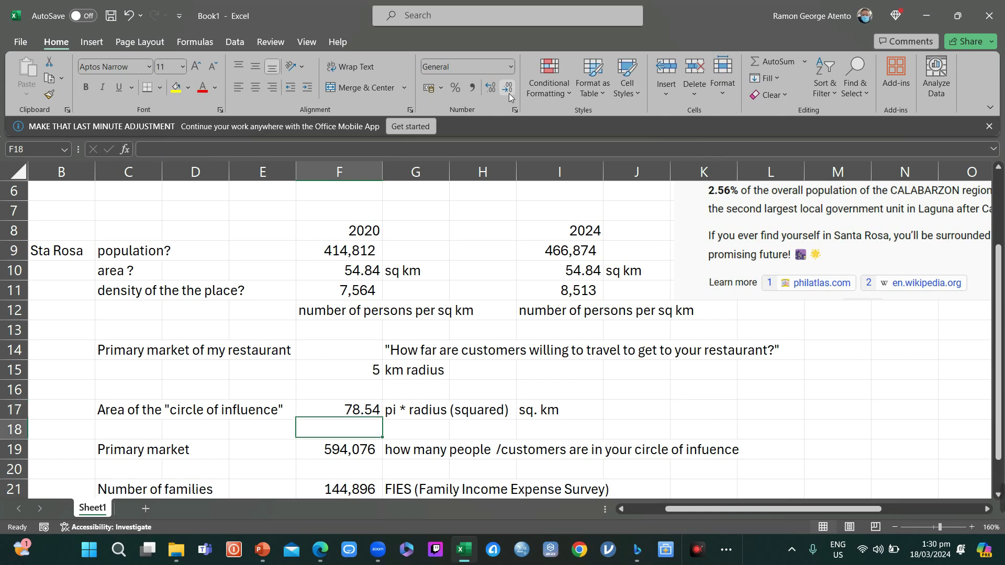
pyautogui.press('Up')
pyautogui.press('Up')
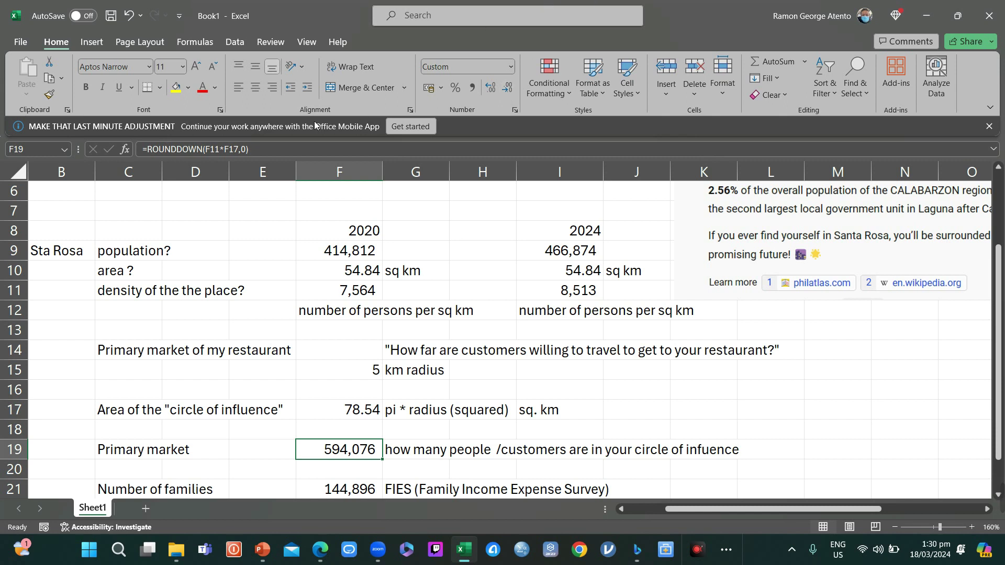
# Step: Try replacing F17 with I11 in the Primary market formula, then cancel the resulting error
pyautogui.click(286, 150)
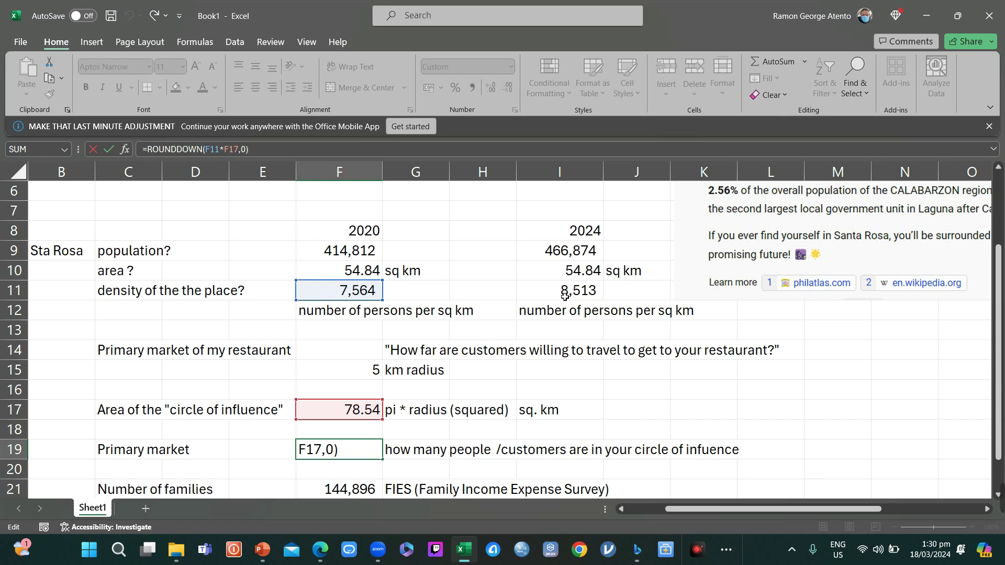
pyautogui.click(230, 149)
pyautogui.hotkey('shift', 'Left')
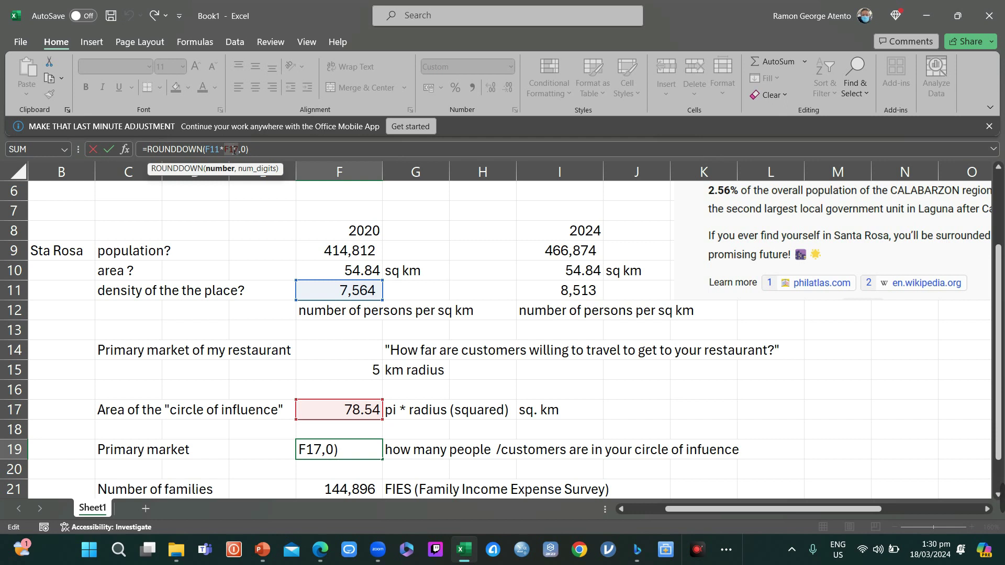
pyautogui.hotkey('shift', 'Right')
pyautogui.write('I')
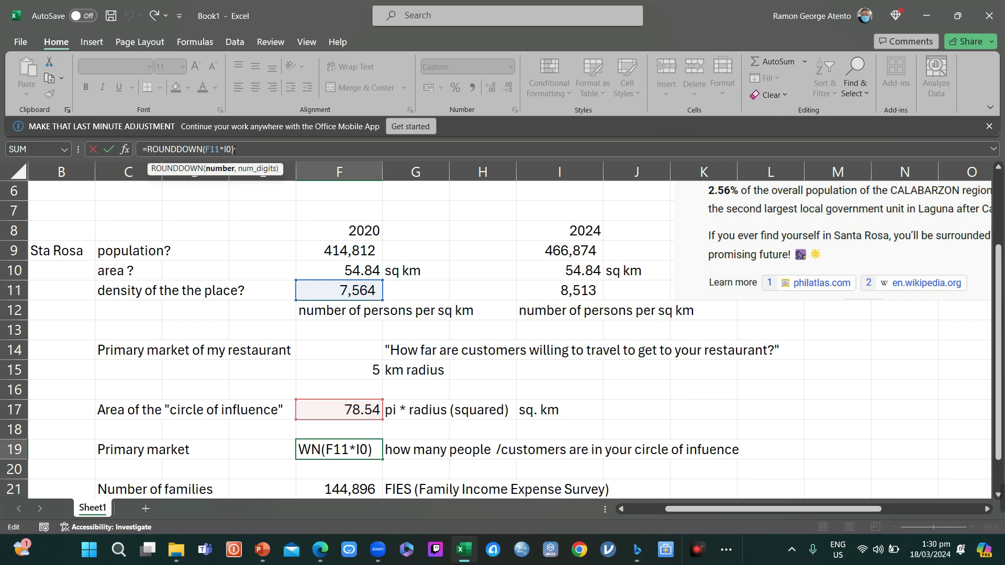
pyautogui.write('11')
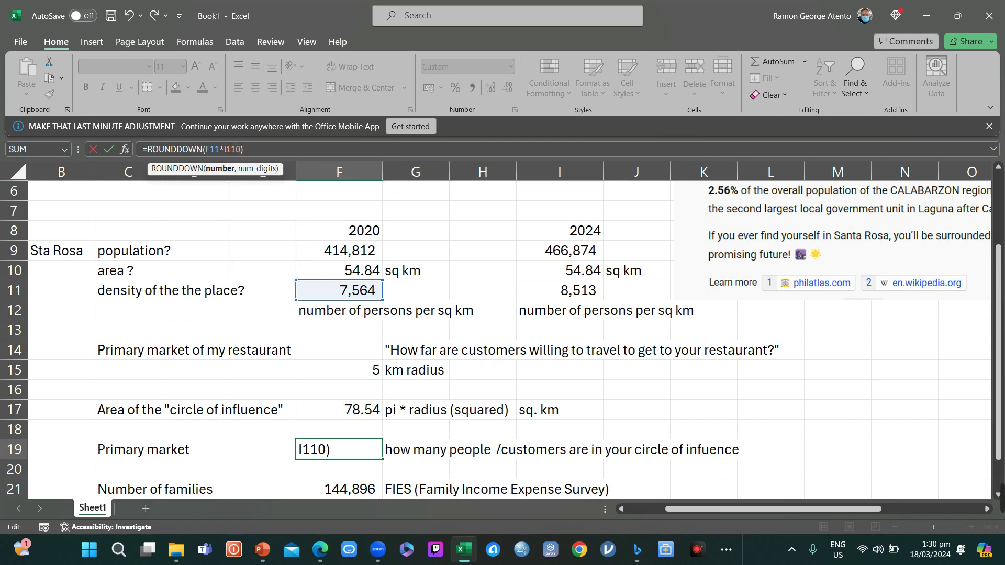
pyautogui.press('Return')
pyautogui.press('Return')
pyautogui.press('Escape')
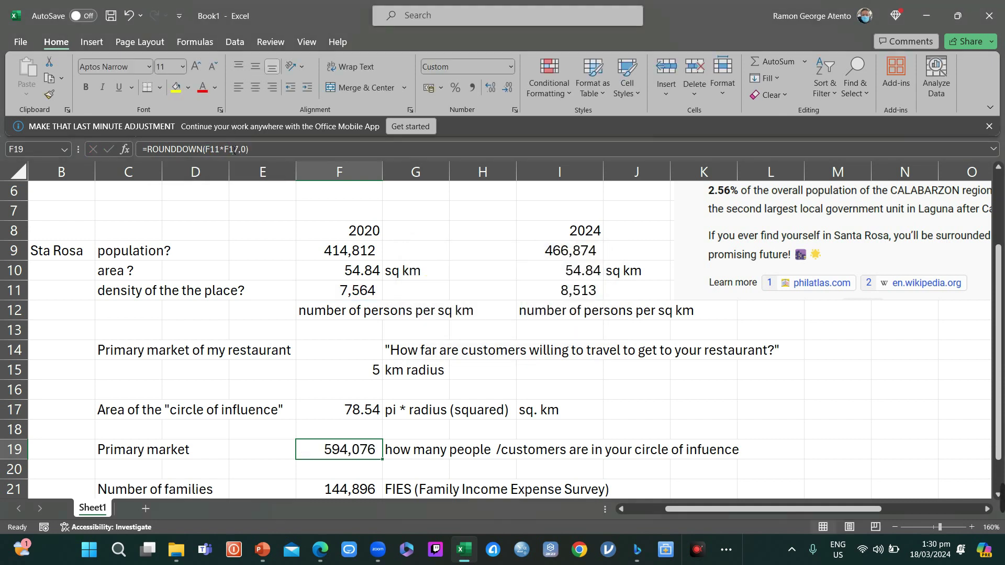
pyautogui.press('Right')
pyautogui.press('Left')
# Step: Edit the Primary market ROUNDDOWN formula's reference to E11 and add a missing parenthesis
pyautogui.click(269, 157)
pyautogui.press('Left')
pyautogui.press('Left')
pyautogui.press('Left')
pyautogui.press('Left')
pyautogui.press('Left')
pyautogui.press('Left')
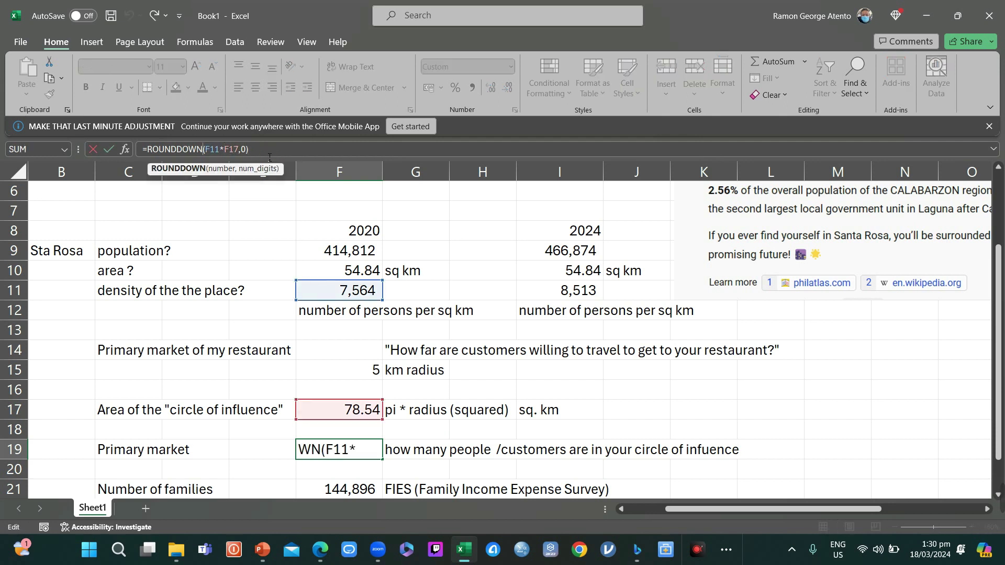
pyautogui.hotkey('shift', 'Right')
pyautogui.hotkey('shift', 'Right')
pyautogui.hotkey('shift', 'Left')
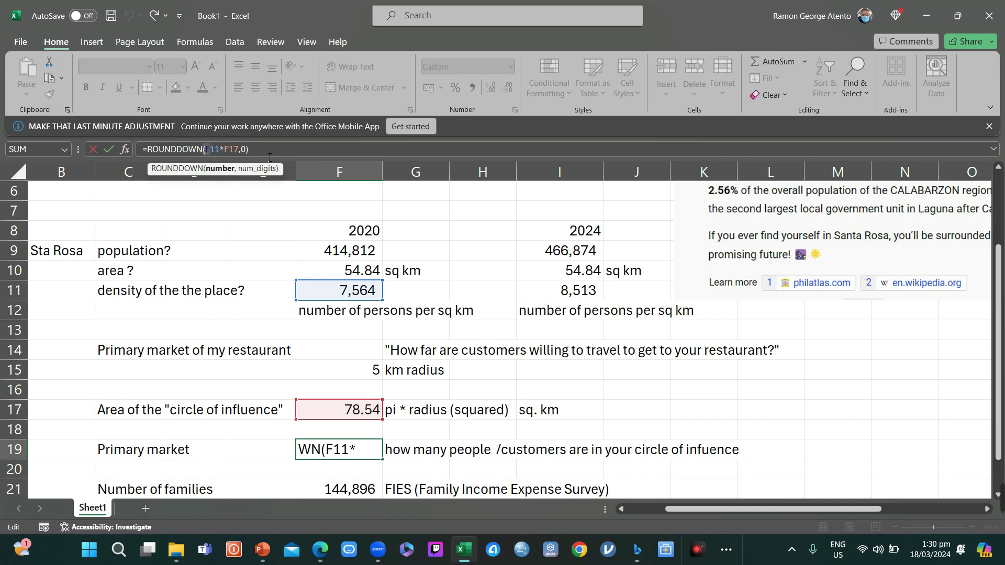
pyautogui.write('E')
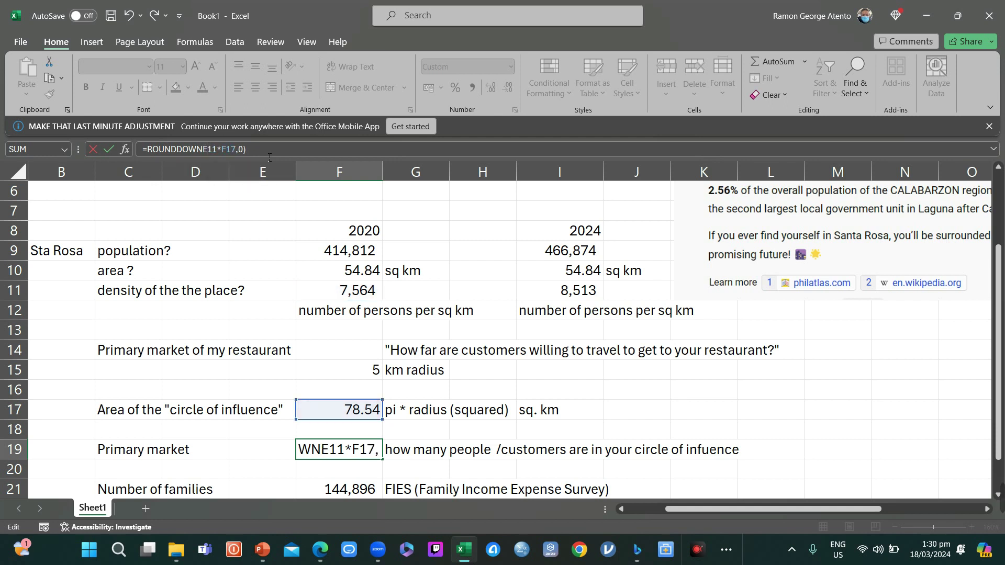
pyautogui.press('Return')
pyautogui.press('Return')
pyautogui.press('Left')
pyautogui.hotkey('shift', 'Left')
pyautogui.hotkey('shift', 'Left')
pyautogui.hotkey('shift', 'Left')
pyautogui.hotkey('shift', 'Left')
pyautogui.hotkey('shift', 'Left')
pyautogui.hotkey('shift', 'Left')
pyautogui.hotkey('shift', 'Left')
pyautogui.hotkey('shift', 'Left')
pyautogui.press('Left')
pyautogui.write('(')
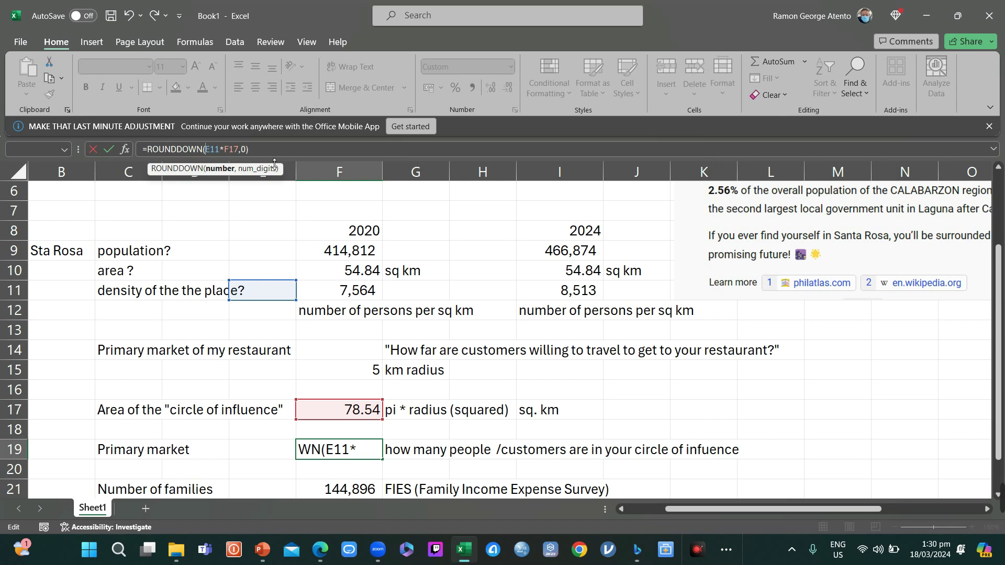
pyautogui.press('Return')
pyautogui.press('Up')
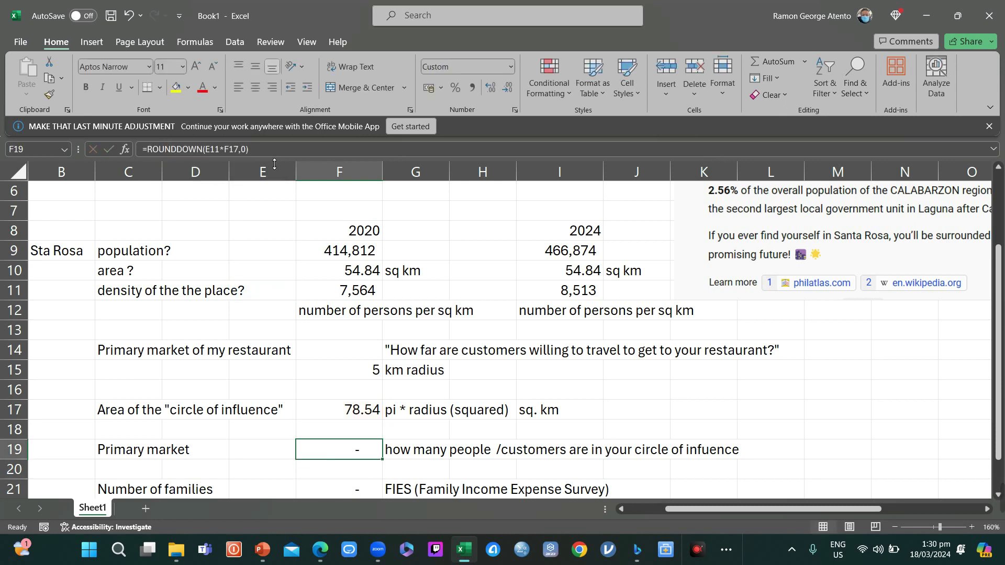
# Step: Change the Primary market formula's F17 reference to I17
pyautogui.click(276, 151)
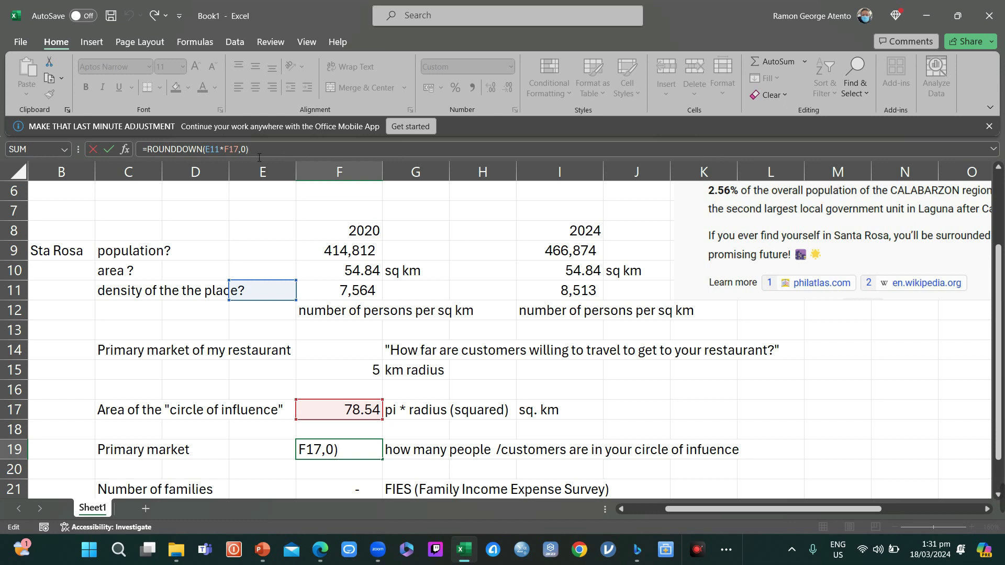
pyautogui.click(229, 154)
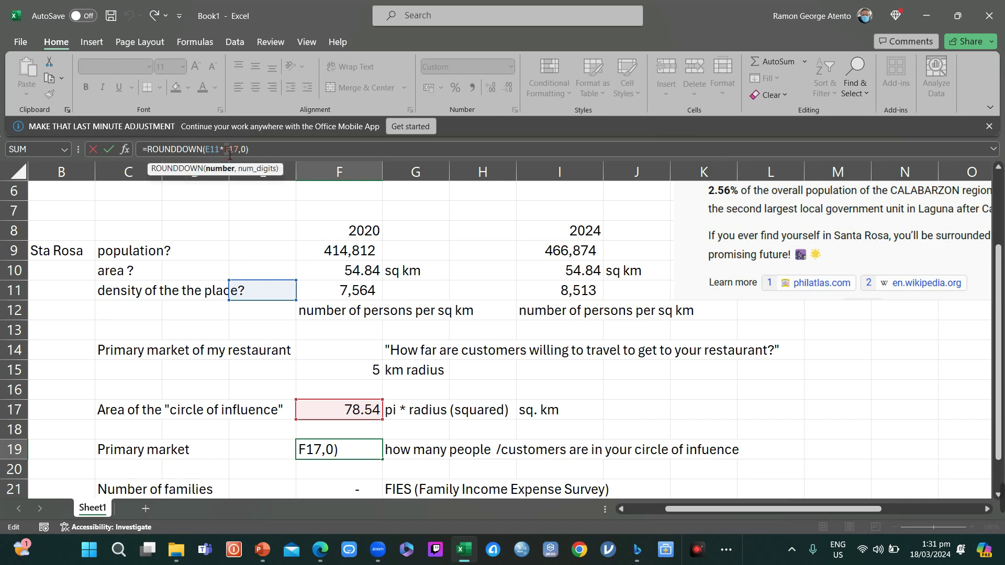
pyautogui.press('BackSpace')
pyautogui.write('I')
pyautogui.press('Return')
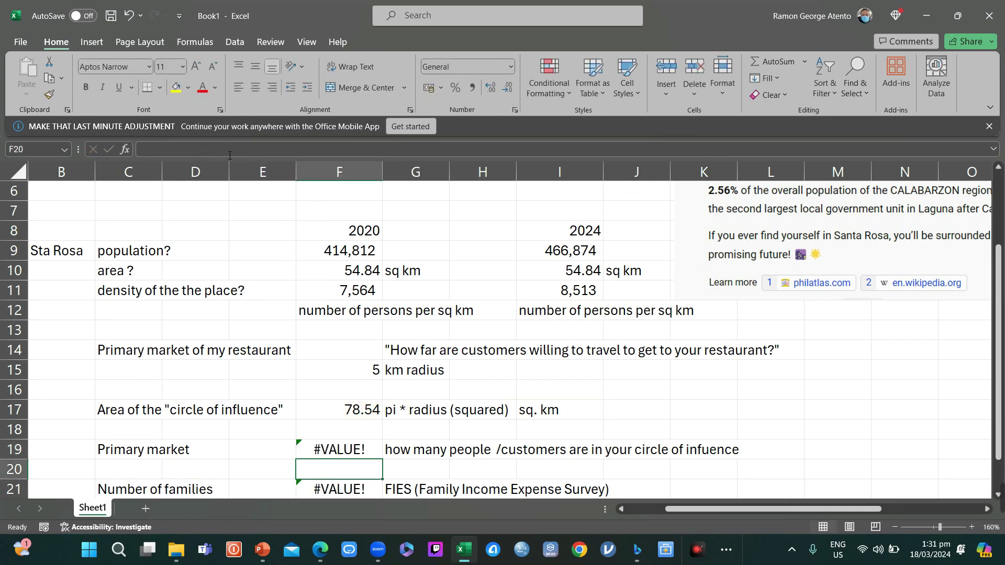
pyautogui.press('Up')
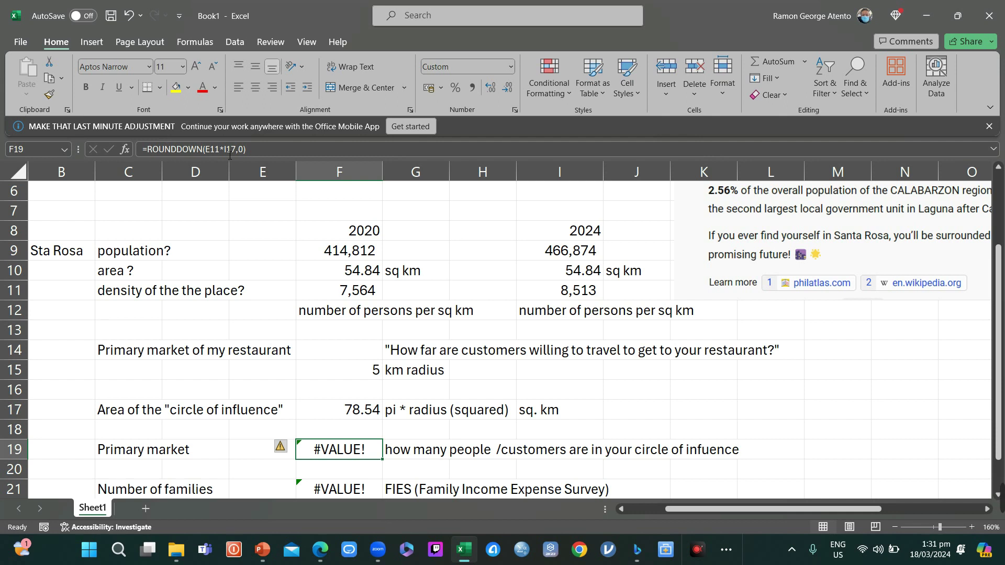
# Step: Re-enter Primary market in F19 as =I11*F17, giving 668,611 people and 163,075 families
pyautogui.write('=')
pyautogui.press('Up')
pyautogui.press('Up')
pyautogui.press('Up')
pyautogui.press('Up')
pyautogui.press('Up')
pyautogui.press('Up')
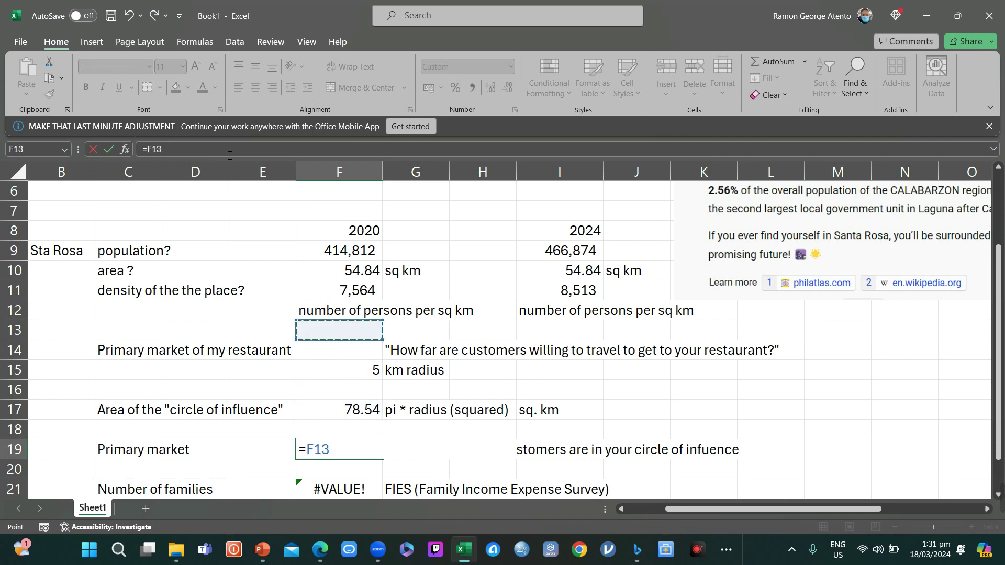
pyautogui.press('Up')
pyautogui.press('Right')
pyautogui.press('Right')
pyautogui.press('Up')
pyautogui.write('*')
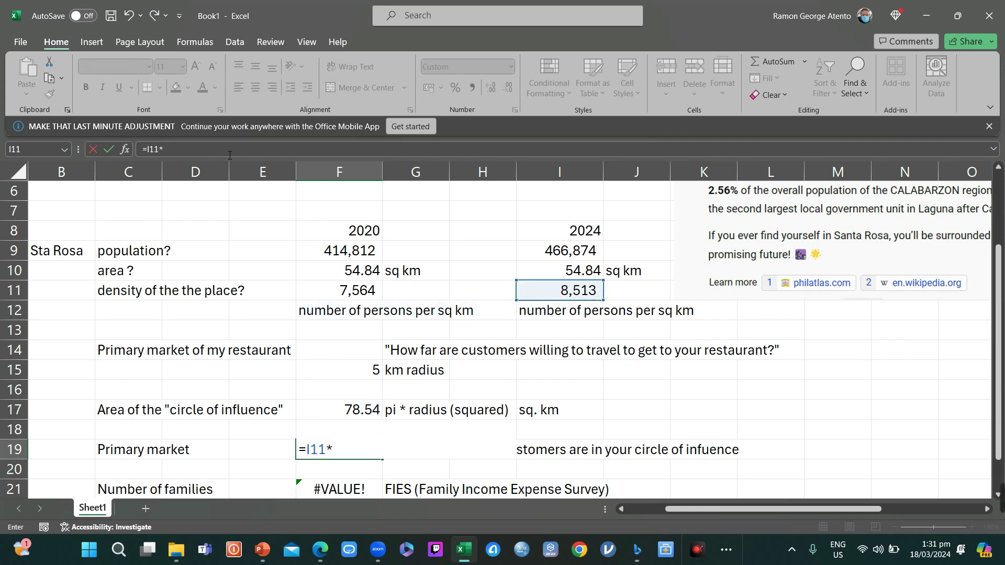
pyautogui.press('Left')
pyautogui.press('Left')
pyautogui.press('Left')
pyautogui.press('Up')
pyautogui.press('Up')
pyautogui.press('Right')
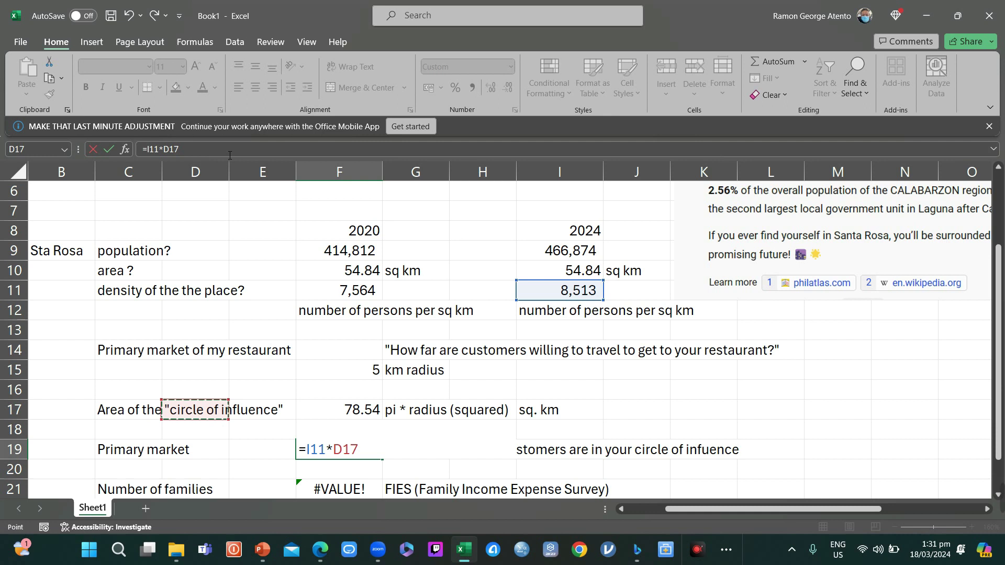
pyautogui.press('Right')
pyautogui.press('Right')
pyautogui.press('Return')
pyautogui.press('Up')
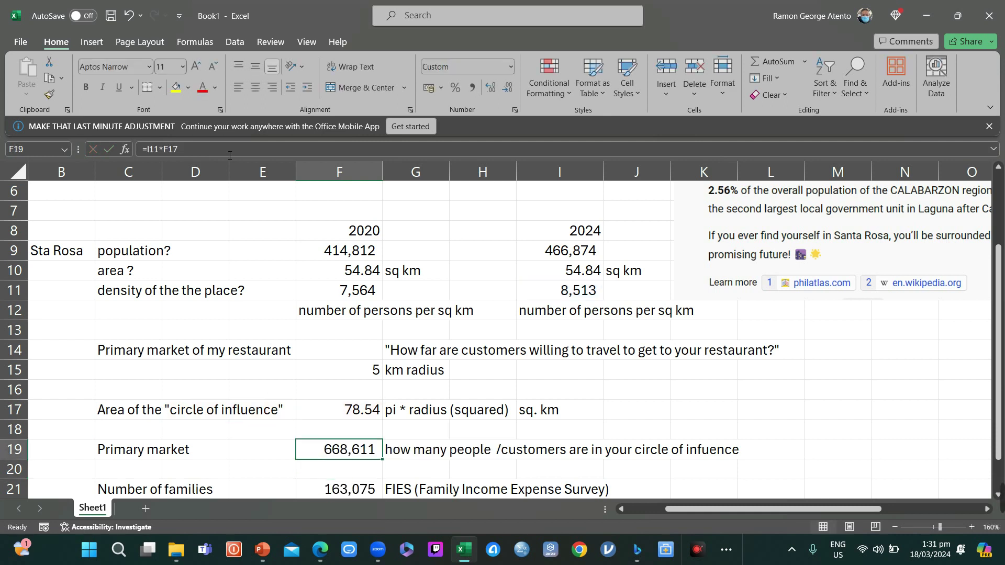
pyautogui.press('F2')
pyautogui.press('Return')
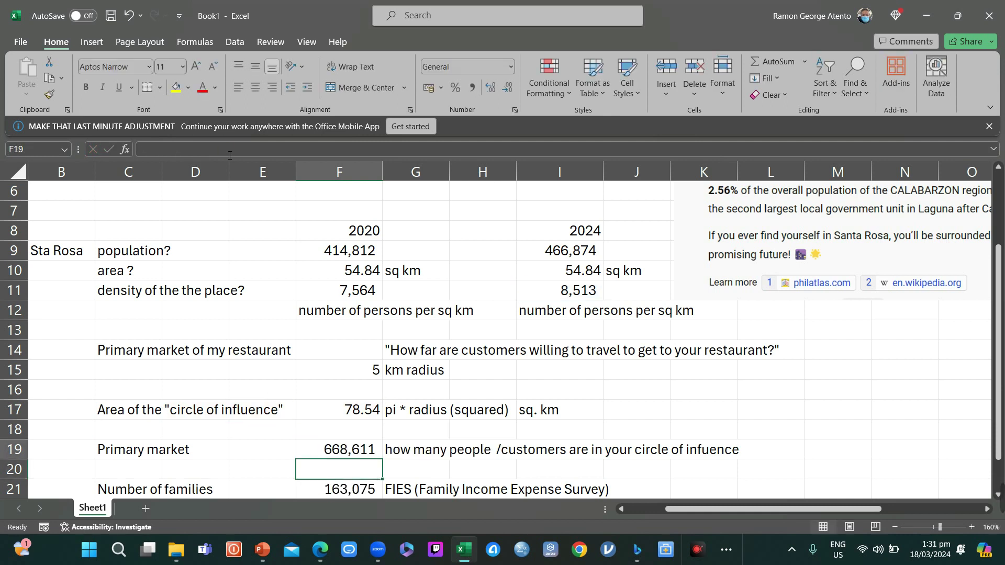
pyautogui.press('Up')
pyautogui.press('Left')
pyautogui.press('Right')
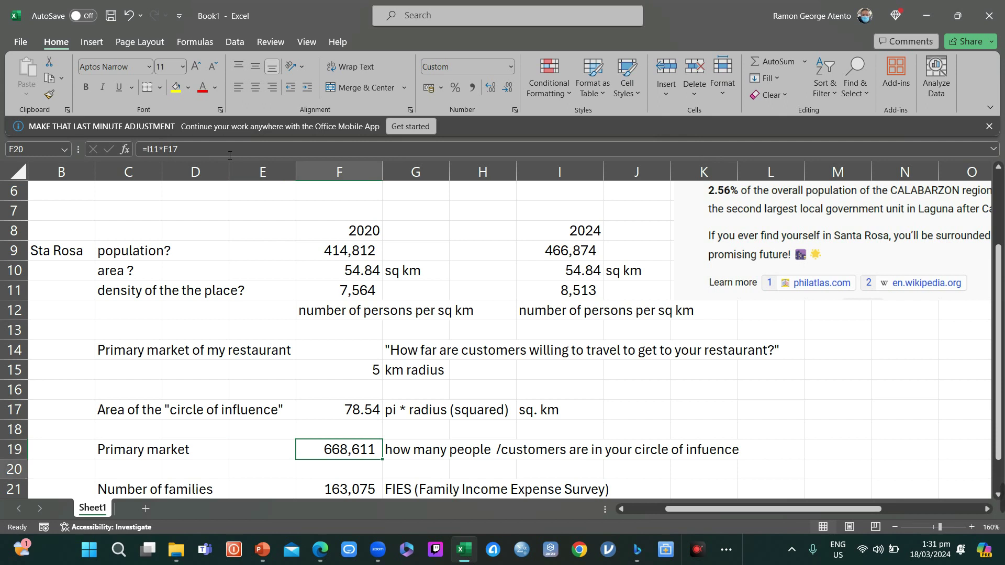
pyautogui.press('Down')
pyautogui.press('Down')
pyautogui.press('Down')
pyautogui.press('Down')
pyautogui.press('Down')
pyautogui.press('Up')
pyautogui.press('Up')
pyautogui.press('Up')
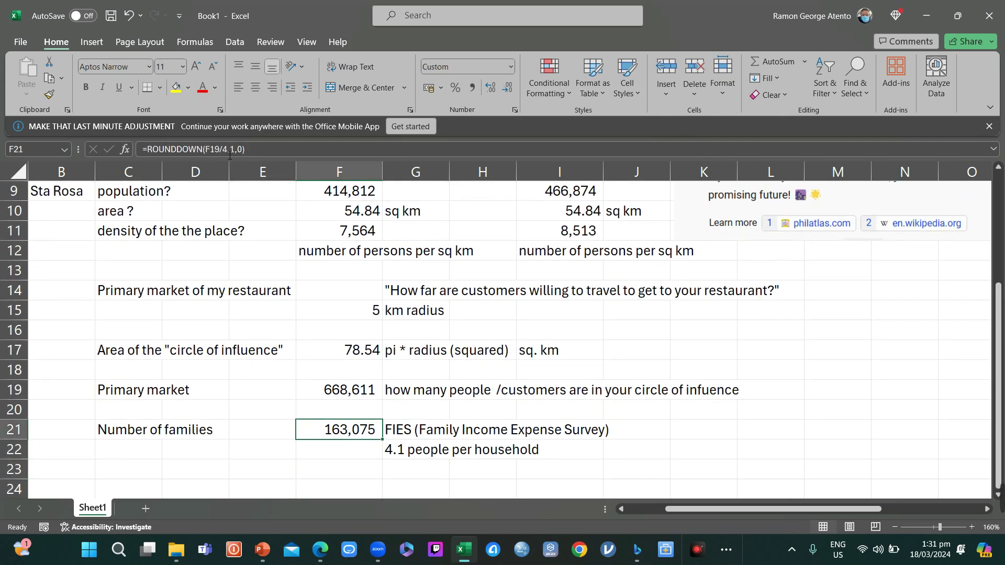
pyautogui.press('F2')
pyautogui.press('Return')
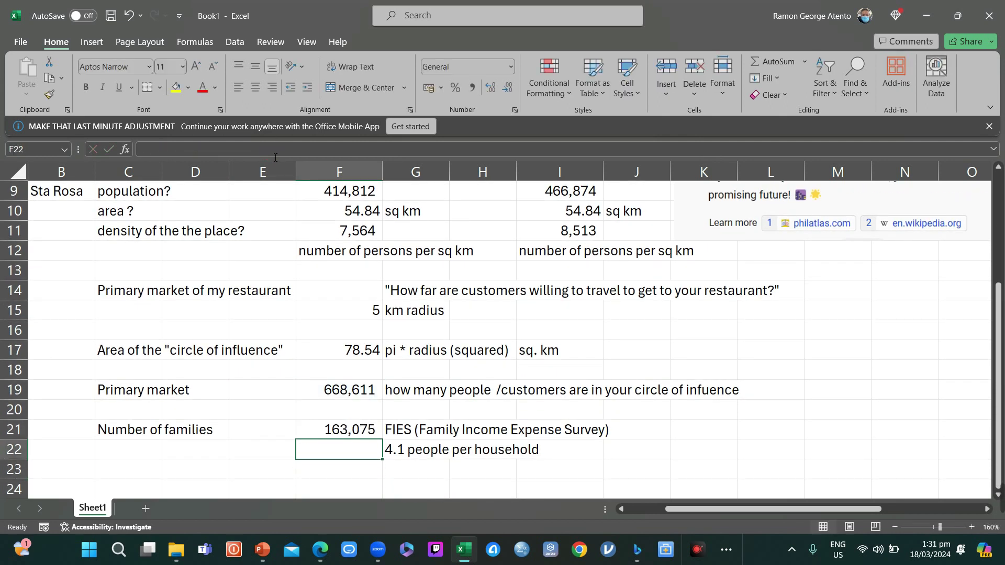
pyautogui.press('Up')
pyautogui.press('Up')
pyautogui.press('Up')
pyautogui.press('Up')
pyautogui.press('Up')
pyautogui.press('Up')
pyautogui.press('Up')
pyautogui.press('Up')
pyautogui.press('Up')
pyautogui.press('Up')
pyautogui.press('Up')
pyautogui.press('Up')
pyautogui.press('Up')
pyautogui.press('Up')
pyautogui.press('Up')
pyautogui.press('Up')
pyautogui.press('Up')
pyautogui.press('Up')
pyautogui.press('Up')
pyautogui.press('Up')
pyautogui.press('Up')
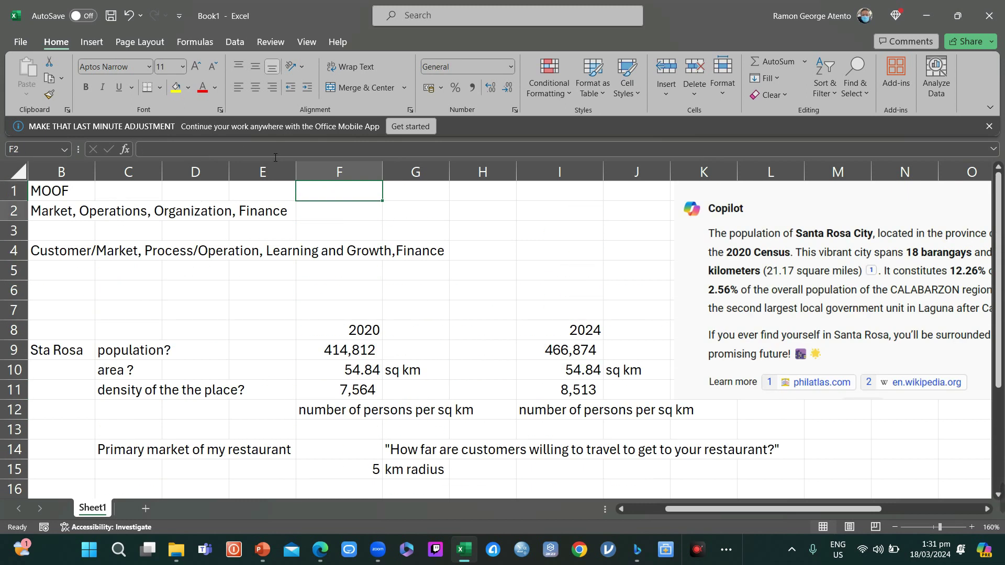
pyautogui.press('Down')
pyautogui.press('Down')
pyautogui.press('Down')
pyautogui.press('Down')
pyautogui.press('Down')
pyautogui.press('Down')
pyautogui.press('Down')
pyautogui.press('Down')
pyautogui.press('Down')
pyautogui.press('Down')
pyautogui.press('Down')
pyautogui.press('Down')
pyautogui.press('Down')
pyautogui.press('Down')
pyautogui.press('Down')
pyautogui.press('Down')
pyautogui.press('Down')
pyautogui.press('Down')
pyautogui.press('Down')
pyautogui.press('Down')
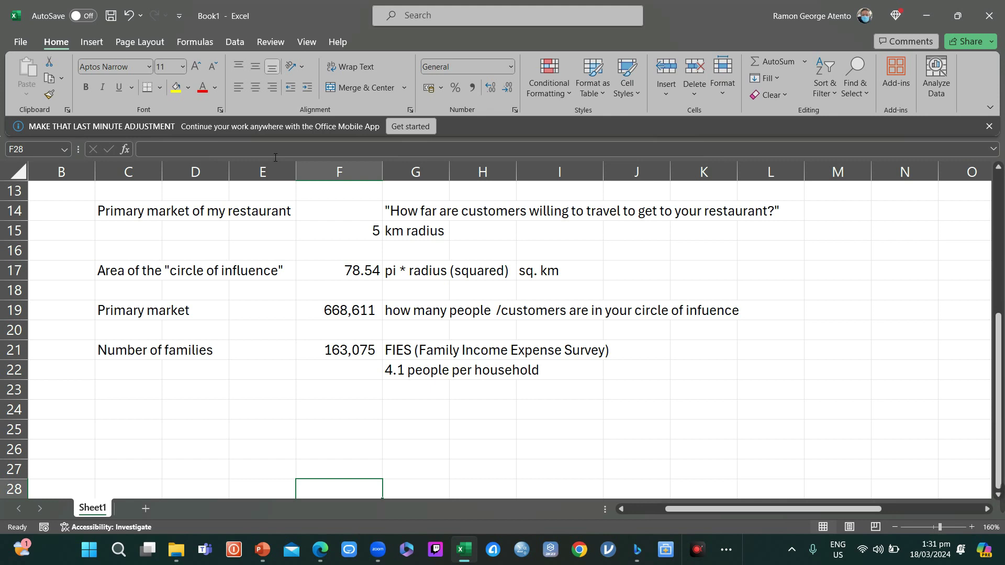
pyautogui.press('Up')
pyautogui.press('Up')
pyautogui.press('Up')
pyautogui.press('Up')
pyautogui.press('Up')
pyautogui.press('Up')
pyautogui.press('Up')
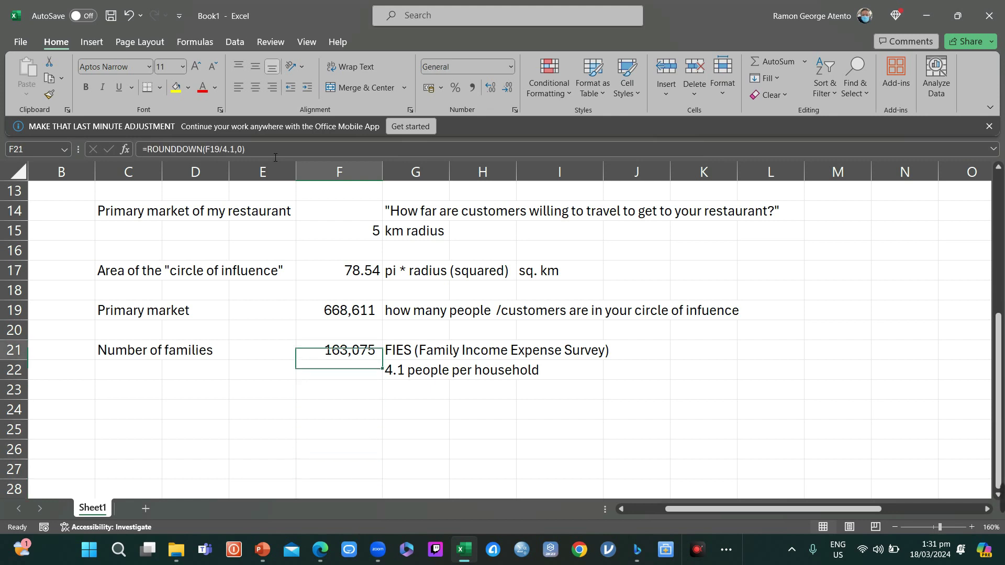
pyautogui.press('Up')
pyautogui.press('Down')
pyautogui.press('Down')
pyautogui.press('Down')
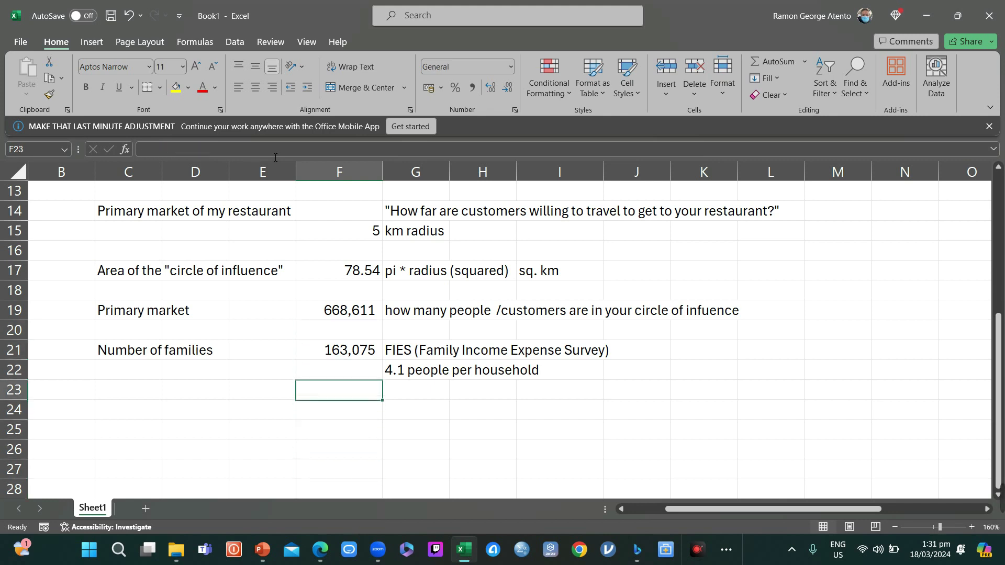
pyautogui.press('Up')
pyautogui.press('Up')
pyautogui.press('Up')
pyautogui.press('Down')
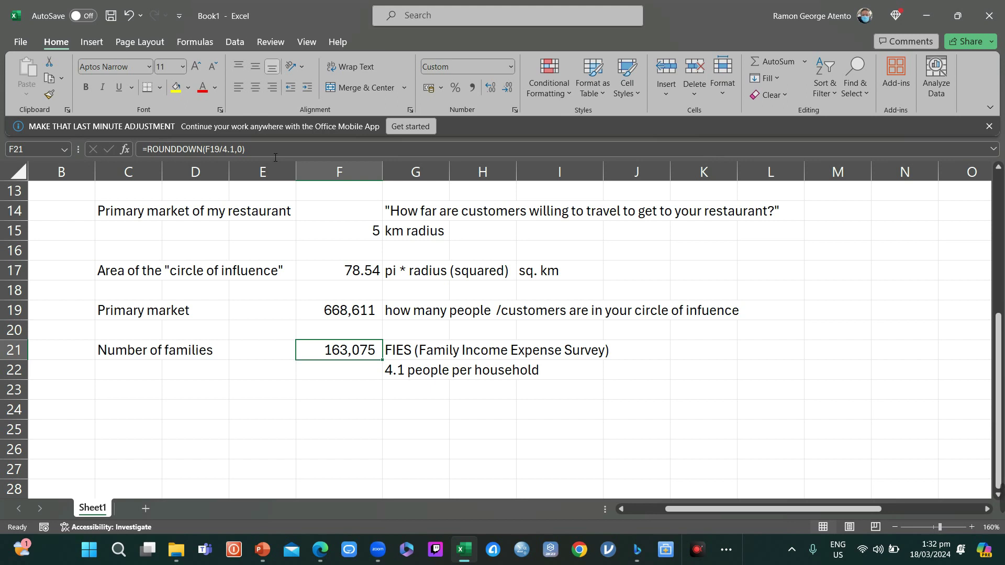
pyautogui.press('Left')
pyautogui.press('Right')
pyautogui.press('Down')
pyautogui.press('Down')
pyautogui.press('Down')
pyautogui.press('Up')
pyautogui.press('Up')
pyautogui.press('Up')
pyautogui.press('Up')
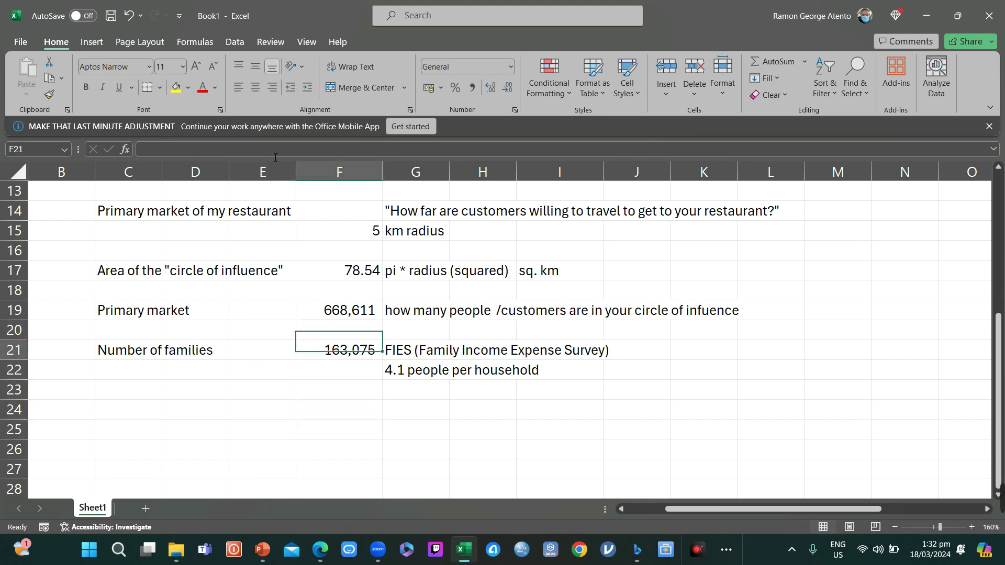
pyautogui.press('Down')
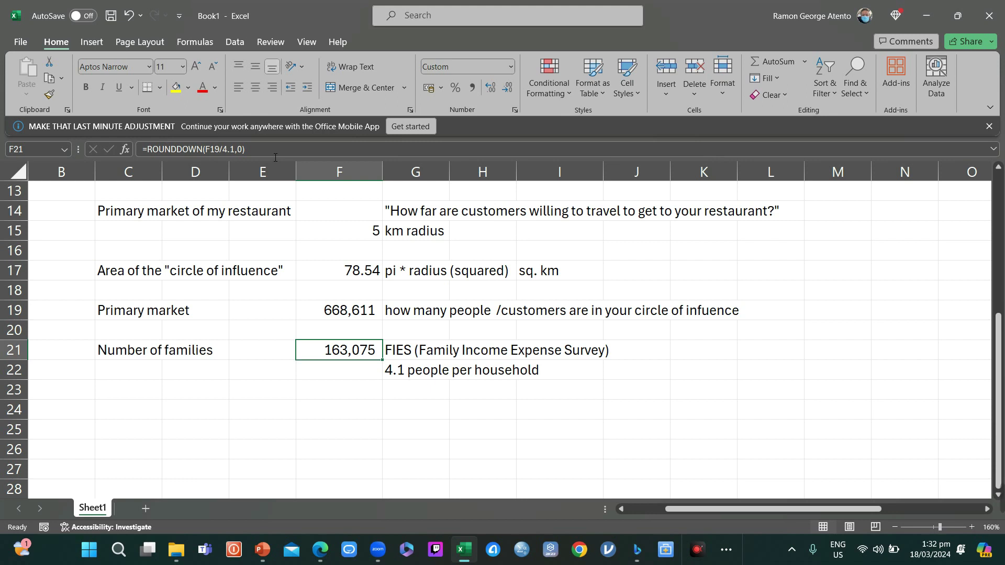
# Step: Label C24 'Average expenditures of people', move to F24, and bring up the FIES expenditure table
pyautogui.press('Down')
pyautogui.press('Down')
pyautogui.press('Down')
pyautogui.press('Down')
pyautogui.press('Down')
pyautogui.press('Down')
pyautogui.press('Down')
pyautogui.press('Down')
pyautogui.press('Down')
pyautogui.press('Down')
pyautogui.press('Down')
pyautogui.press('Down')
pyautogui.press('Down')
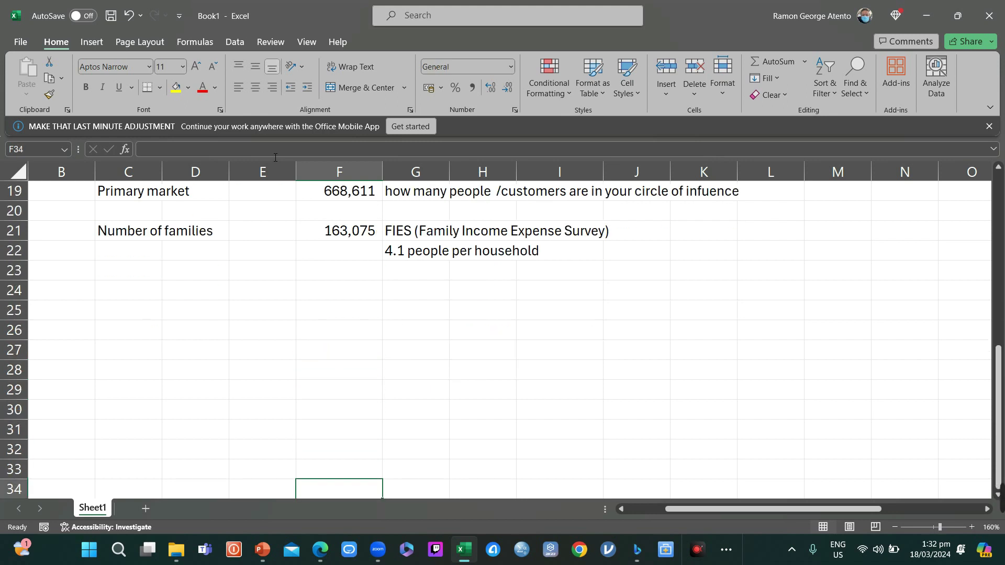
pyautogui.press('Up')
pyautogui.press('Up')
pyautogui.press('Up')
pyautogui.press('Up')
pyautogui.press('Up')
pyautogui.press('Up')
pyautogui.press('Up')
pyautogui.press('Up')
pyautogui.press('Up')
pyautogui.press('Up')
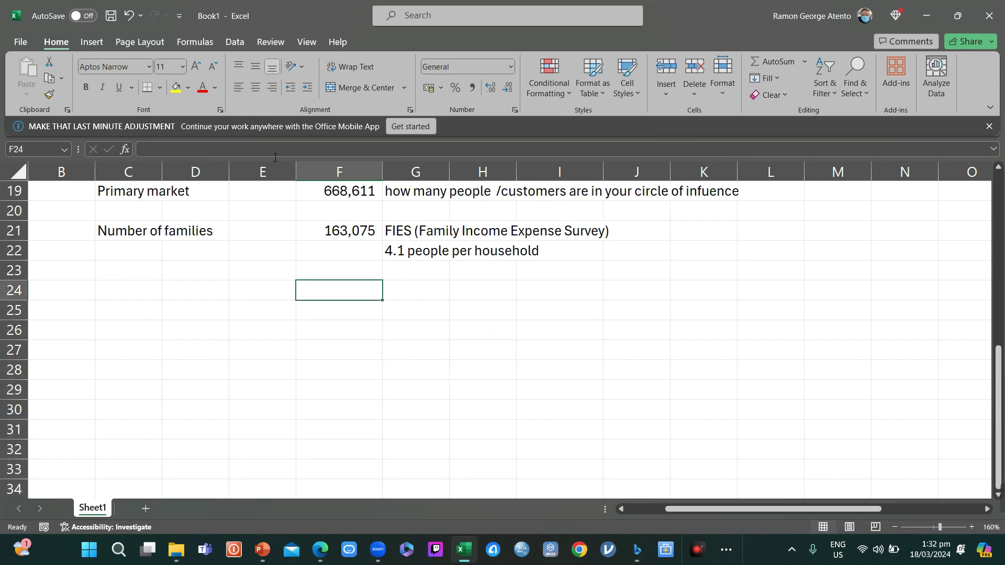
pyautogui.press('Left')
pyautogui.press('Left')
pyautogui.press('Left')
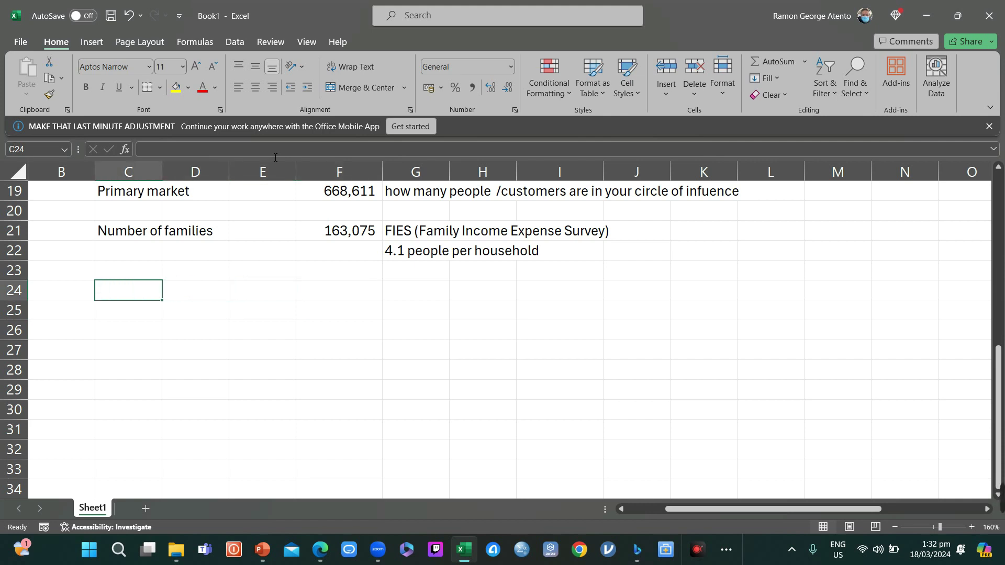
pyautogui.press('Right')
pyautogui.press('Right')
pyautogui.press('Right')
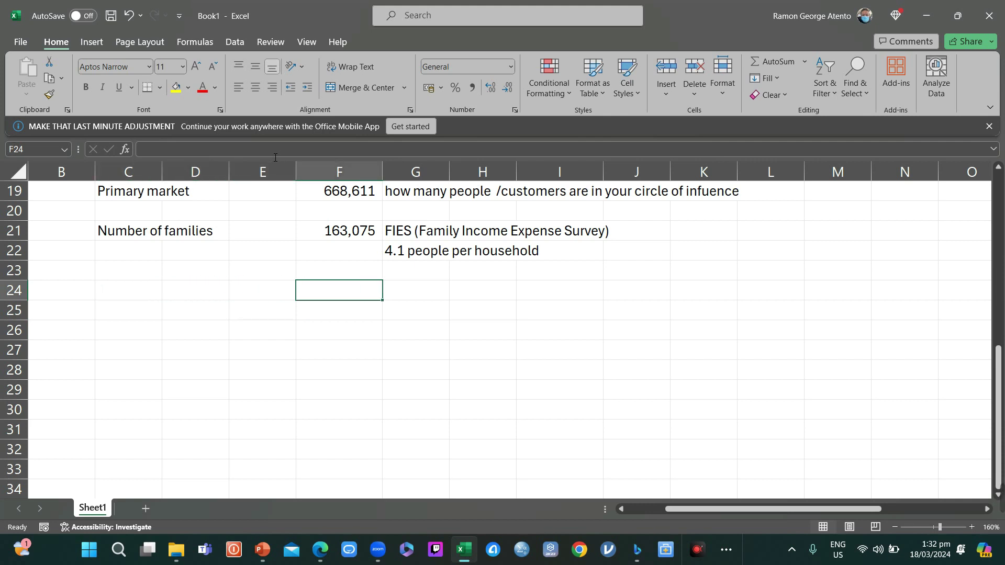
pyautogui.press('Left')
pyautogui.press('Left')
pyautogui.press('Left')
pyautogui.write('Ave')
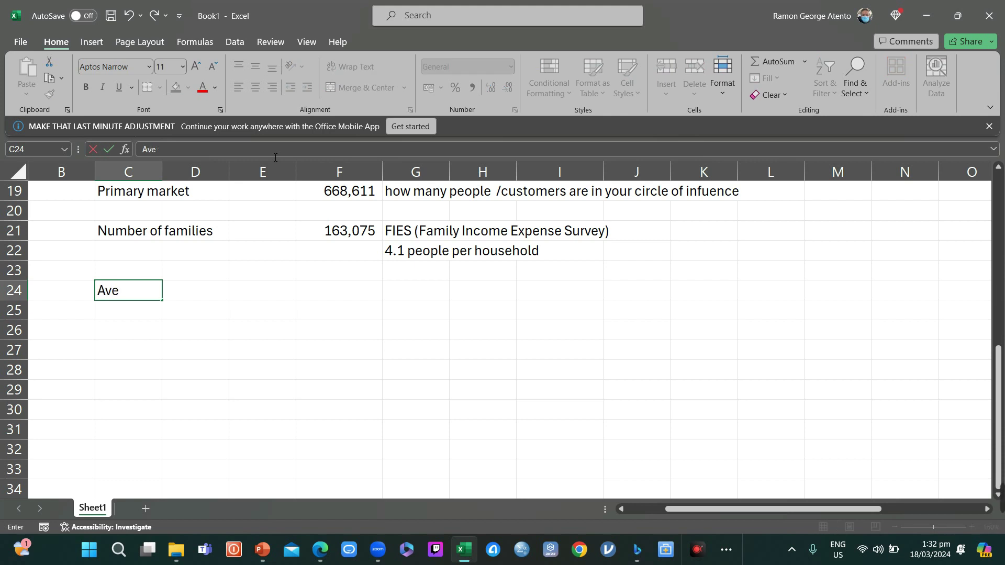
pyautogui.write('rage exp')
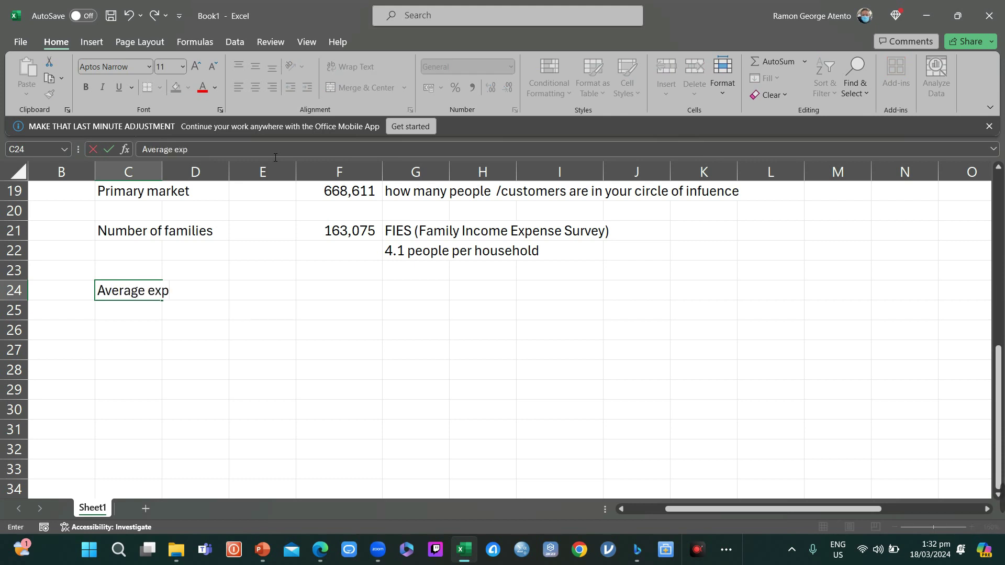
pyautogui.write('enditures of people')
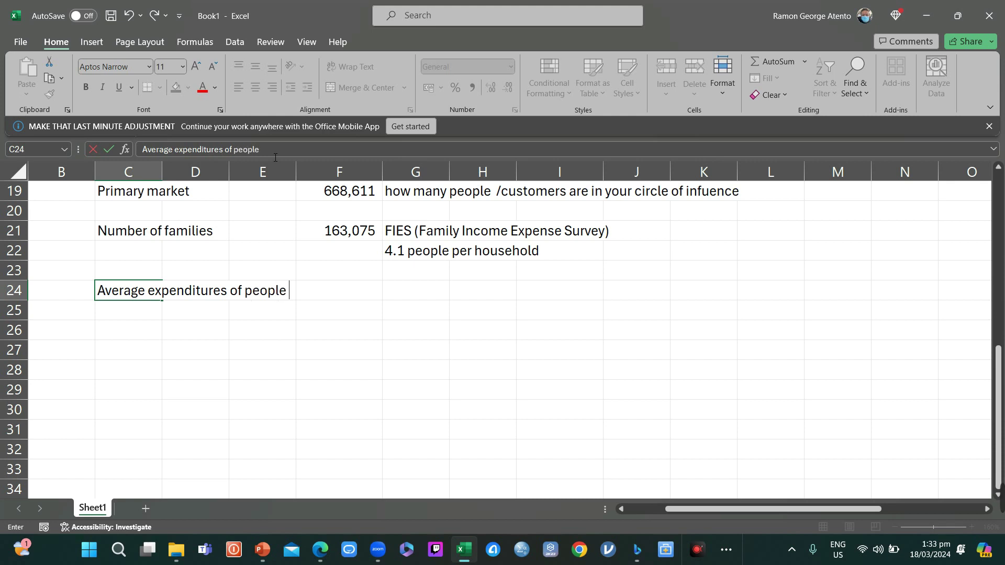
pyautogui.press('Return')
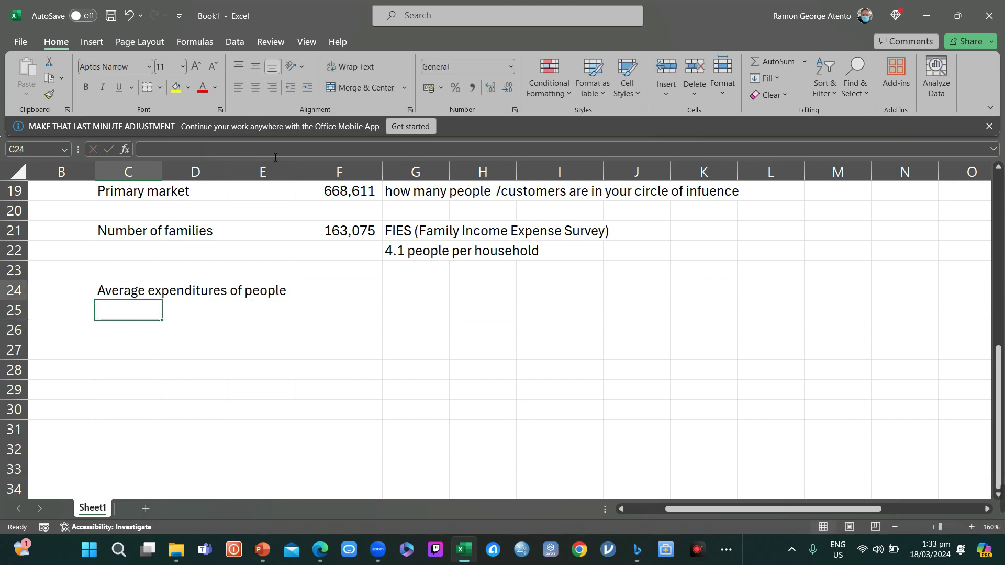
pyautogui.press('Up')
pyautogui.press('Right')
pyautogui.press('Right')
pyautogui.press('Right')
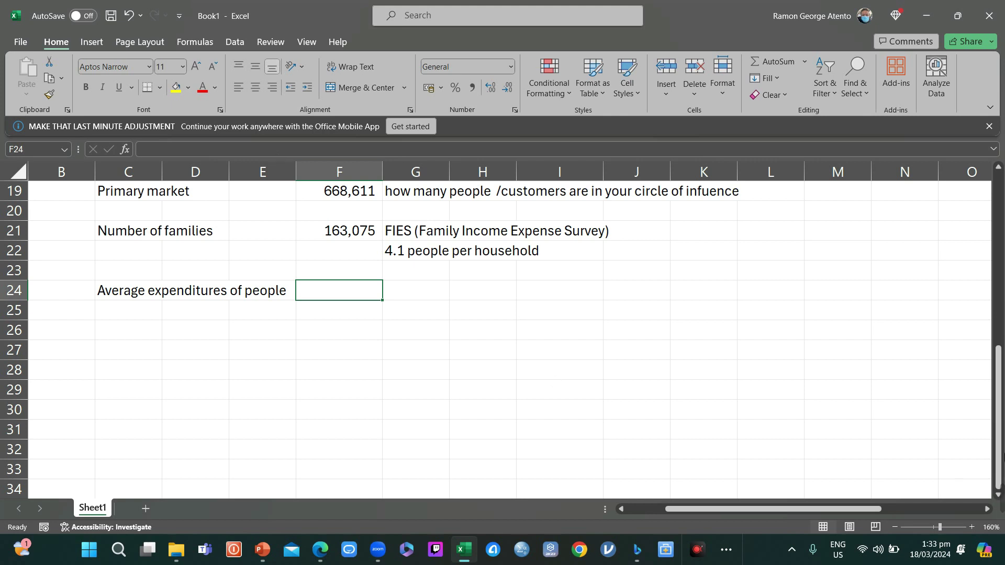
pyautogui.moveTo(721, 507)
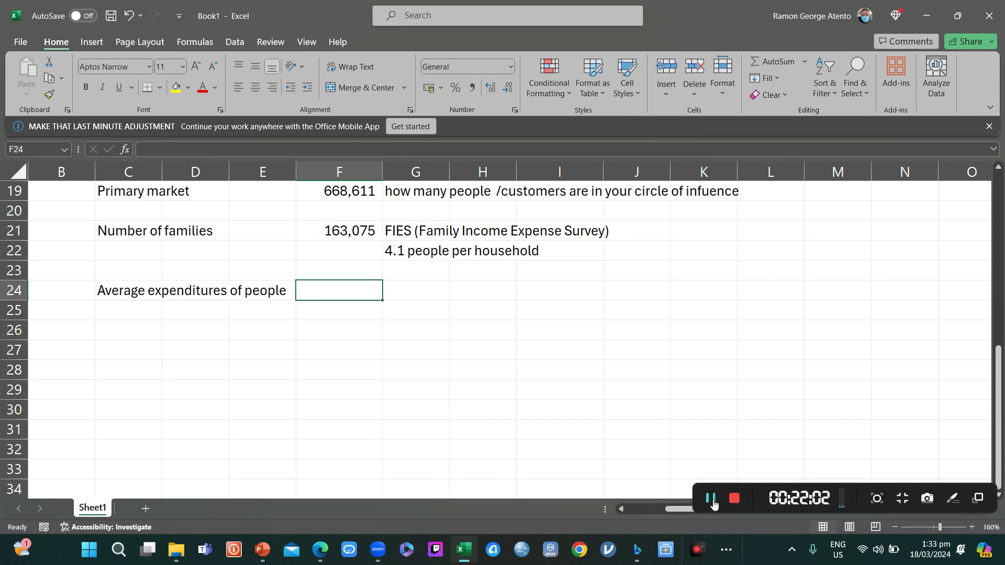
pyautogui.click(712, 501)
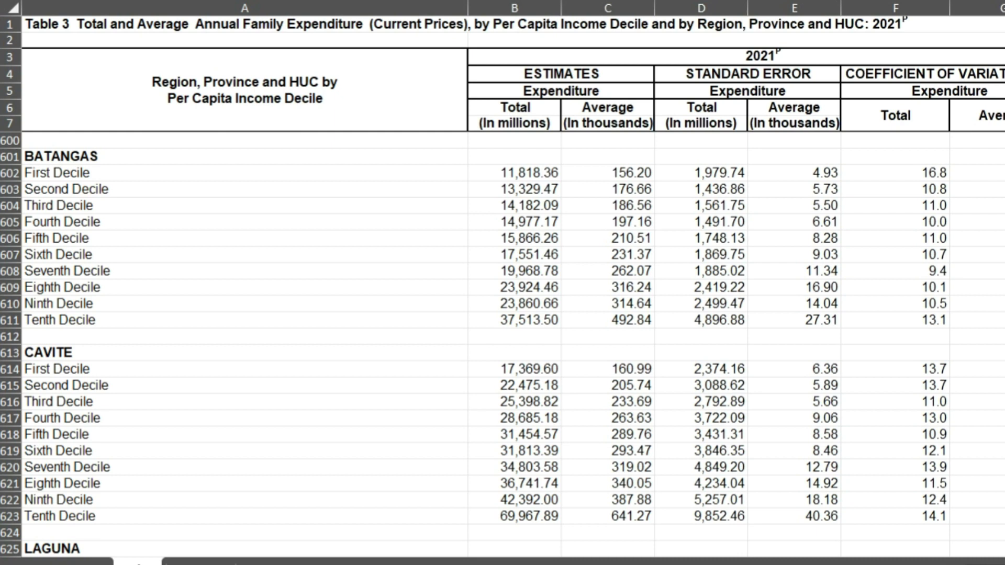
# Step: Scroll the FIES Table 3 sheet to show the CAVITE income-decile rows
pyautogui.hscroll(15, 774, 31)
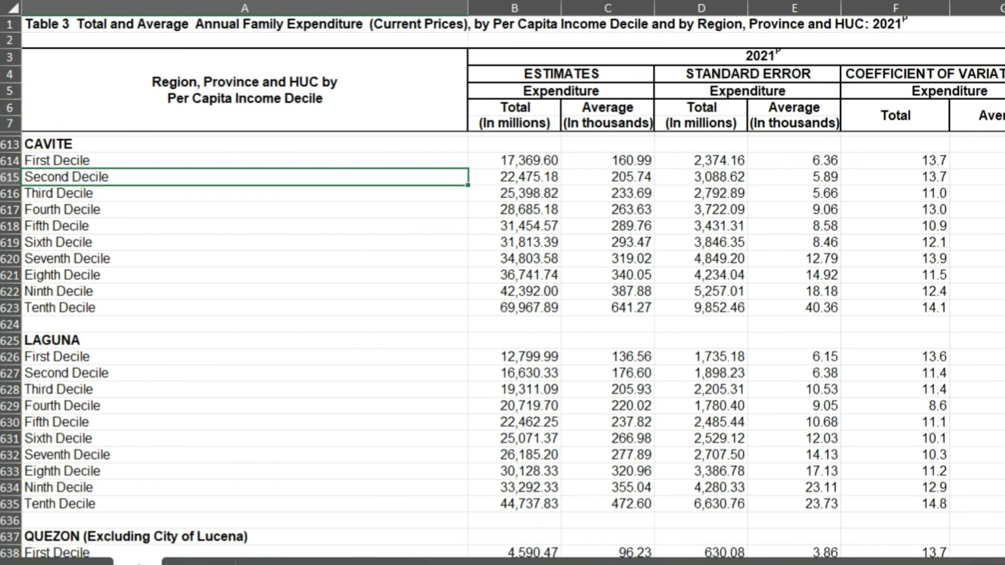
# Step: Undo the accidental clearing of the CAVITE heading in A613
pyautogui.click(102, 148)
pyautogui.press('Delete')
pyautogui.press('Return')
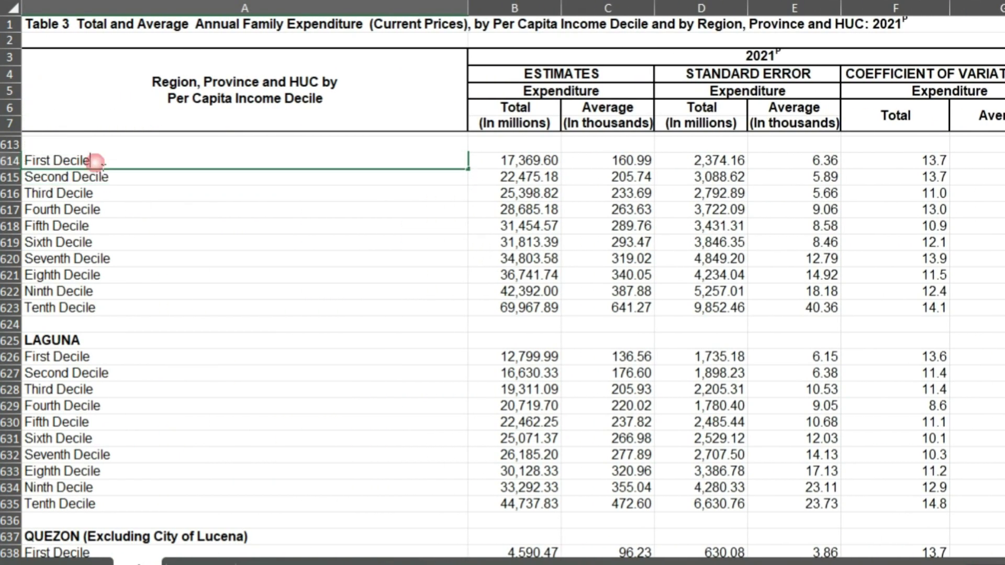
pyautogui.click(70, 86)
pyautogui.hotkey('ctrl', 'z')
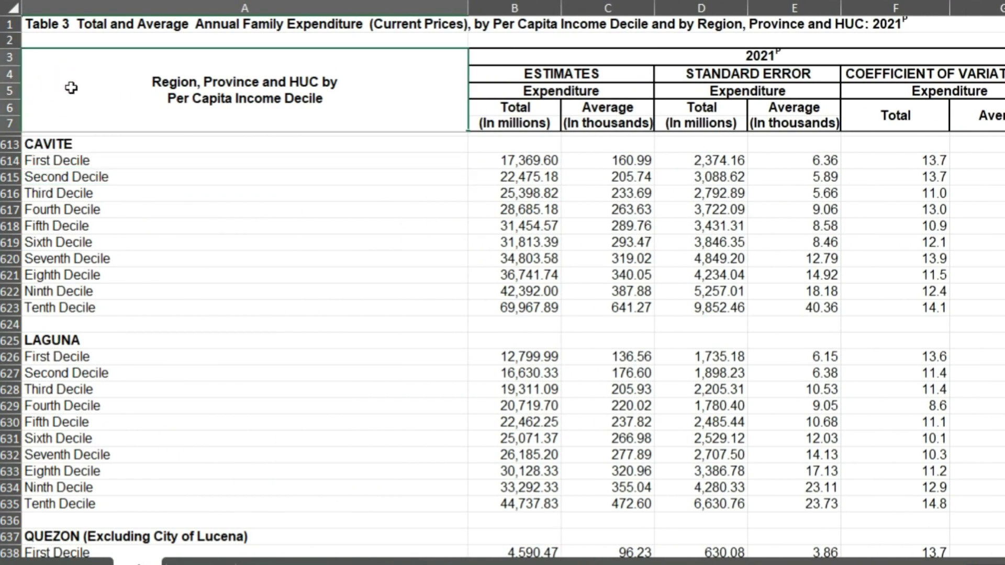
# Step: Review the PHILIPPINES decile averages at the table top, from 103.89 to 511.75 thousand
pyautogui.press('Down')
pyautogui.press('Down')
pyautogui.press('Down')
pyautogui.press('Down')
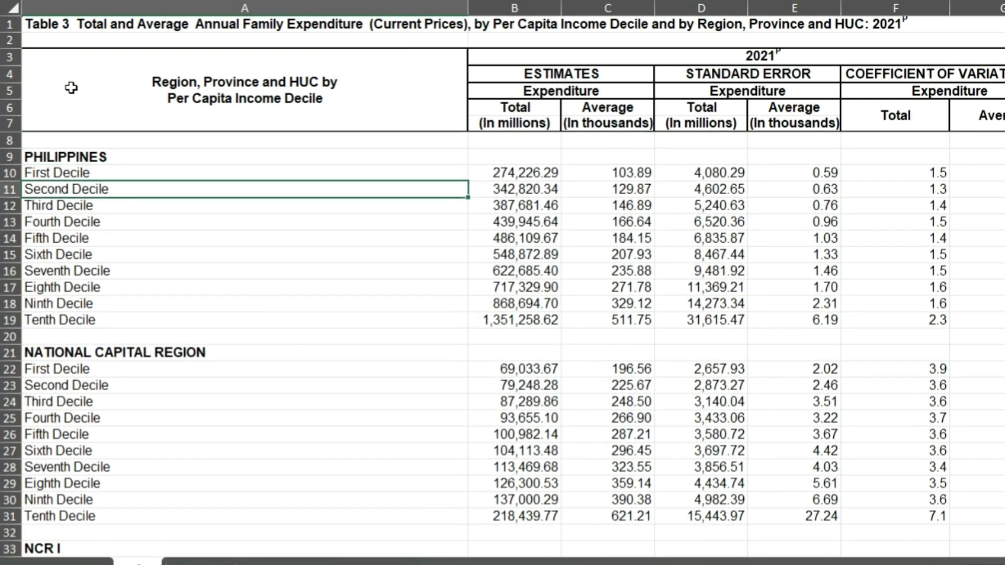
pyautogui.press('Up')
pyautogui.press('Up')
pyautogui.press('Down')
pyautogui.press('Down')
pyautogui.press('Down')
pyautogui.press('Down')
pyautogui.press('Down')
pyautogui.press('Down')
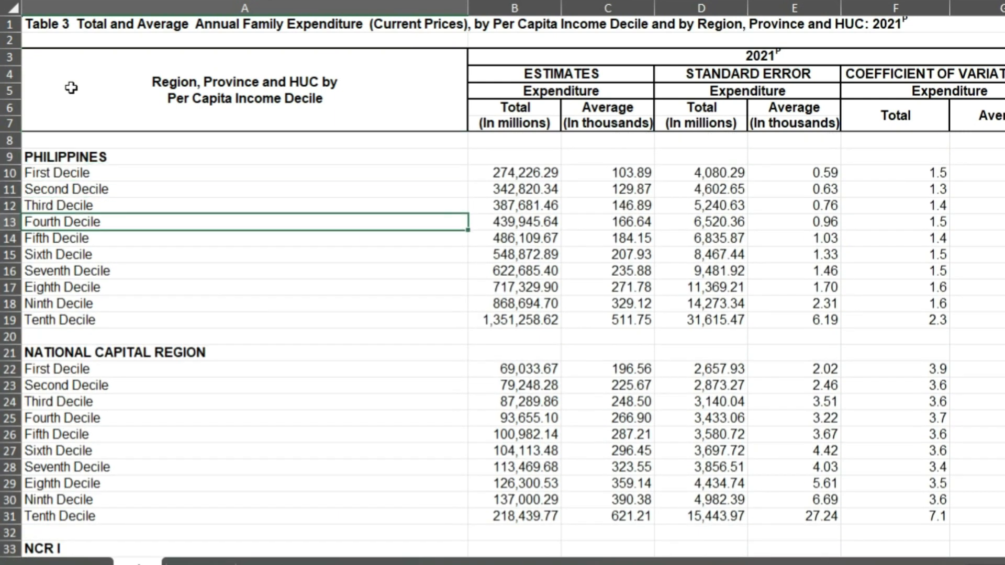
pyautogui.press('Down')
pyautogui.press('Down')
pyautogui.press('Down')
pyautogui.press('Down')
pyautogui.press('Down')
pyautogui.press('Down')
pyautogui.press('Down')
pyautogui.press('Down')
pyautogui.press('Down')
pyautogui.press('Down')
pyautogui.press('Down')
pyautogui.press('Down')
pyautogui.press('Down')
pyautogui.press('Down')
pyautogui.press('Down')
pyautogui.press('Down')
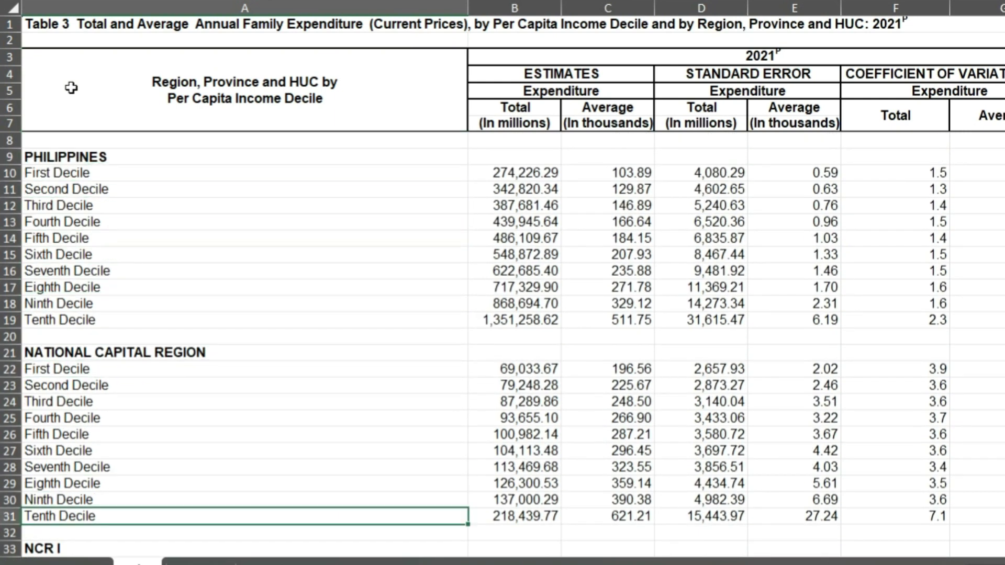
pyautogui.press('Up')
pyautogui.press('Up')
pyautogui.press('Up')
pyautogui.press('Up')
pyautogui.press('Up')
pyautogui.press('Up')
pyautogui.press('Up')
pyautogui.press('Up')
pyautogui.press('Up')
pyautogui.press('Up')
pyautogui.press('Up')
pyautogui.press('Up')
pyautogui.press('Up')
pyautogui.press('Up')
pyautogui.press('Up')
pyautogui.press('Up')
pyautogui.press('Up')
pyautogui.press('Up')
pyautogui.press('Up')
pyautogui.press('Up')
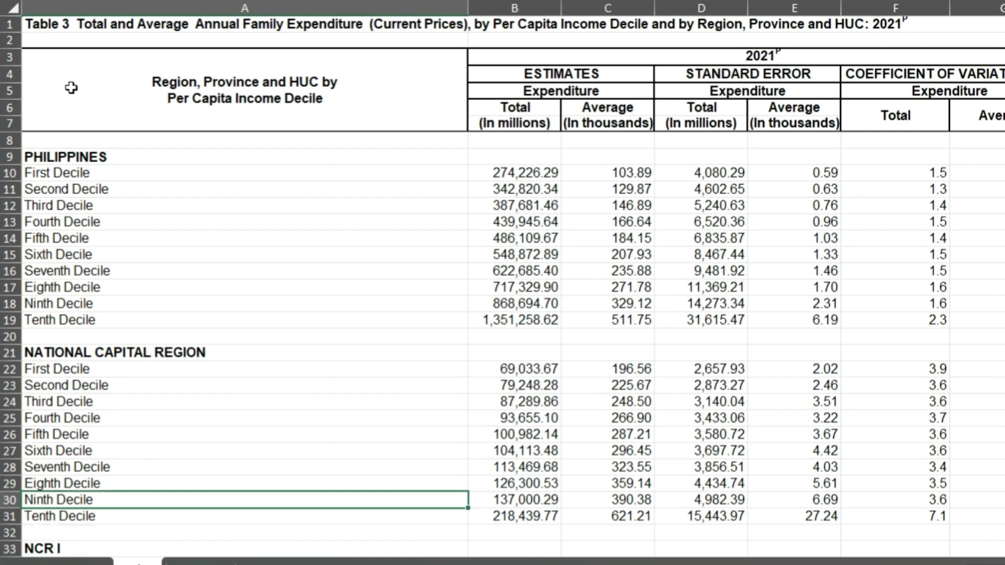
pyautogui.press('Down')
pyautogui.press('Down')
pyautogui.press('Down')
pyautogui.press('Down')
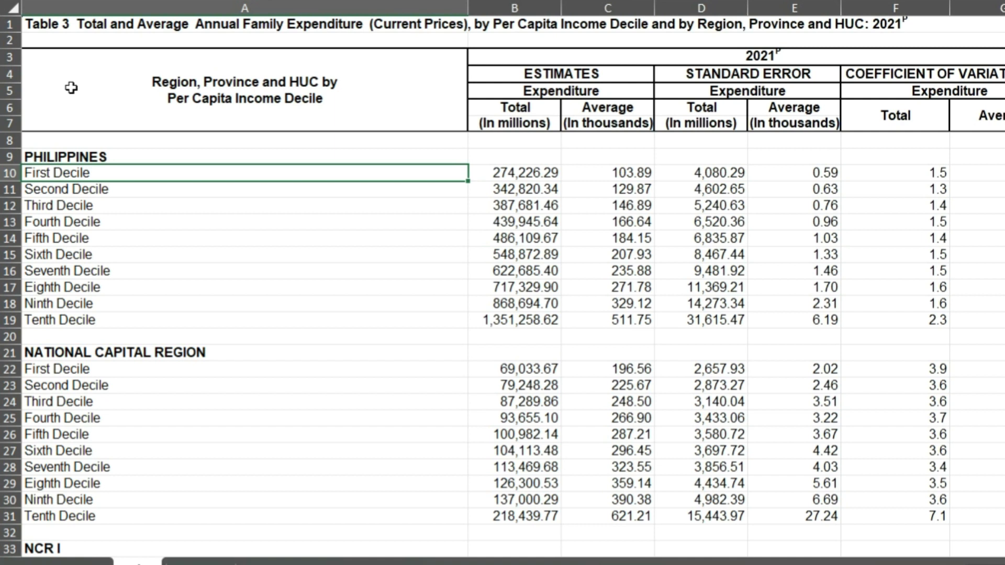
pyautogui.press('Down')
pyautogui.press('Up')
pyautogui.press('Right')
pyautogui.press('Right')
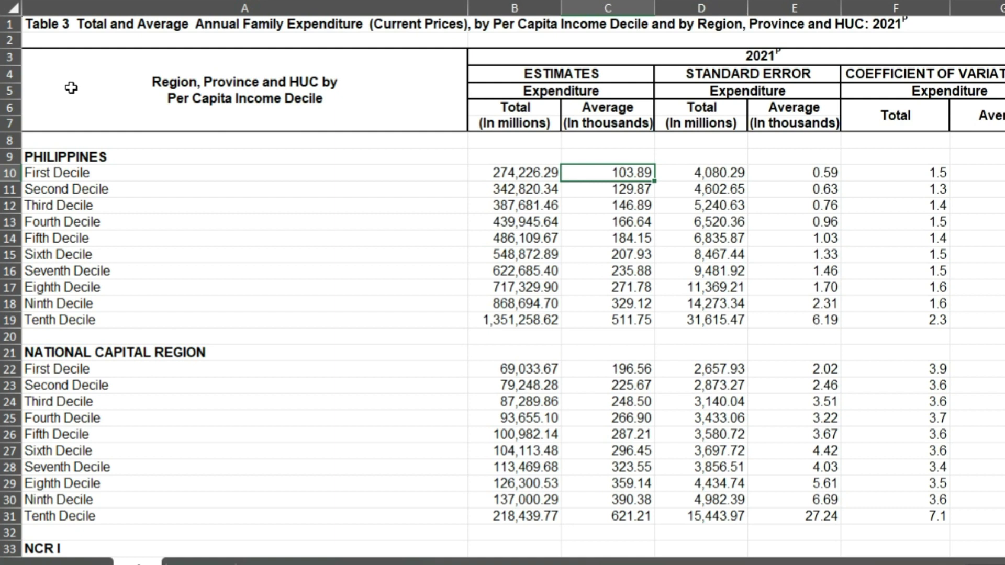
pyautogui.press('Left')
pyautogui.press('Left')
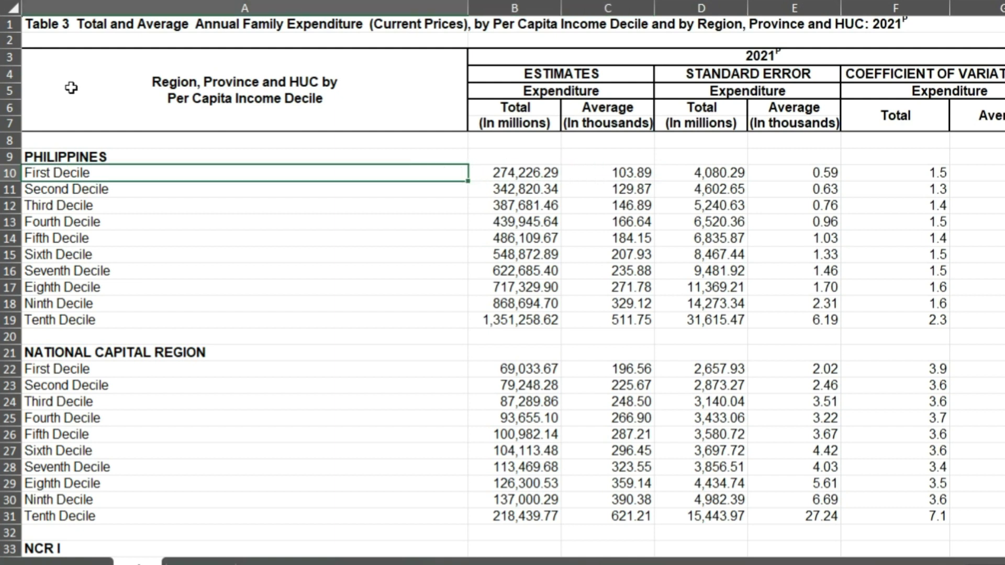
pyautogui.press('Down')
pyautogui.press('Down')
pyautogui.press('Down')
pyautogui.press('Down')
pyautogui.press('Down')
pyautogui.press('Down')
pyautogui.press('Down')
pyautogui.press('Down')
pyautogui.press('Down')
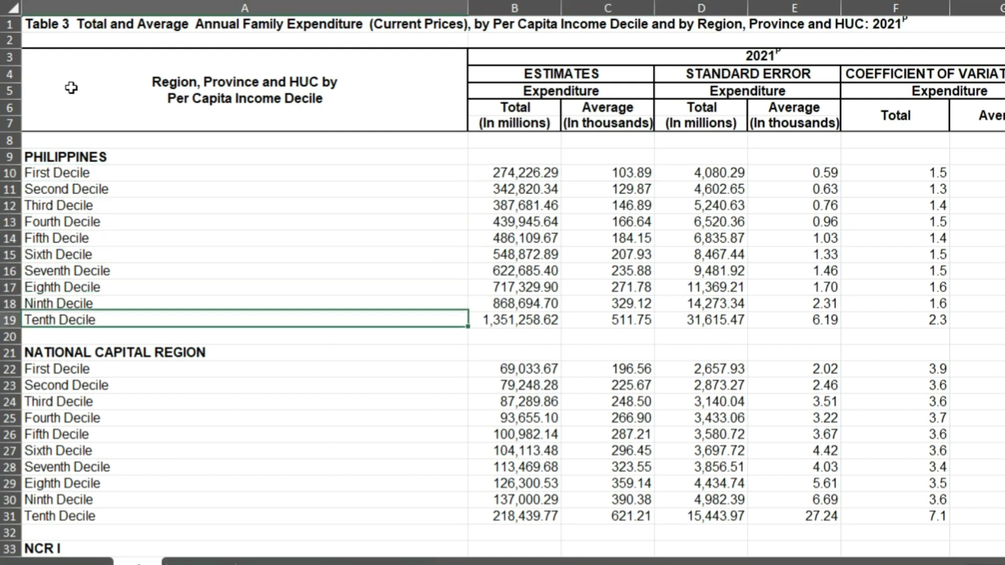
pyautogui.press('Up')
pyautogui.press('Up')
pyautogui.press('Up')
pyautogui.press('Up')
pyautogui.press('Up')
pyautogui.press('Up')
pyautogui.press('Up')
pyautogui.press('Up')
pyautogui.press('Up')
pyautogui.press('Up')
pyautogui.press('Up')
pyautogui.press('Up')
pyautogui.press('Up')
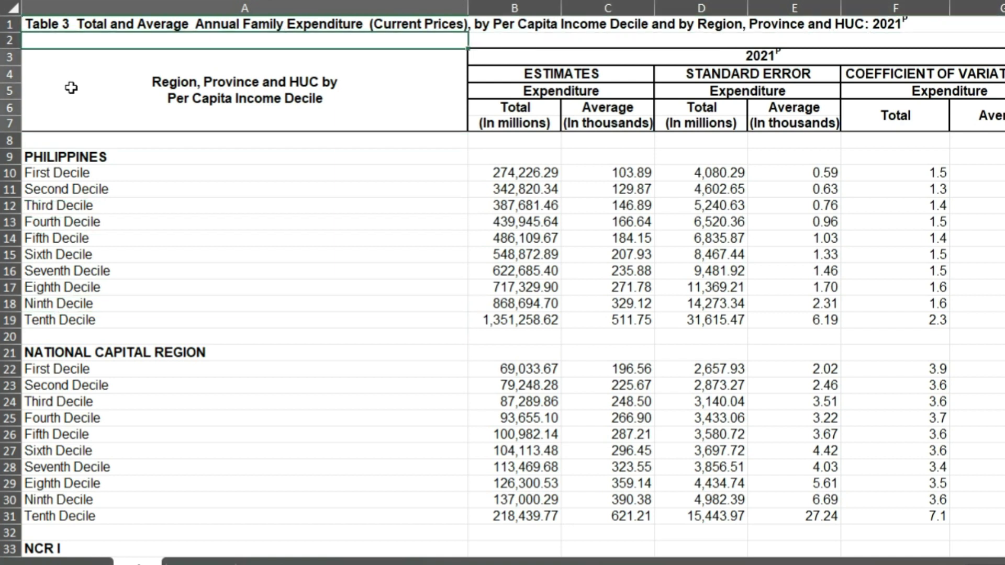
pyautogui.press('Down')
pyautogui.press('Down')
pyautogui.press('Down')
pyautogui.press('Right')
pyautogui.press('Left')
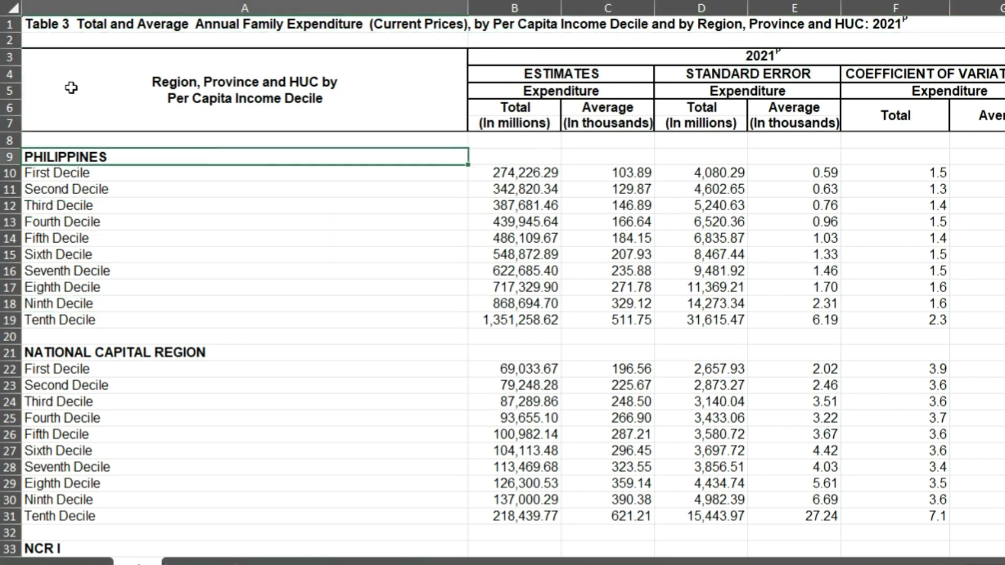
pyautogui.press('Right')
pyautogui.press('Right')
pyautogui.press('Right')
pyautogui.press('Right')
pyautogui.press('Right')
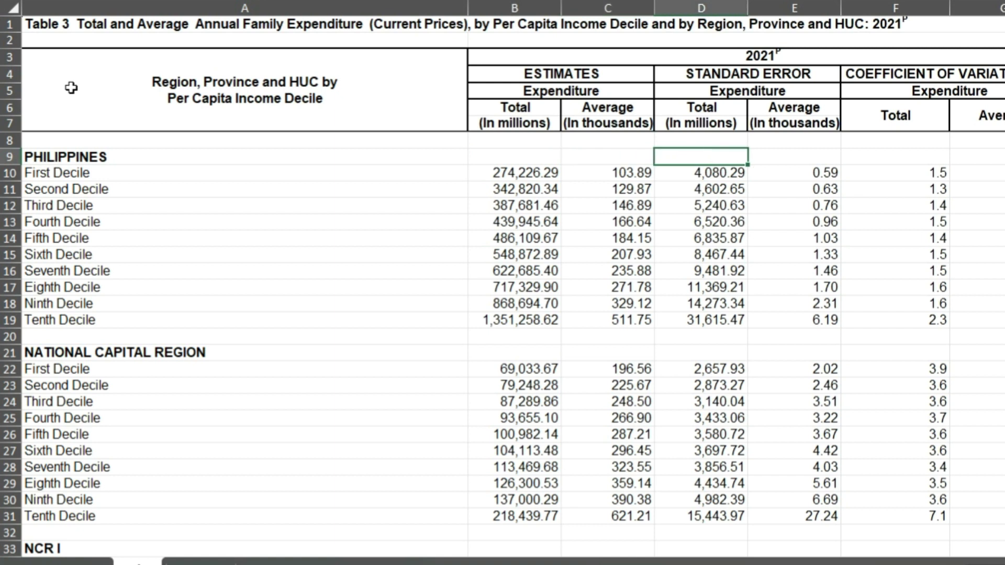
pyautogui.press('Right')
pyautogui.press('Left')
pyautogui.press('Left')
pyautogui.press('Left')
pyautogui.press('Left')
pyautogui.press('Left')
pyautogui.press('Left')
pyautogui.press('Down')
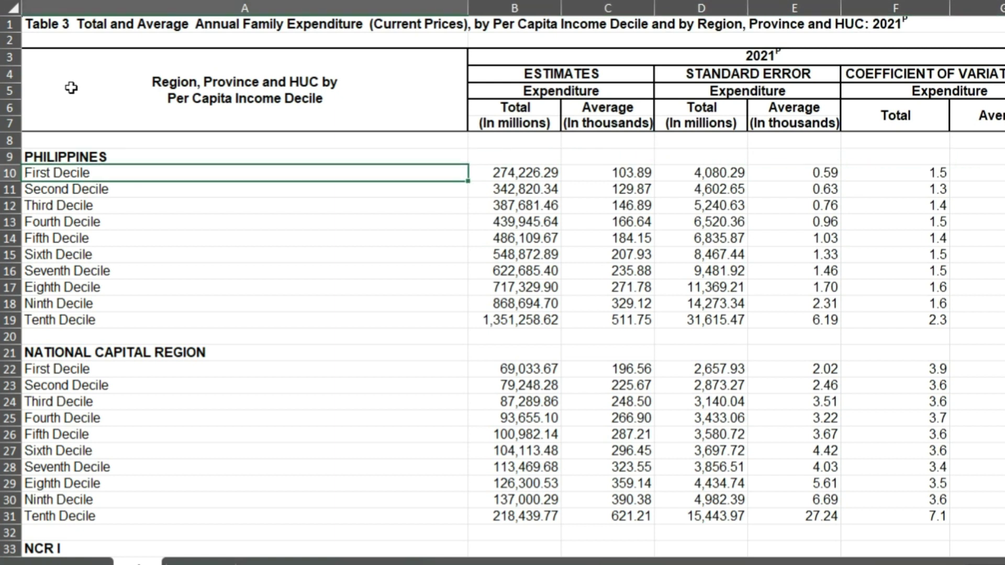
pyautogui.press('Up')
pyautogui.press('Down')
pyautogui.press('Down')
pyautogui.press('Down')
pyautogui.press('Down')
pyautogui.press('Down')
pyautogui.press('Down')
pyautogui.press('Down')
pyautogui.press('Down')
pyautogui.press('Down')
pyautogui.press('Down')
pyautogui.press('Down')
pyautogui.press('Down')
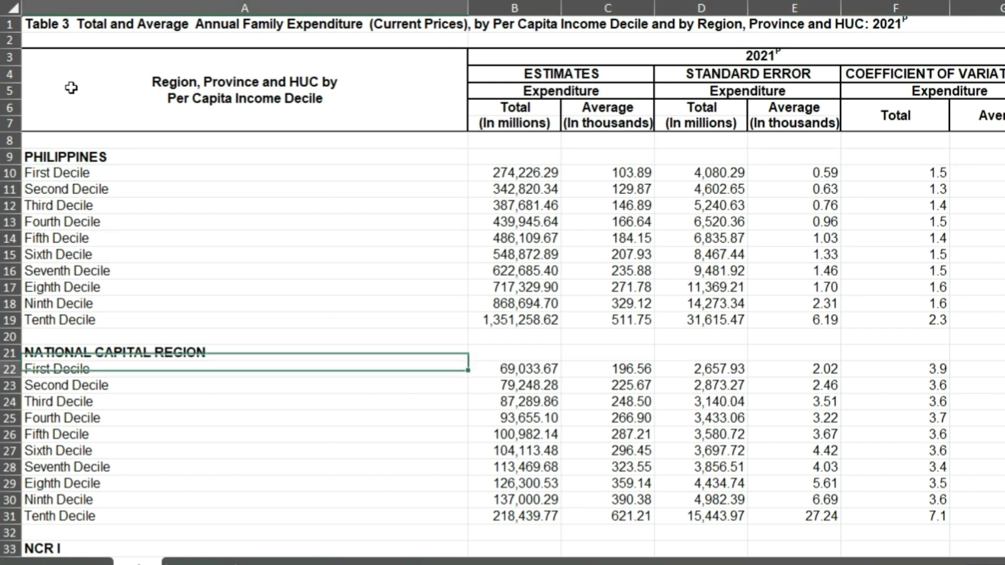
pyautogui.press('Up')
pyautogui.press('Up')
pyautogui.press('Up')
pyautogui.press('Up')
pyautogui.press('Up')
pyautogui.press('Up')
pyautogui.press('Up')
pyautogui.press('Up')
pyautogui.press('Up')
pyautogui.press('Up')
pyautogui.press('Up')
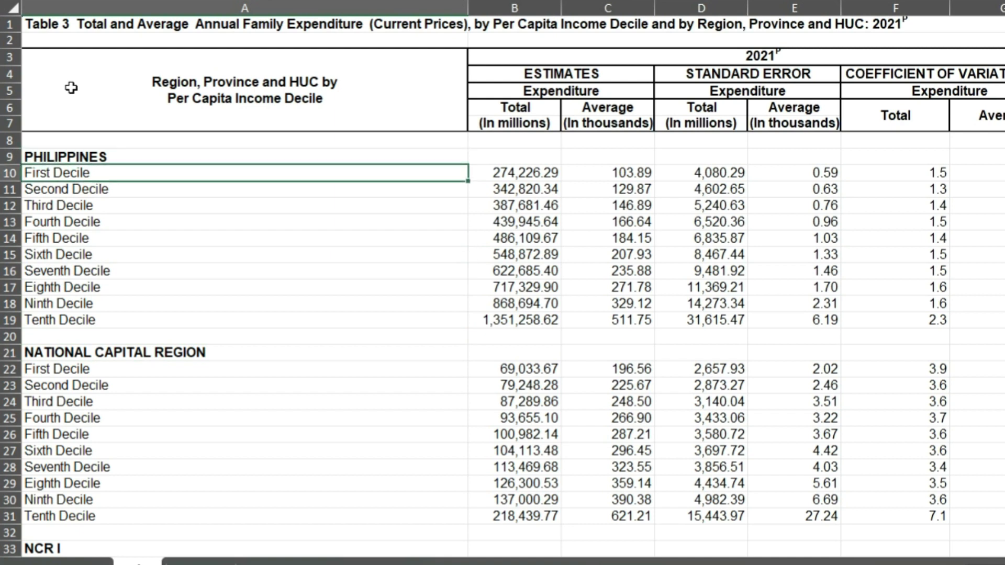
pyautogui.press('Right')
pyautogui.press('Up')
pyautogui.press('Up')
pyautogui.press('Up')
pyautogui.press('Up')
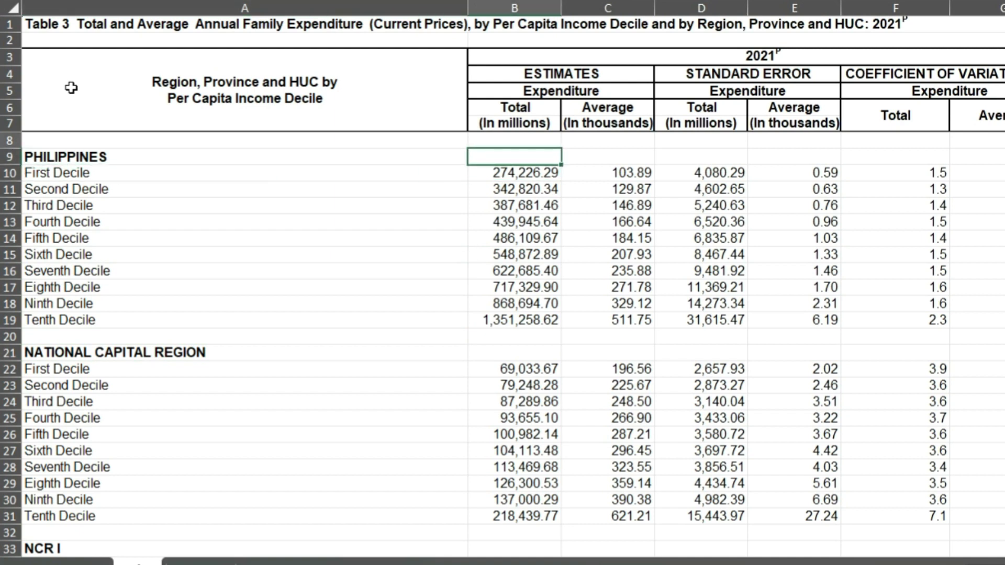
pyautogui.press('Down')
pyautogui.press('Down')
pyautogui.press('Down')
pyautogui.press('Down')
pyautogui.press('Down')
pyautogui.press('Down')
pyautogui.press('Down')
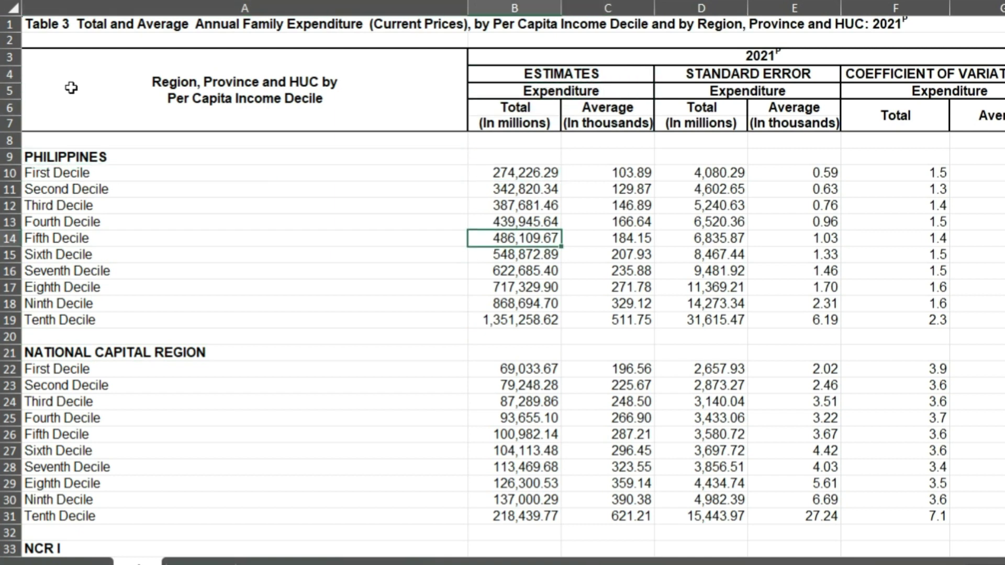
pyautogui.press('Up')
pyautogui.press('Up')
pyautogui.press('Up')
pyautogui.press('Right')
pyautogui.press('Right')
pyautogui.press('Right')
pyautogui.press('Right')
pyautogui.press('Left')
pyautogui.press('Left')
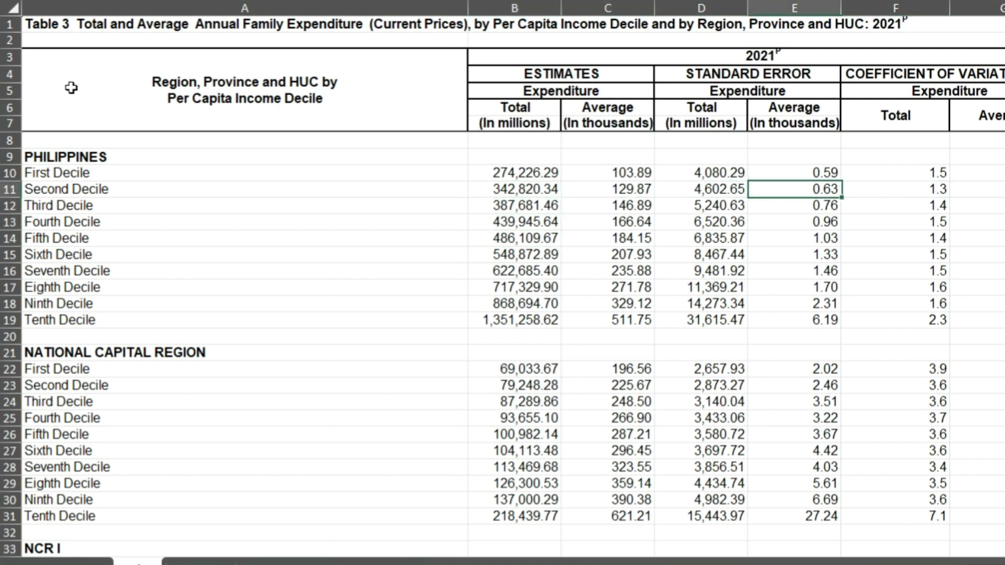
pyautogui.press('Up')
pyautogui.press('Left')
pyautogui.press('Left')
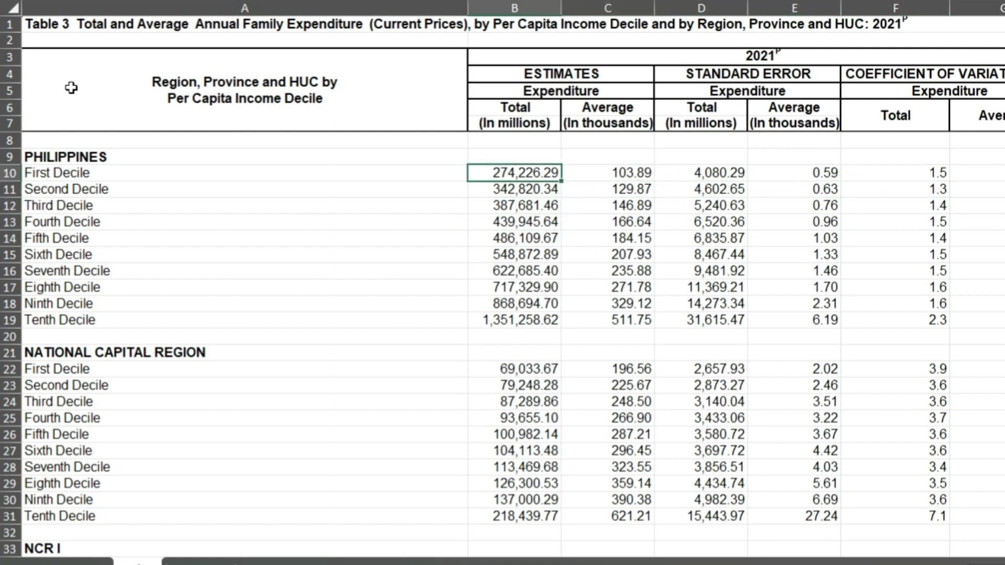
pyautogui.press('Left')
pyautogui.press('Right')
pyautogui.press('Right')
pyautogui.press('Right')
pyautogui.press('Right')
pyautogui.press('Right')
pyautogui.press('Left')
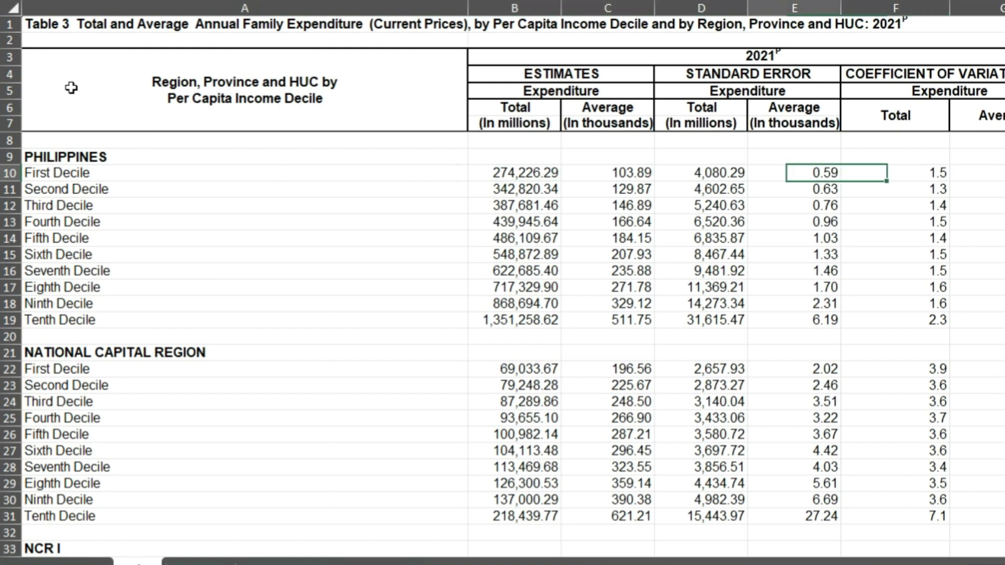
pyautogui.press('Down')
pyautogui.press('Right')
pyautogui.press('Up')
pyautogui.press('Down')
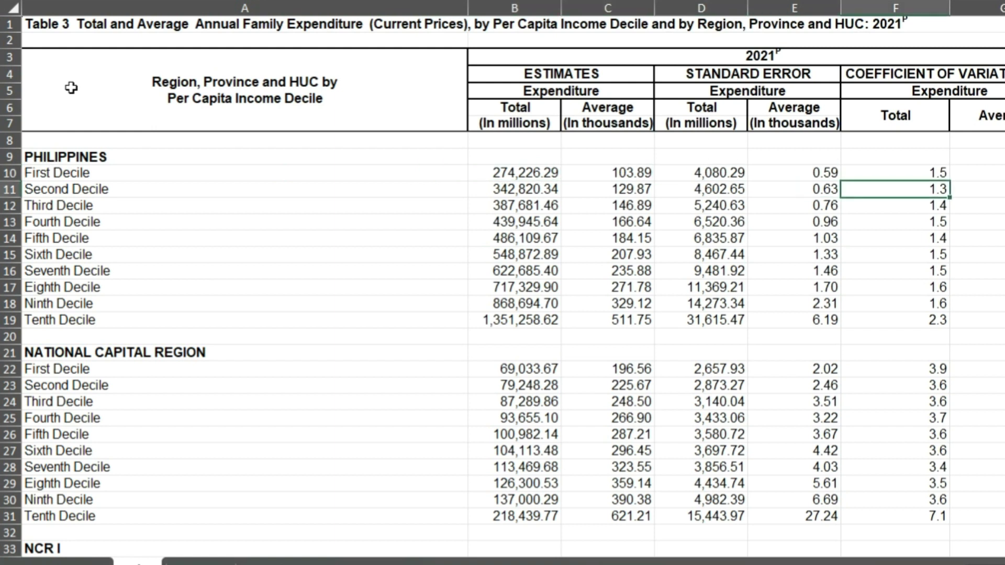
pyautogui.press('Left')
pyautogui.press('Home')
pyautogui.press('Up')
pyautogui.press('Right')
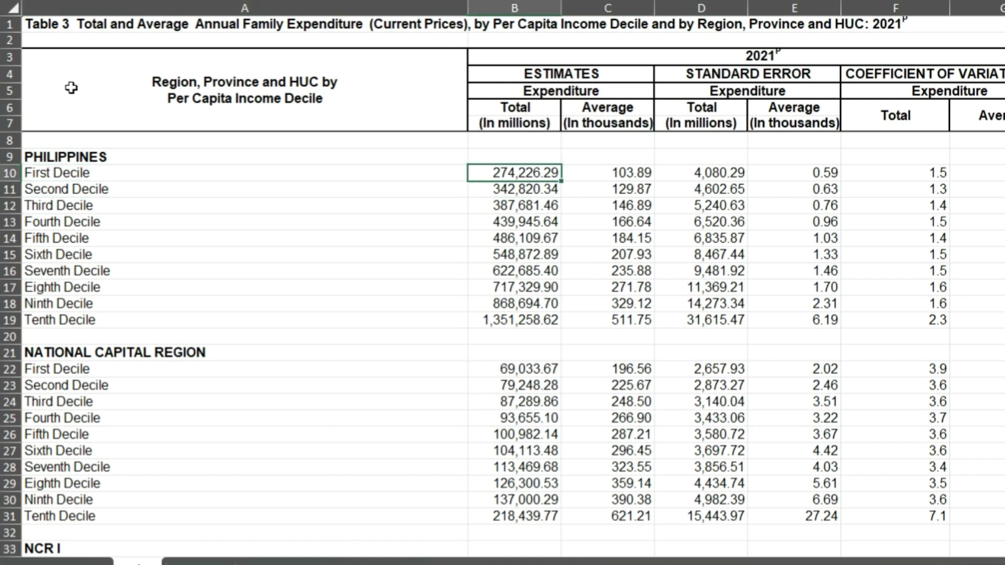
pyautogui.press('Left')
pyautogui.press('Right')
pyautogui.press('Left')
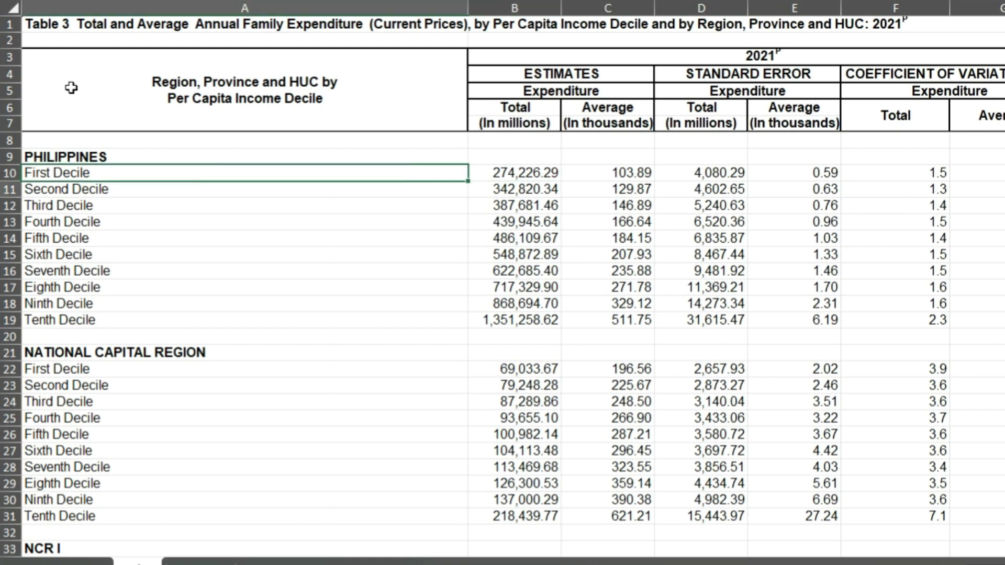
pyautogui.press('Down')
pyautogui.press('Down')
pyautogui.press('Down')
pyautogui.press('Down')
pyautogui.press('Down')
pyautogui.press('Down')
pyautogui.press('Down')
pyautogui.press('Down')
pyautogui.press('Down')
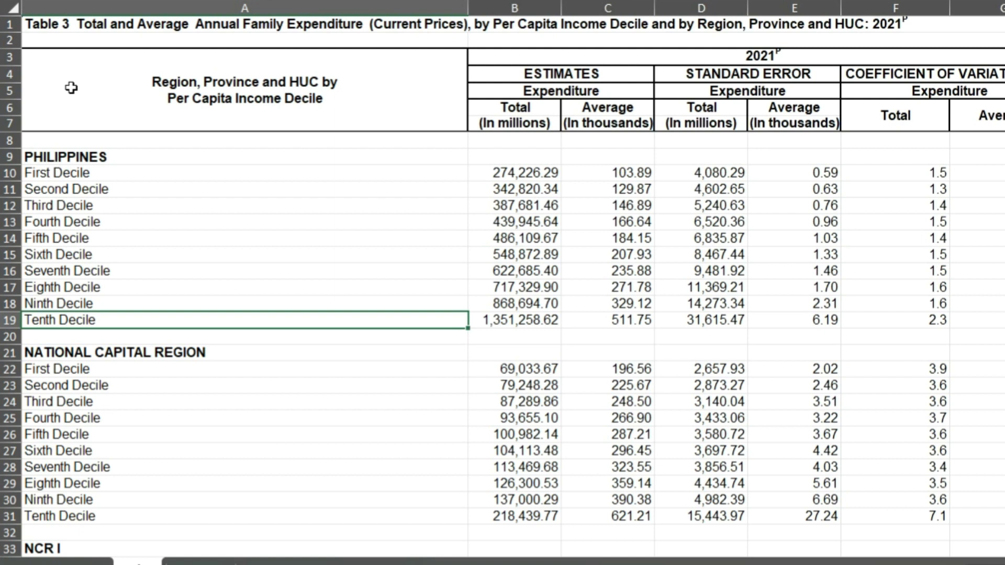
pyautogui.press('Up')
pyautogui.press('Up')
pyautogui.press('Up')
pyautogui.press('Up')
pyautogui.press('Up')
pyautogui.press('Up')
pyautogui.press('Up')
pyautogui.press('Up')
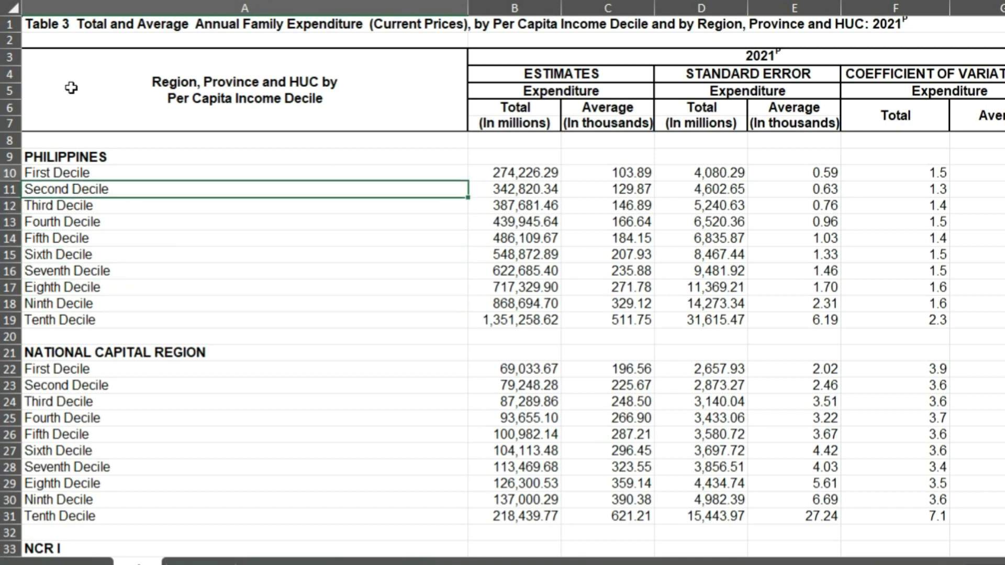
pyautogui.press('Up')
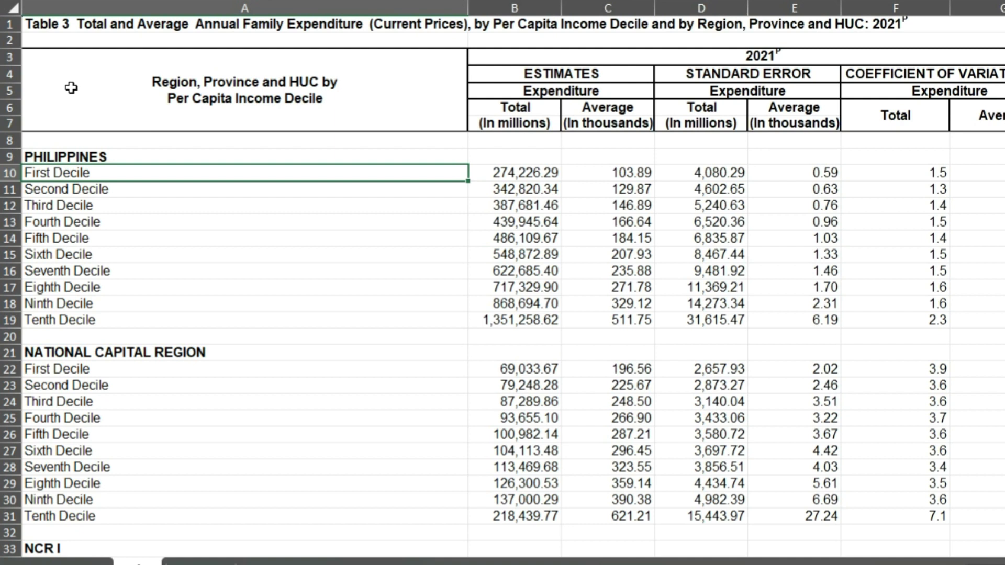
pyautogui.press('Down')
pyautogui.press('Down')
pyautogui.press('Down')
pyautogui.press('Down')
pyautogui.press('Down')
pyautogui.press('Down')
pyautogui.press('Down')
pyautogui.press('Down')
pyautogui.press('Down')
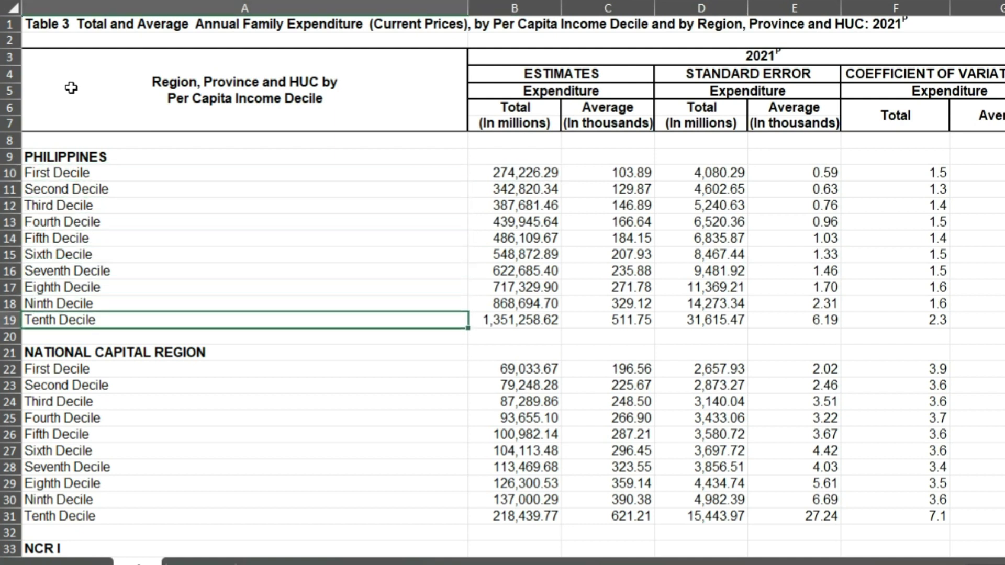
pyautogui.press('Right')
pyautogui.press('Left')
pyautogui.press('Right')
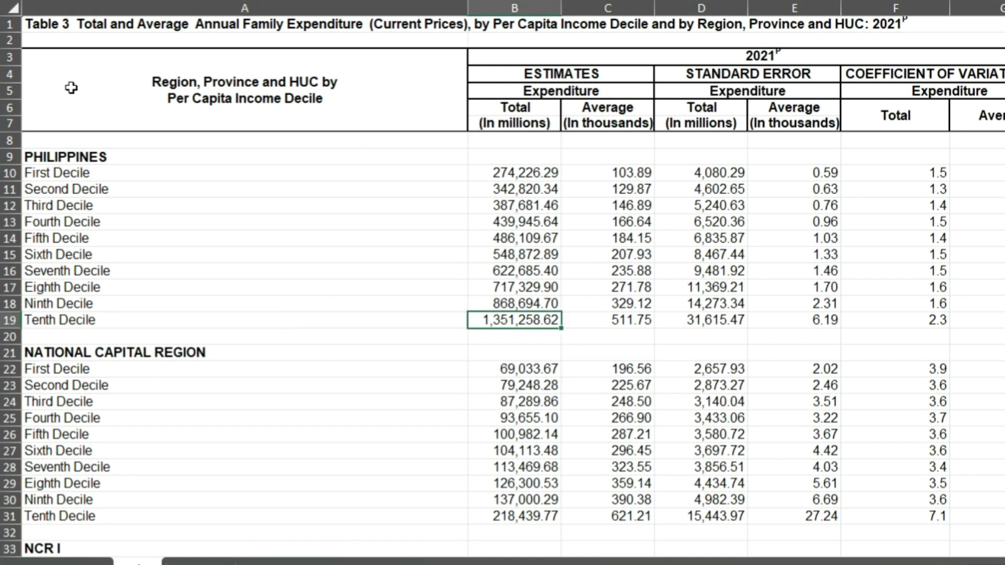
pyautogui.press('Left')
pyautogui.press('Right')
pyautogui.press('Right')
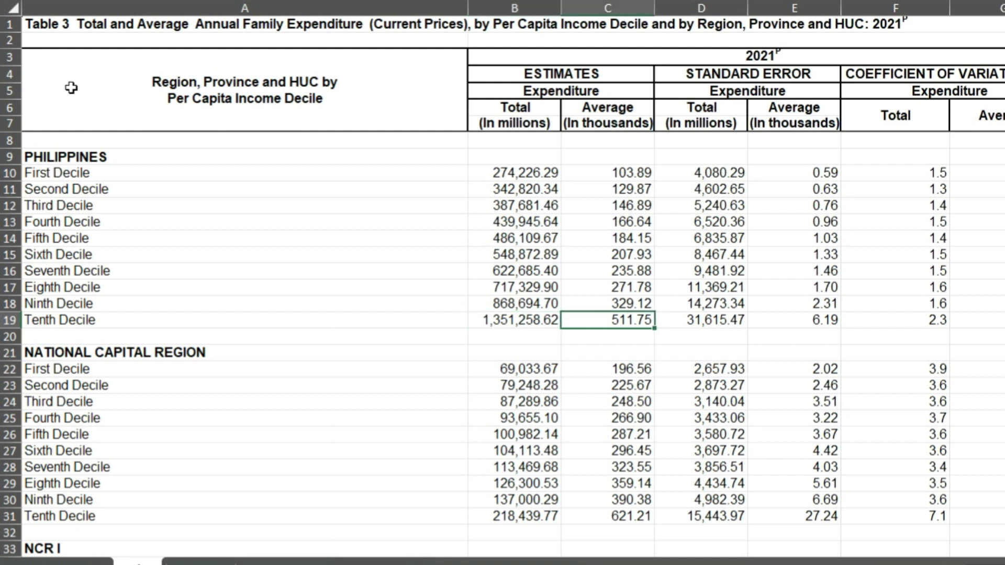
pyautogui.press('Left')
pyautogui.press('Right')
pyautogui.press('Left')
pyautogui.press('Left')
pyautogui.press('Right')
pyautogui.press('Right')
pyautogui.press('Right')
pyautogui.press('Left')
pyautogui.press('Up')
pyautogui.press('Up')
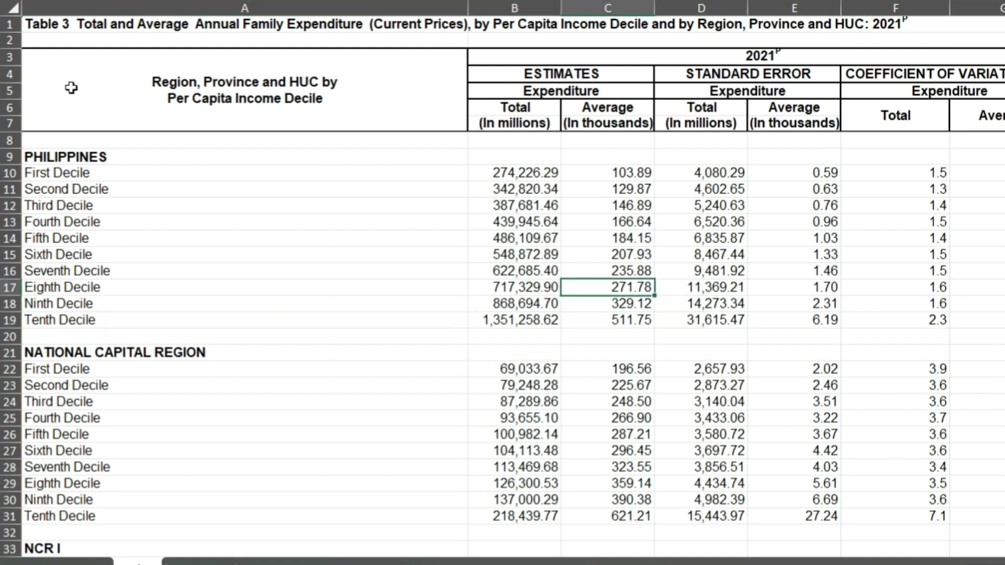
pyautogui.press('Up')
pyautogui.press('Up')
pyautogui.press('Down')
pyautogui.press('Down')
pyautogui.press('Down')
pyautogui.press('Down')
pyautogui.press('Down')
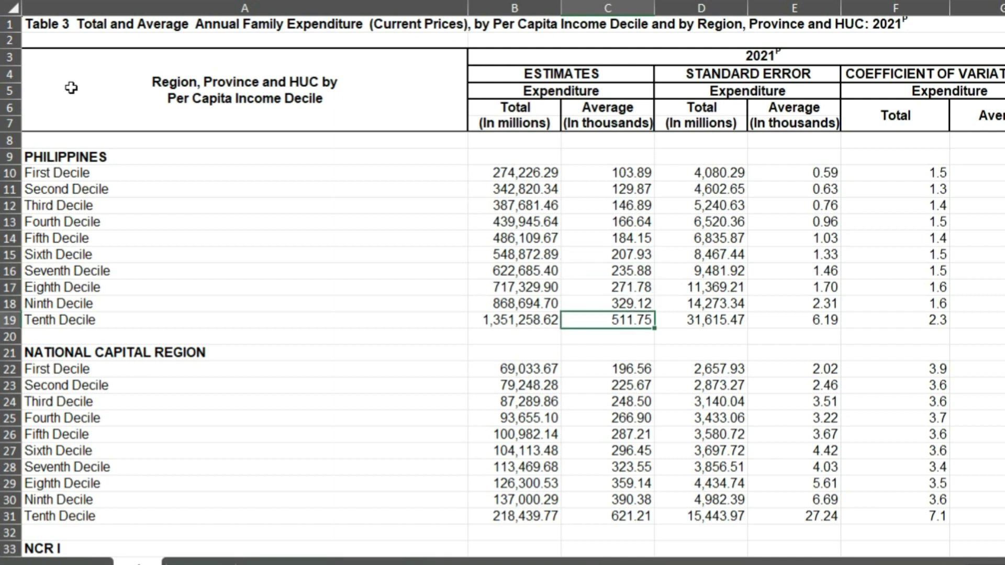
pyautogui.press('Up')
pyautogui.press('Left')
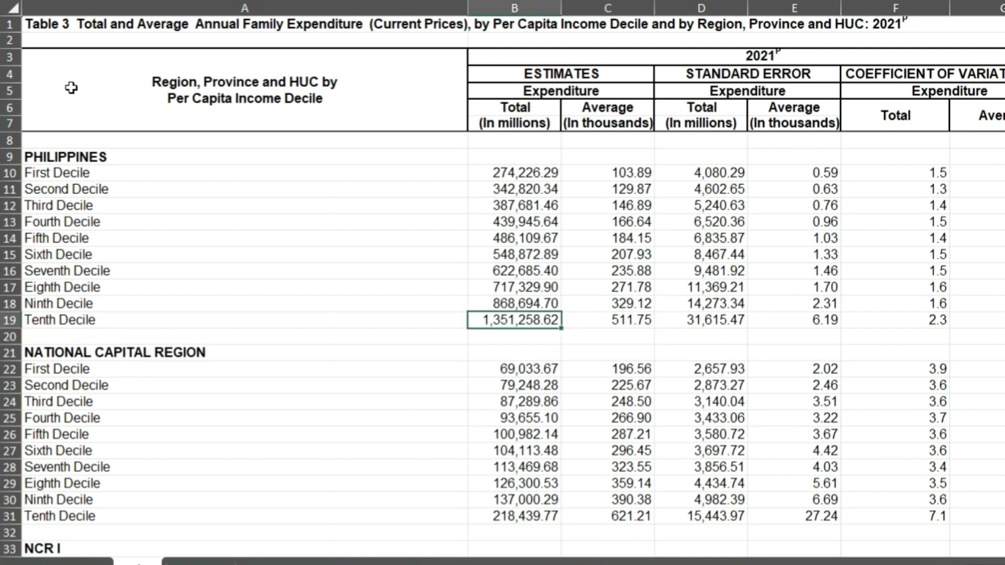
pyautogui.press('Right')
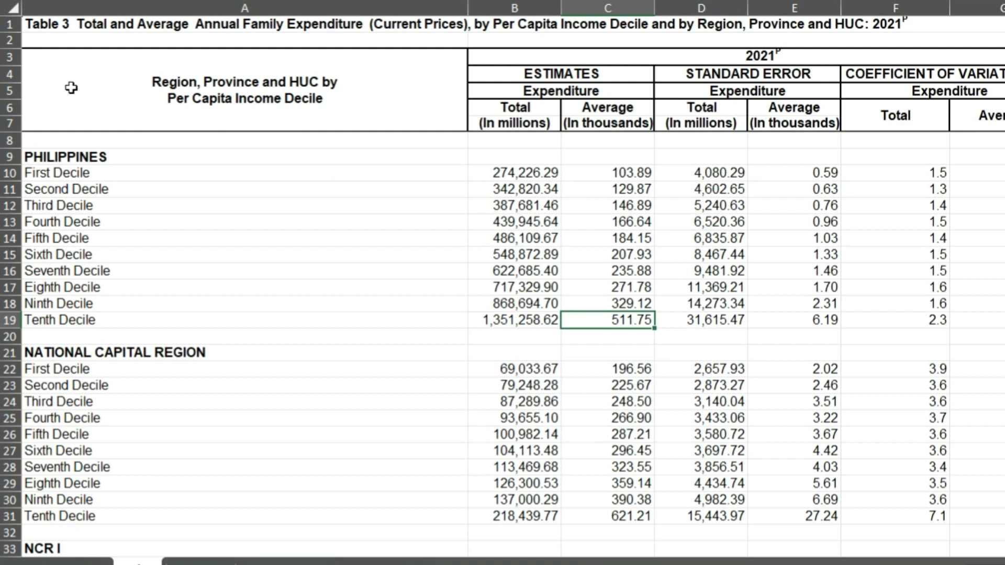
pyautogui.press('Right')
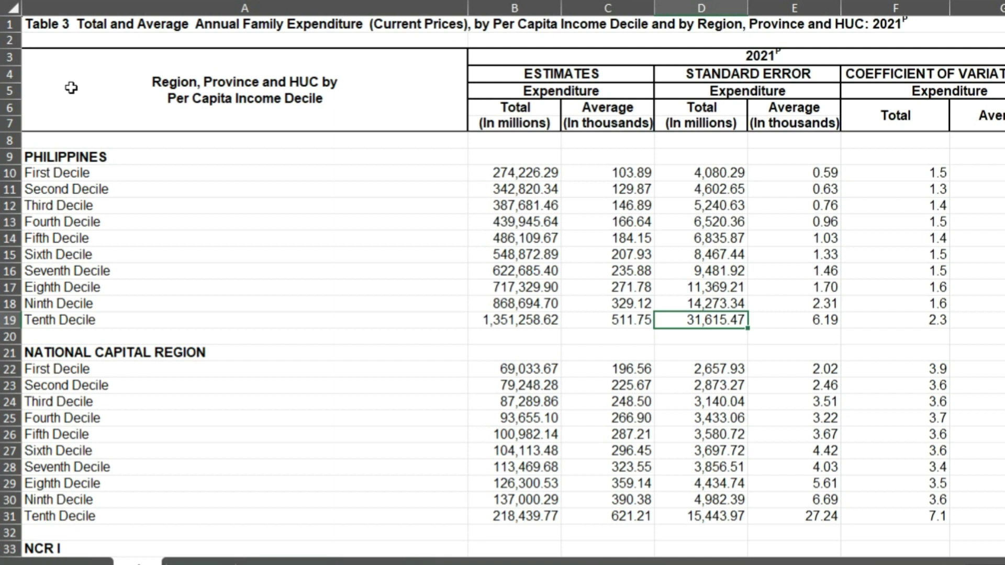
pyautogui.press('Left')
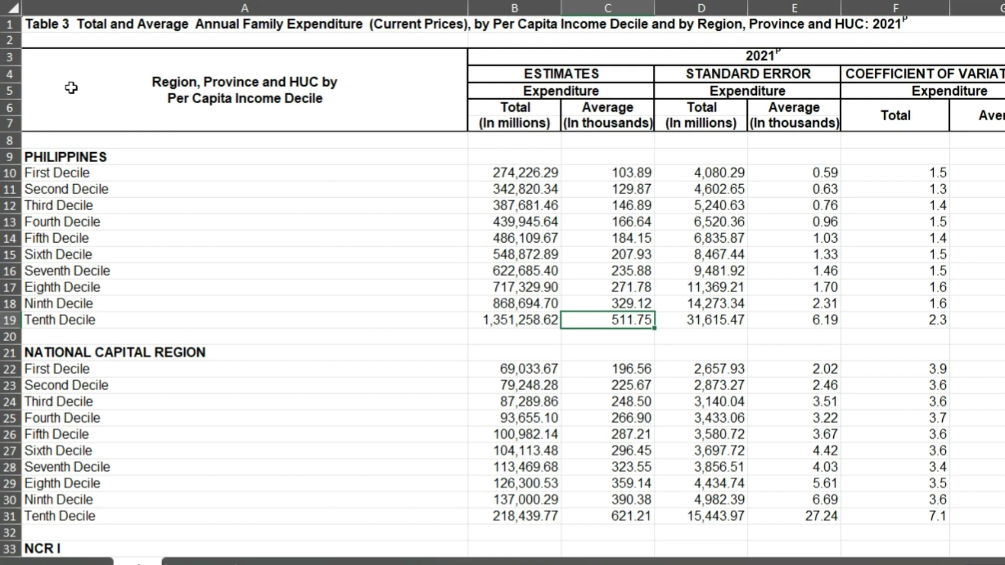
pyautogui.press('Down')
pyautogui.press('Down')
pyautogui.press('Down')
pyautogui.press('Up')
pyautogui.press('Up')
pyautogui.press('Up')
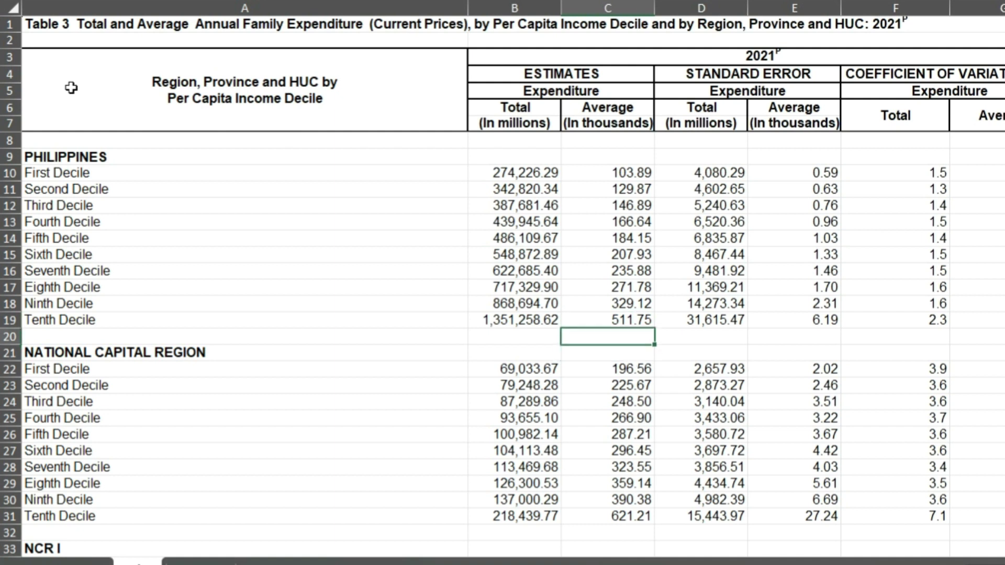
pyautogui.press('Left')
pyautogui.press('Right')
pyautogui.press('Right')
pyautogui.press('Left')
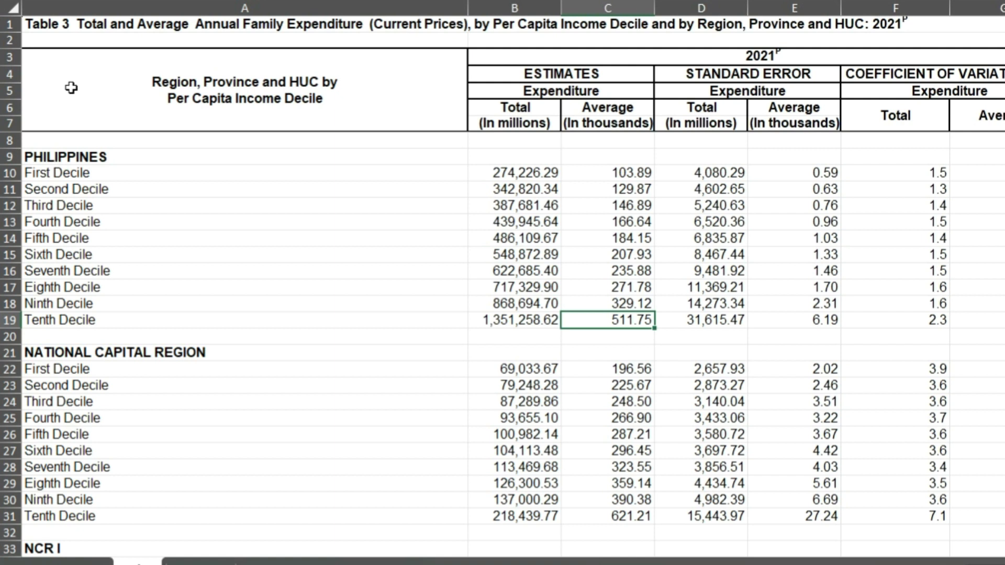
pyautogui.press('Left')
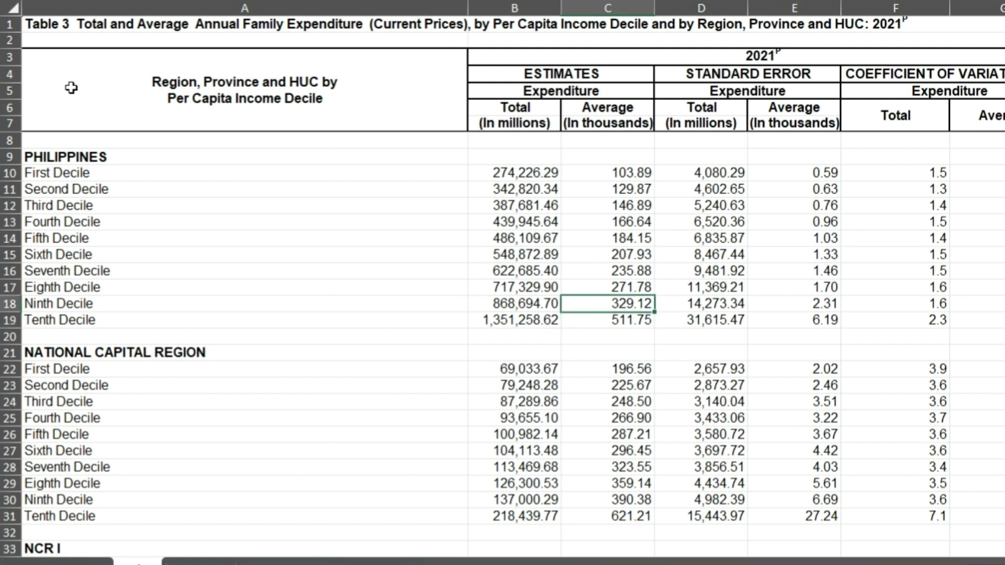
pyautogui.press('Up')
pyautogui.press('Up')
pyautogui.press('Up')
pyautogui.press('Up')
pyautogui.press('Up')
pyautogui.press('Up')
pyautogui.press('Up')
pyautogui.press('Up')
pyautogui.press('Down')
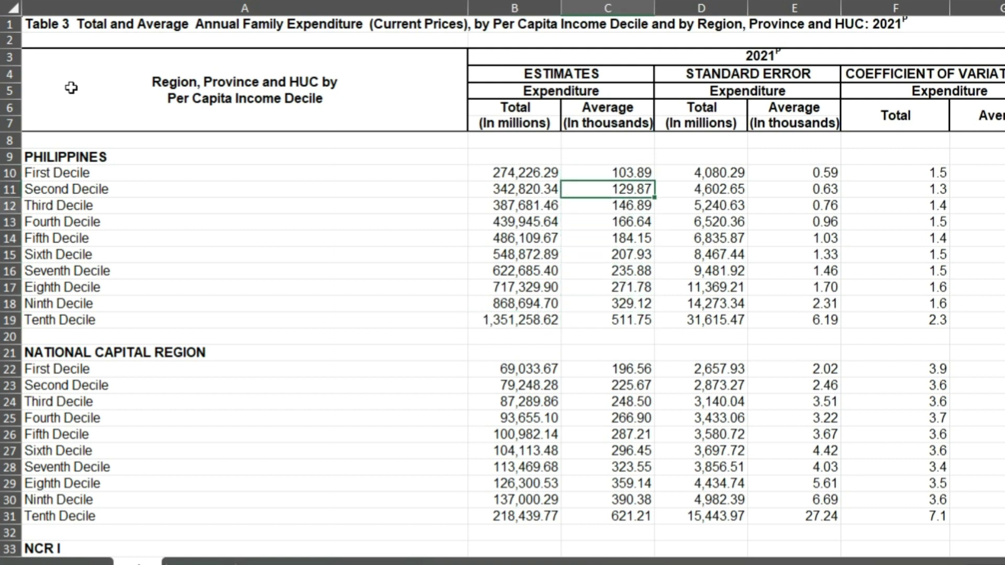
pyautogui.press('Down')
pyautogui.press('Down')
pyautogui.press('Down')
pyautogui.press('Down')
pyautogui.press('Down')
pyautogui.press('Down')
pyautogui.press('Down')
pyautogui.press('Down')
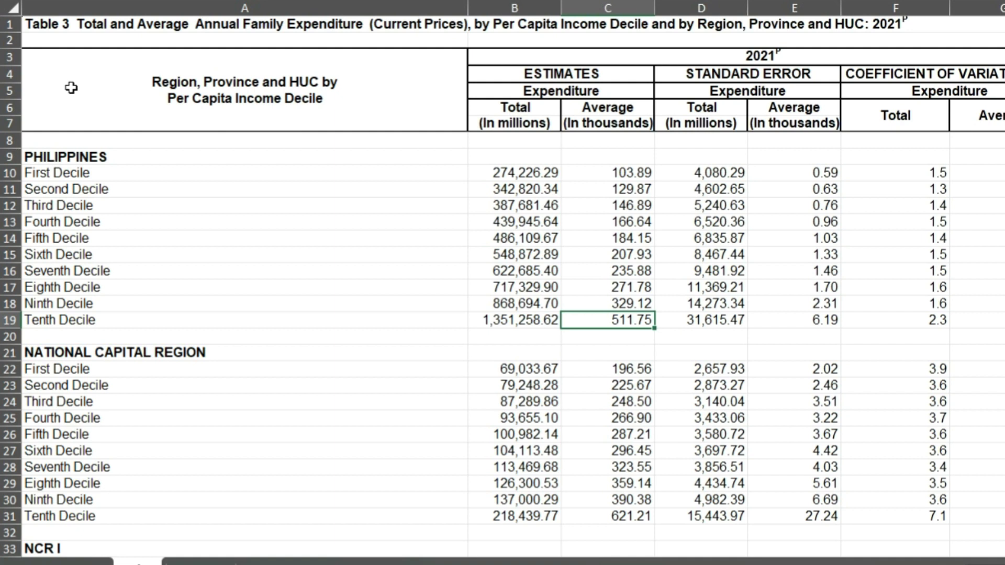
pyautogui.press('Up')
pyautogui.press('Up')
pyautogui.press('Up')
pyautogui.press('Up')
pyautogui.press('Up')
pyautogui.press('Up')
pyautogui.press('Up')
pyautogui.press('Up')
pyautogui.press('Up')
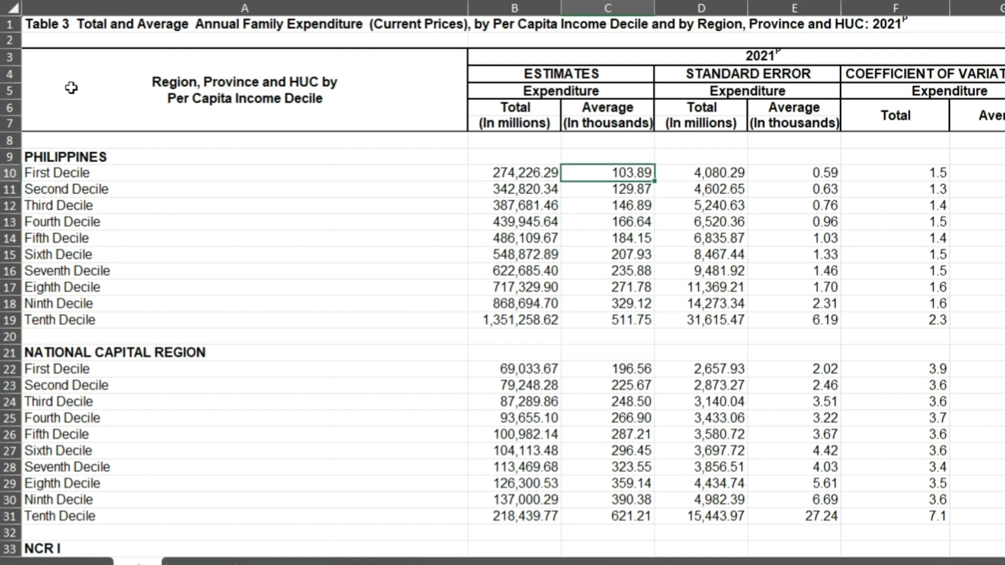
pyautogui.hotkey('shift', 'Down')
pyautogui.hotkey('shift', 'Down')
pyautogui.hotkey('shift', 'Down')
pyautogui.hotkey('shift', 'Down')
pyautogui.hotkey('shift', 'Down')
pyautogui.hotkey('shift', 'Down')
pyautogui.hotkey('shift', 'Down')
pyautogui.hotkey('shift', 'Down')
pyautogui.hotkey('shift', 'Down')
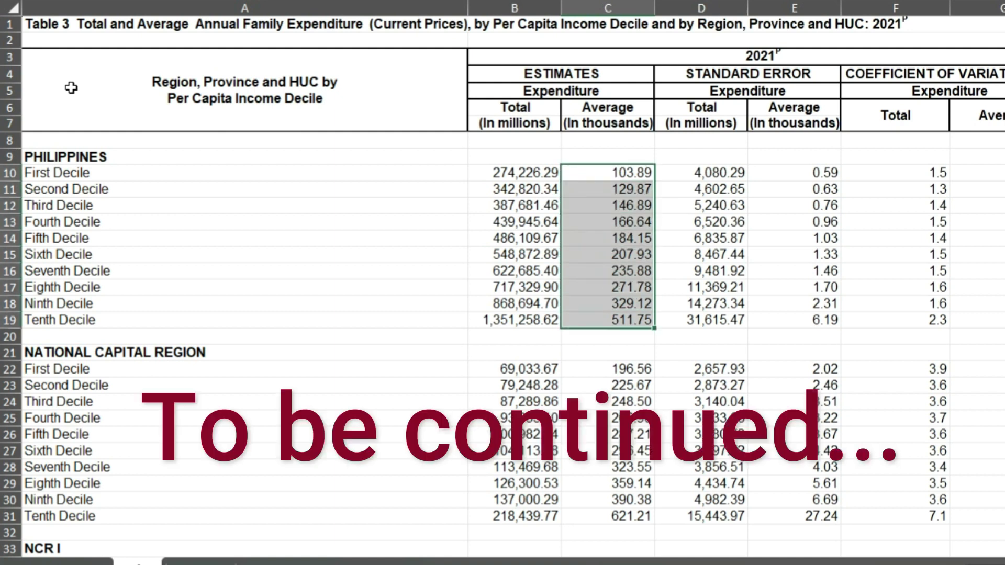
pyautogui.press('Left')
pyautogui.hotkey('shift', 'Down')
pyautogui.hotkey('shift', 'Down')
pyautogui.hotkey('shift', 'Down')
pyautogui.hotkey('shift', 'Down')
pyautogui.hotkey('shift', 'Down')
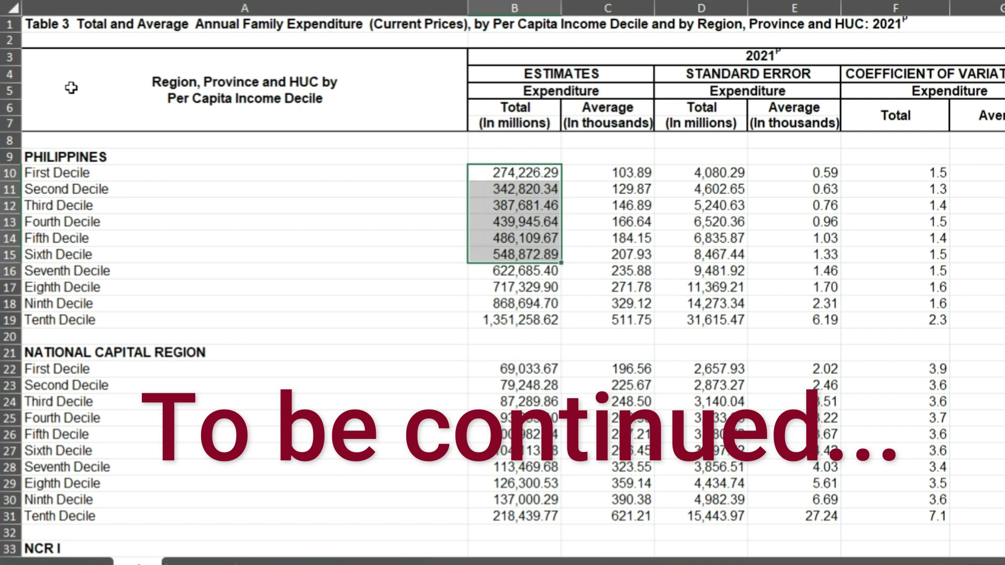
pyautogui.hotkey('shift', 'Down')
pyautogui.hotkey('shift', 'Down')
pyautogui.hotkey('shift', 'Down')
pyautogui.hotkey('shift', 'Down')
pyautogui.hotkey('shift', 'Down')
pyautogui.hotkey('shift', 'Up')
pyautogui.hotkey('shift', 'Up')
pyautogui.hotkey('shift', 'Up')
pyautogui.hotkey('shift', 'Up')
pyautogui.hotkey('shift', 'Up')
pyautogui.hotkey('shift', 'Up')
pyautogui.hotkey('shift', 'Up')
pyautogui.hotkey('shift', 'Up')
pyautogui.hotkey('shift', 'Up')
pyautogui.hotkey('shift', 'Up')
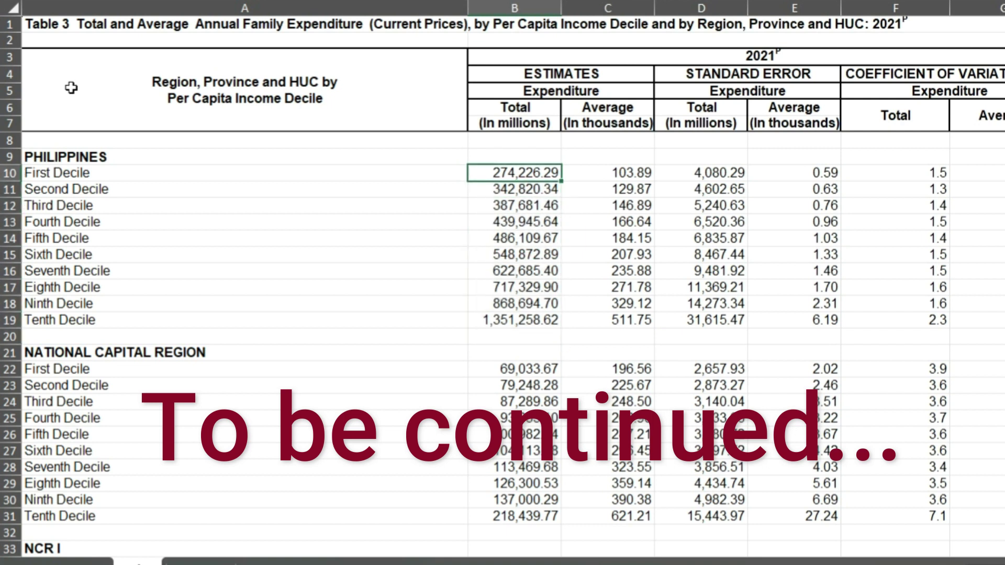
pyautogui.press('Left')
pyautogui.press('Right')
pyautogui.press('Right')
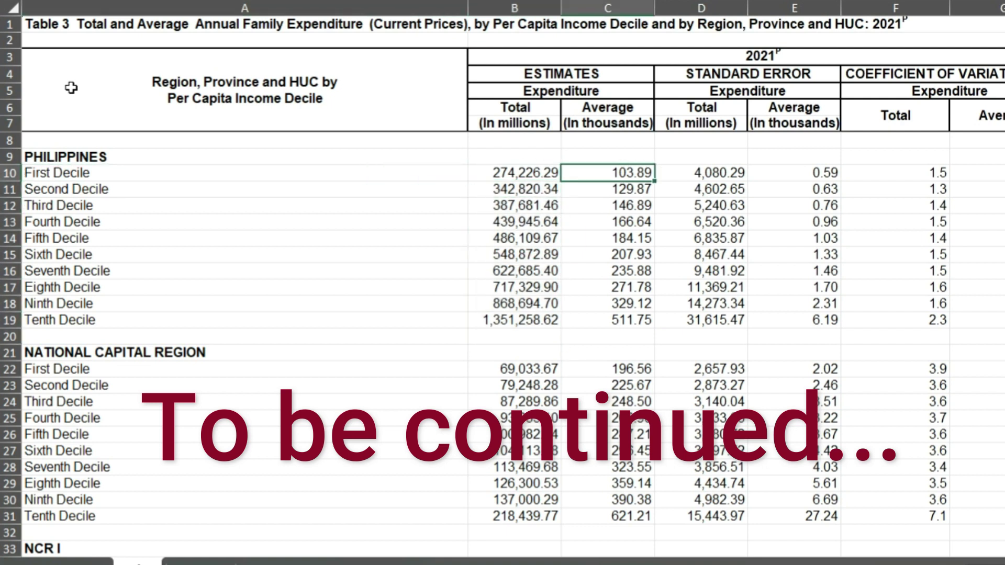
pyautogui.press('Down')
pyautogui.press('Down')
pyautogui.press('Down')
pyautogui.press('Down')
pyautogui.press('Down')
pyautogui.press('Down')
pyautogui.press('Down')
pyautogui.press('Down')
pyautogui.press('Down')
pyautogui.press('Down')
pyautogui.press('Down')
pyautogui.press('Down')
pyautogui.press('Down')
pyautogui.press('Down')
pyautogui.press('Down')
pyautogui.press('Down')
pyautogui.press('Down')
pyautogui.press('Down')
pyautogui.press('Down')
pyautogui.press('Down')
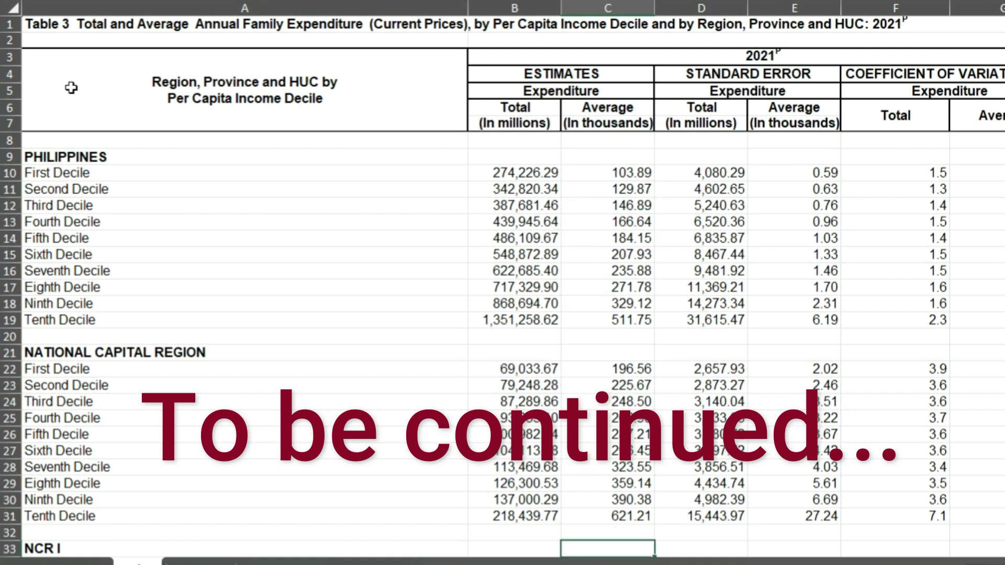
# Step: Move down Table 3 past NCR and Central Luzon to Laguna's 136.56 thousand first-decile average
pyautogui.press('Down')
pyautogui.press('Down')
pyautogui.press('Down')
pyautogui.press('Down')
pyautogui.press('Down')
pyautogui.press('Down')
pyautogui.press('Down')
pyautogui.press('Down')
pyautogui.press('Down')
pyautogui.press('Down')
pyautogui.press('Down')
pyautogui.press('Down')
pyautogui.press('Down')
pyautogui.press('Down')
pyautogui.press('Down')
pyautogui.press('Down')
pyautogui.press('Down')
pyautogui.press('Down')
pyautogui.press('Down')
pyautogui.press('Down')
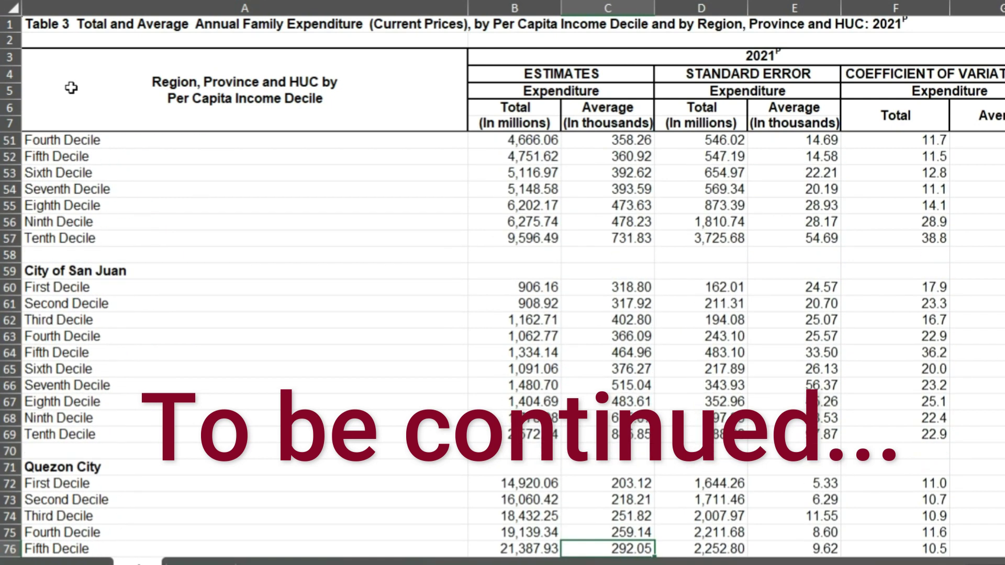
pyautogui.press('Down')
pyautogui.press('Down')
pyautogui.press('Down')
pyautogui.press('Down')
pyautogui.press('Down')
pyautogui.press('Down')
pyautogui.press('Down')
pyautogui.press('Down')
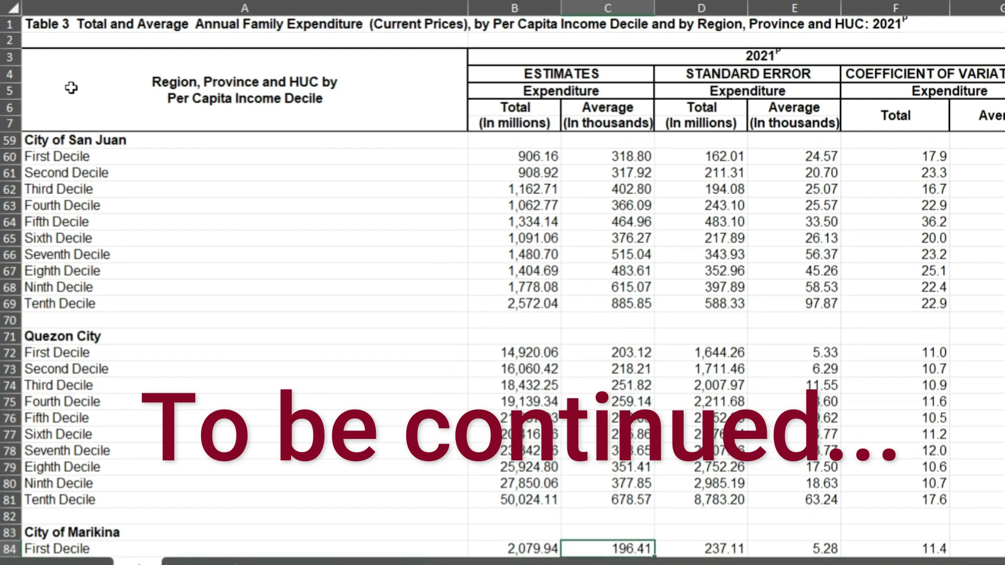
pyautogui.press('Down')
pyautogui.press('Down')
pyautogui.press('Down')
pyautogui.press('Down')
pyautogui.press('Down')
pyautogui.press('Down')
pyautogui.press('Down')
pyautogui.press('Down')
pyautogui.press('Down')
pyautogui.press('Down')
pyautogui.press('Down')
pyautogui.press('Down')
pyautogui.press('Down')
pyautogui.press('Down')
pyautogui.press('Down')
pyautogui.press('Down')
pyautogui.press('Down')
pyautogui.press('Down')
pyautogui.press('Down')
pyautogui.press('Down')
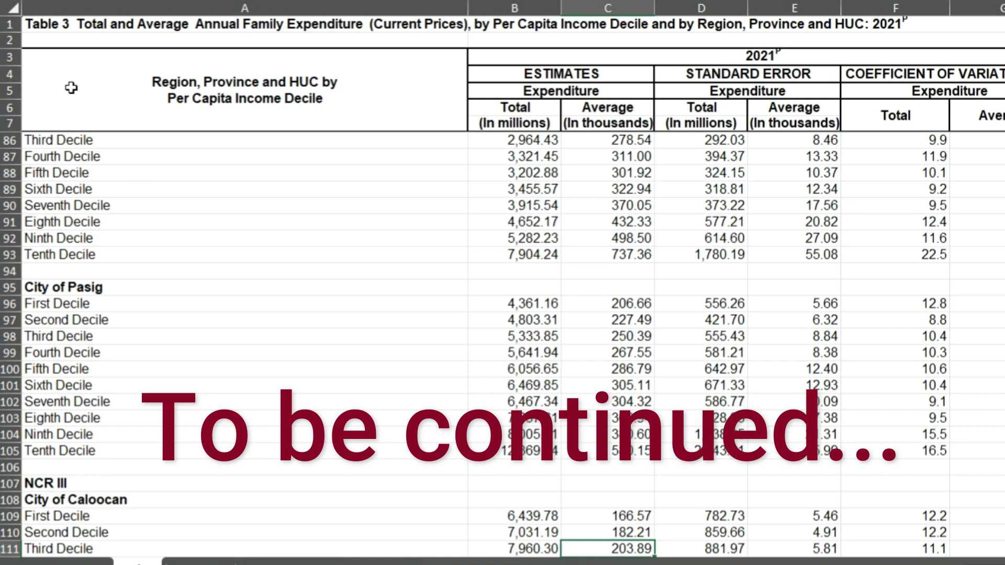
pyautogui.press('Down')
pyautogui.press('Down')
pyautogui.press('Down')
pyautogui.press('Down')
pyautogui.press('Down')
pyautogui.press('Down')
pyautogui.press('Down')
pyautogui.press('Down')
pyautogui.press('Down')
pyautogui.press('Down')
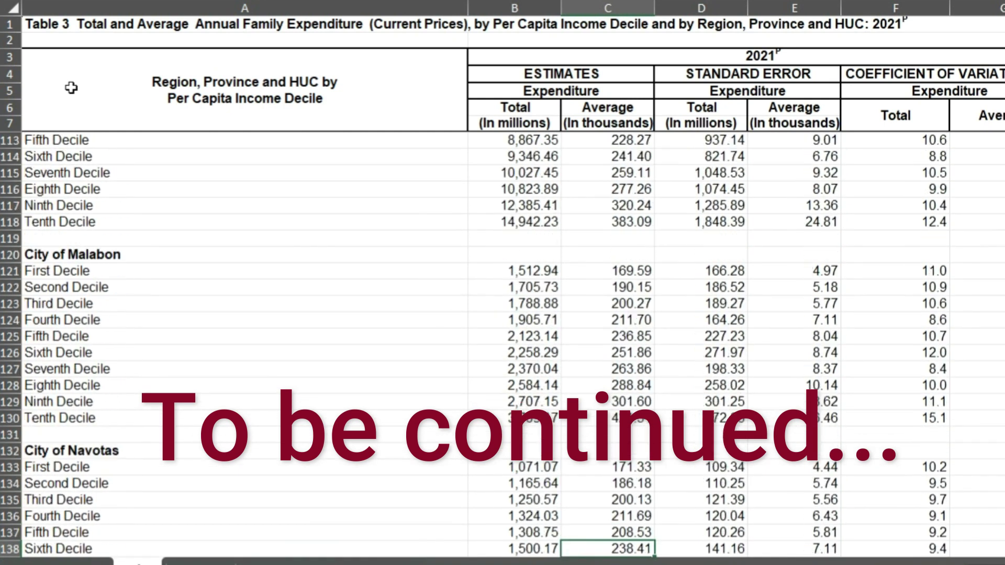
pyautogui.press('Down')
pyautogui.press('Down')
pyautogui.press('Down')
pyautogui.press('Down')
pyautogui.press('Down')
pyautogui.press('Down')
pyautogui.press('Down')
pyautogui.press('Down')
pyautogui.press('Down')
pyautogui.press('Down')
pyautogui.press('Down')
pyautogui.press('Down')
pyautogui.press('Down')
pyautogui.press('Down')
pyautogui.press('Down')
pyautogui.press('Down')
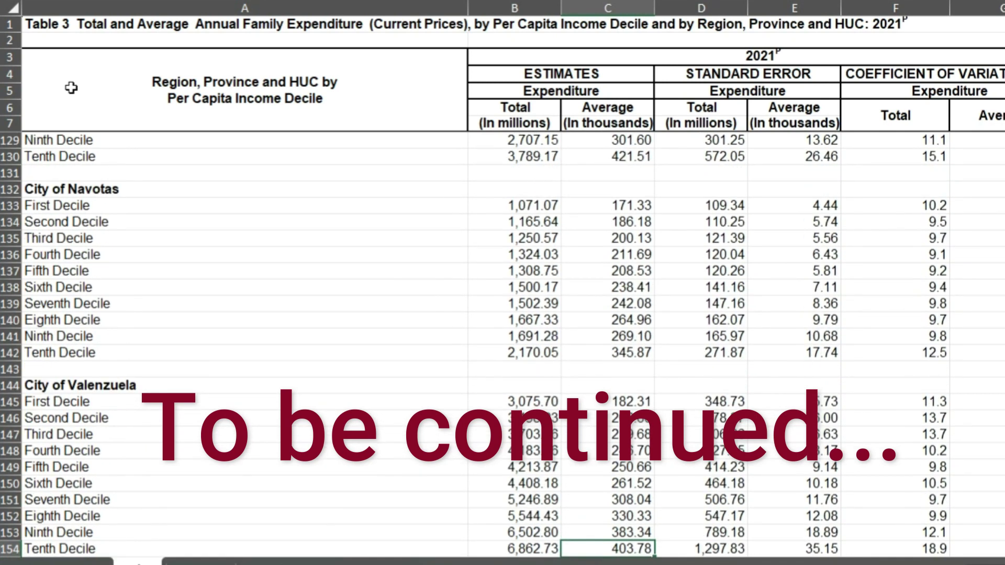
pyautogui.press('Down')
pyautogui.press('Down')
pyautogui.press('Down')
pyautogui.press('Down')
pyautogui.press('Down')
pyautogui.press('Down')
pyautogui.press('Down')
pyautogui.press('Down')
pyautogui.press('Down')
pyautogui.press('Down')
pyautogui.press('Down')
pyautogui.press('Down')
pyautogui.press('Down')
pyautogui.press('Down')
pyautogui.press('Down')
pyautogui.press('Down')
pyautogui.press('Down')
pyautogui.press('Down')
pyautogui.press('Down')
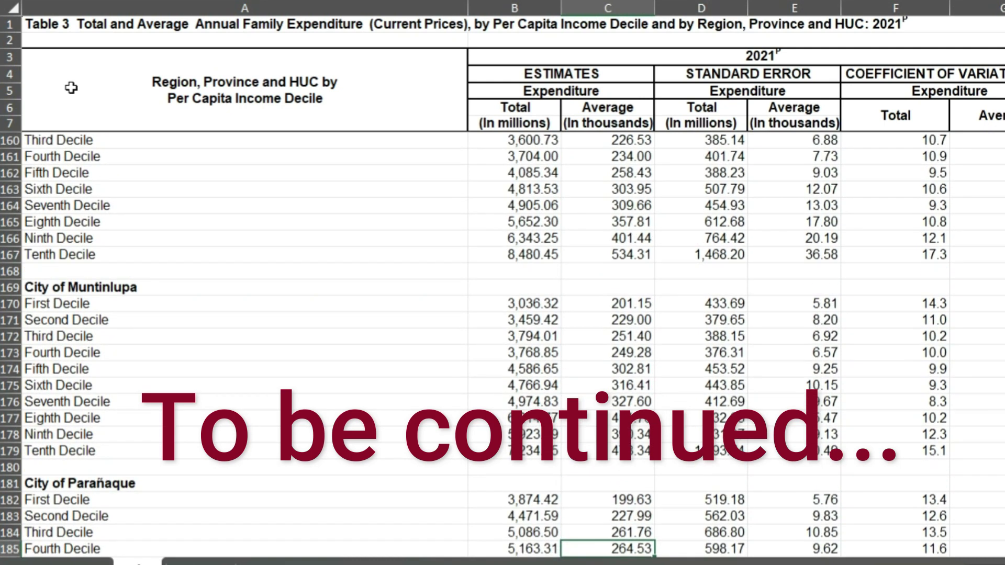
pyautogui.press('Down')
pyautogui.press('Down')
pyautogui.press('Down')
pyautogui.press('Down')
pyautogui.press('Down')
pyautogui.press('Down')
pyautogui.press('Down')
pyautogui.press('Down')
pyautogui.press('Down')
pyautogui.press('Down')
pyautogui.press('Down')
pyautogui.press('Down')
pyautogui.press('Down')
pyautogui.press('Down')
pyautogui.press('Down')
pyautogui.press('Down')
pyautogui.press('Down')
pyautogui.press('Down')
pyautogui.press('Down')
pyautogui.press('Down')
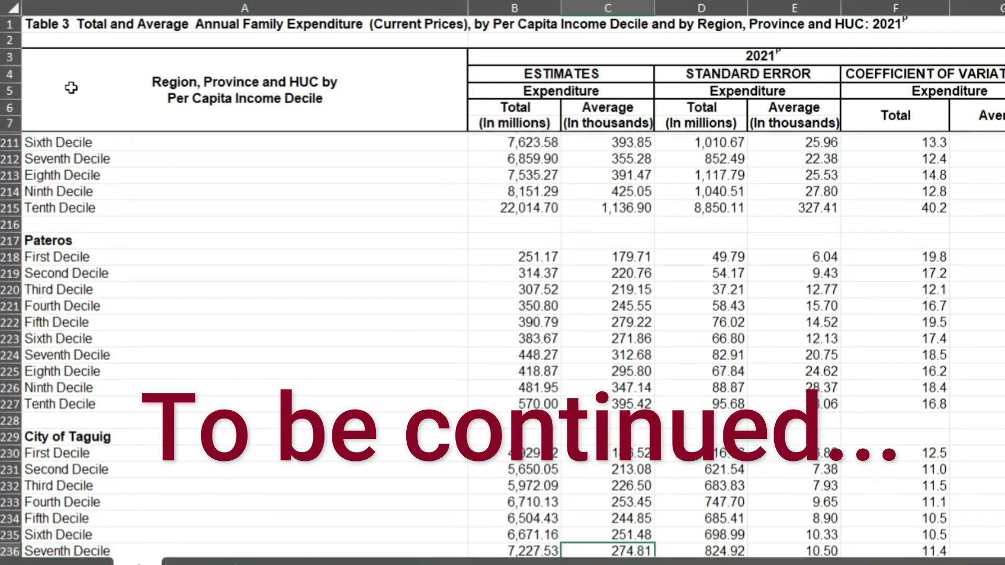
pyautogui.press('Down')
pyautogui.press('Down')
pyautogui.press('Down')
pyautogui.press('Down')
pyautogui.press('Down')
pyautogui.press('Down')
pyautogui.press('Down')
pyautogui.press('Down')
pyautogui.press('Down')
pyautogui.press('Down')
pyautogui.press('Down')
pyautogui.press('Down')
pyautogui.press('Down')
pyautogui.press('Down')
pyautogui.press('Down')
pyautogui.press('Down')
pyautogui.press('Down')
pyautogui.press('Down')
pyautogui.press('Down')
pyautogui.press('Down')
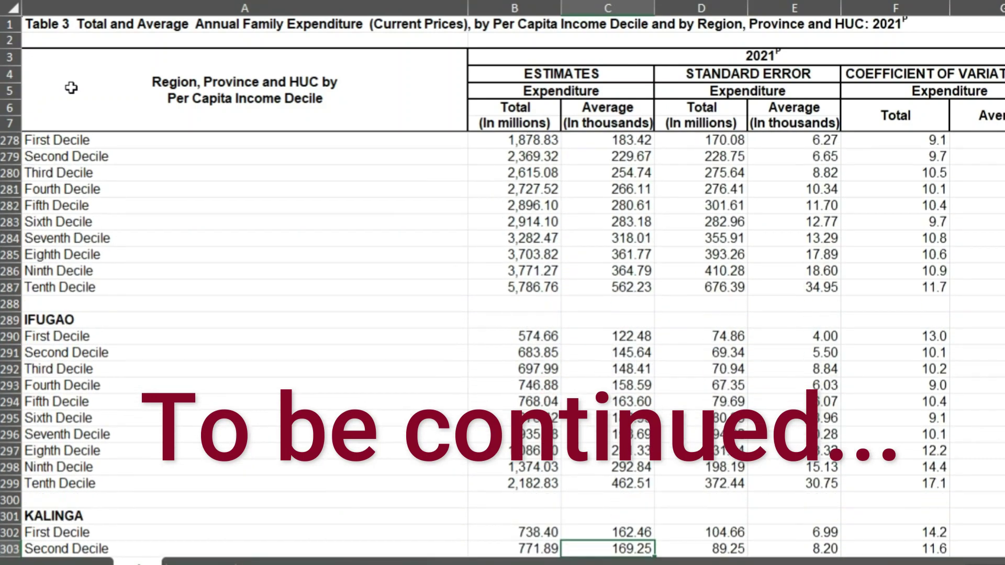
pyautogui.press('Down')
pyautogui.press('Down')
pyautogui.press('Down')
pyautogui.press('Down')
pyautogui.press('Down')
pyautogui.press('Down')
pyautogui.press('Down')
pyautogui.press('Down')
pyautogui.press('Down')
pyautogui.press('Down')
pyautogui.press('Down')
pyautogui.press('Down')
pyautogui.press('Down')
pyautogui.press('Down')
pyautogui.press('Down')
pyautogui.press('Down')
pyautogui.press('Down')
pyautogui.press('Down')
pyautogui.press('Down')
pyautogui.press('Down')
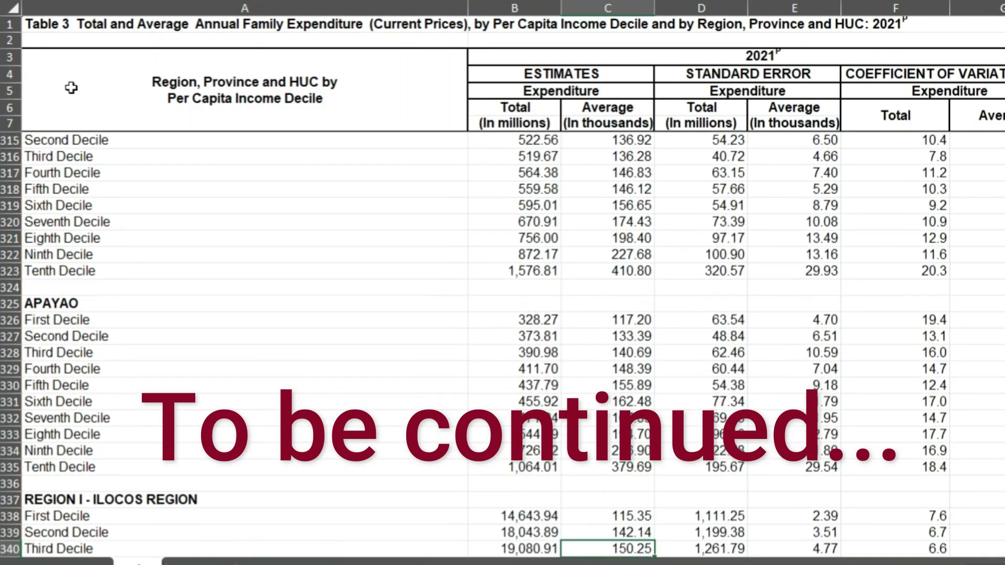
pyautogui.press('Down')
pyautogui.press('Down')
pyautogui.press('Down')
pyautogui.press('Down')
pyautogui.press('Down')
pyautogui.press('Down')
pyautogui.press('Down')
pyautogui.press('Down')
pyautogui.press('Down')
pyautogui.press('Down')
pyautogui.press('Down')
pyautogui.press('Down')
pyautogui.press('Down')
pyautogui.press('Down')
pyautogui.press('Down')
pyautogui.press('Down')
pyautogui.press('Down')
pyautogui.press('Down')
pyautogui.press('Down')
pyautogui.press('Down')
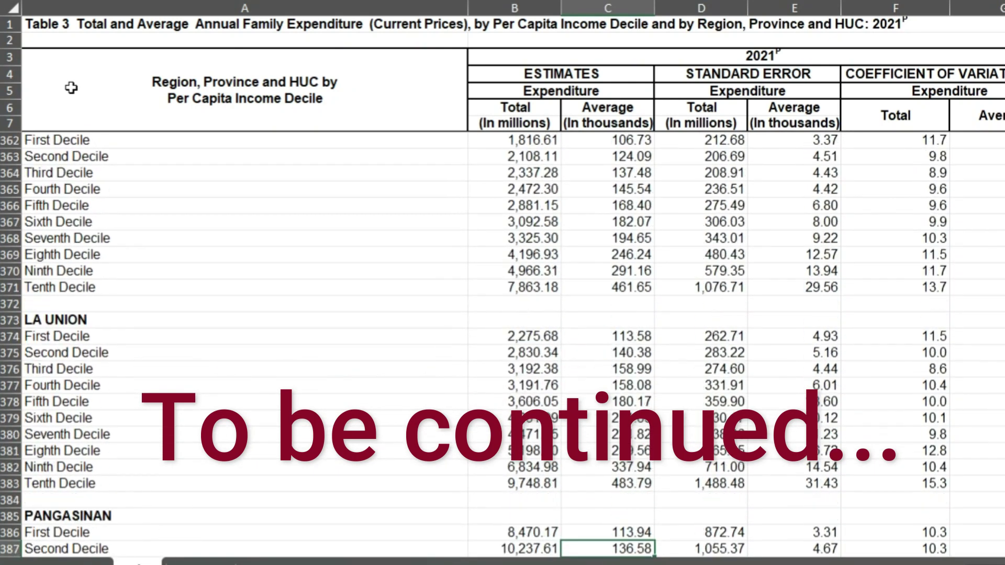
pyautogui.press('Down')
pyautogui.press('Down')
pyautogui.press('Down')
pyautogui.press('Down')
pyautogui.press('Down')
pyautogui.press('Down')
pyautogui.press('Down')
pyautogui.press('Down')
pyautogui.press('Down')
pyautogui.press('Down')
pyautogui.press('Down')
pyautogui.press('Down')
pyautogui.press('Down')
pyautogui.press('Down')
pyautogui.press('Down')
pyautogui.press('Down')
pyautogui.press('Down')
pyautogui.press('Down')
pyautogui.press('Down')
pyautogui.press('Down')
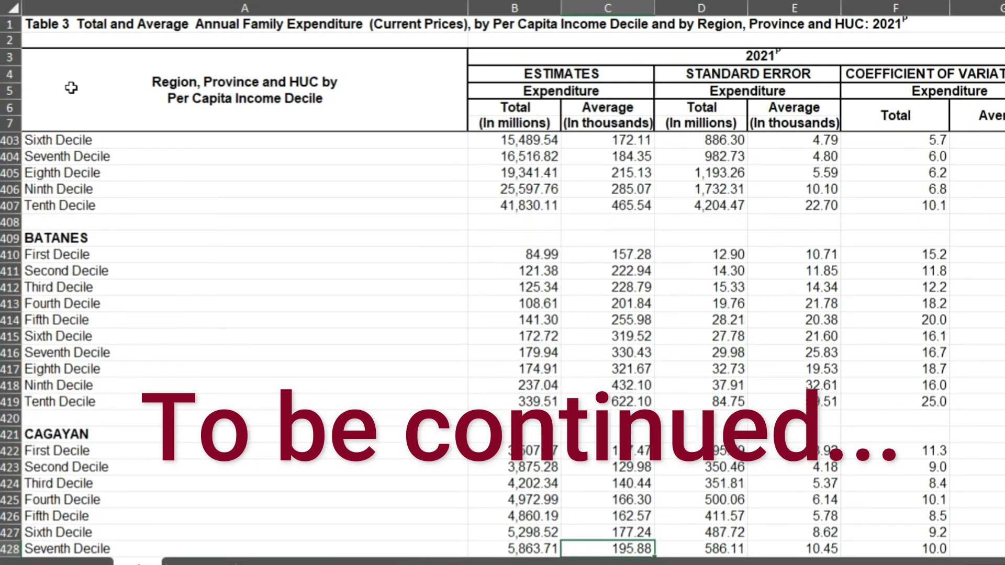
pyautogui.press('Down')
pyautogui.press('Down')
pyautogui.press('Down')
pyautogui.press('Down')
pyautogui.press('Down')
pyautogui.press('Down')
pyautogui.press('Down')
pyautogui.press('Down')
pyautogui.press('Down')
pyautogui.press('Down')
pyautogui.press('Down')
pyautogui.press('Down')
pyautogui.press('Down')
pyautogui.press('Down')
pyautogui.press('Down')
pyautogui.press('Down')
pyautogui.press('Down')
pyautogui.press('Down')
pyautogui.press('Down')
pyautogui.press('Down')
pyautogui.press('Down')
pyautogui.press('Down')
pyautogui.press('Down')
pyautogui.press('Down')
pyautogui.press('Down')
pyautogui.press('Down')
pyautogui.press('Down')
pyautogui.press('Down')
pyautogui.press('Down')
pyautogui.press('Down')
pyautogui.press('Down')
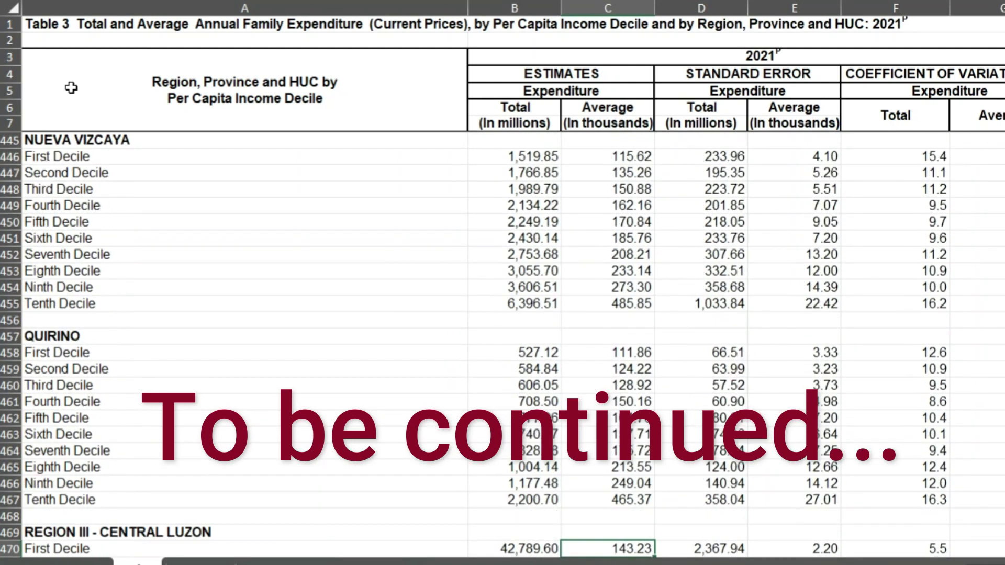
pyautogui.press('Down')
pyautogui.press('Down')
pyautogui.press('Down')
pyautogui.press('Down')
pyautogui.press('Down')
pyautogui.press('Down')
pyautogui.press('Down')
pyautogui.press('Down')
pyautogui.press('Down')
pyautogui.press('Down')
pyautogui.press('Down')
pyautogui.press('Down')
pyautogui.press('Down')
pyautogui.press('Down')
pyautogui.press('Down')
pyautogui.press('Down')
pyautogui.press('Down')
pyautogui.press('Down')
pyautogui.press('Down')
pyautogui.press('Down')
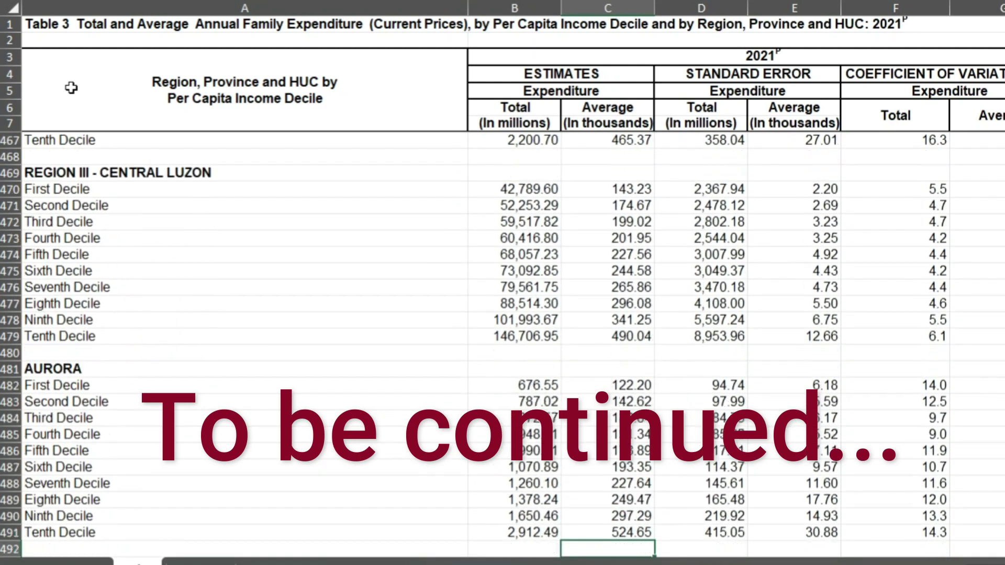
pyautogui.press('Down')
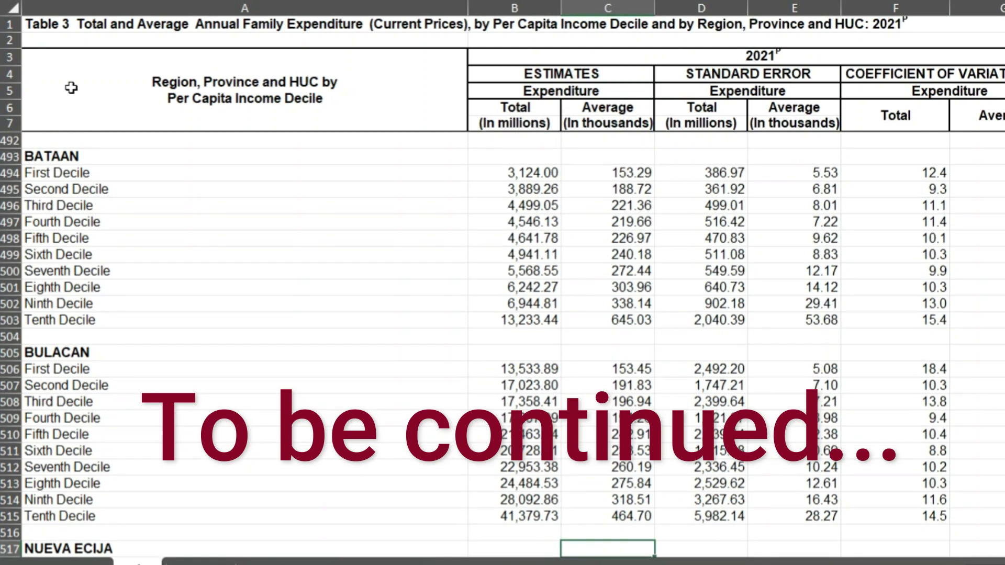
pyautogui.press('Down')
pyautogui.press('Down')
pyautogui.press('Down')
pyautogui.press('Down')
pyautogui.press('Down')
pyautogui.press('Down')
pyautogui.press('Down')
pyautogui.press('Down')
pyautogui.press('Down')
pyautogui.press('Down')
pyautogui.press('Down')
pyautogui.press('Down')
pyautogui.press('Down')
pyautogui.press('Down')
pyautogui.press('Down')
pyautogui.press('Down')
pyautogui.press('Down')
pyautogui.press('Down')
pyautogui.press('Down')
pyautogui.press('Down')
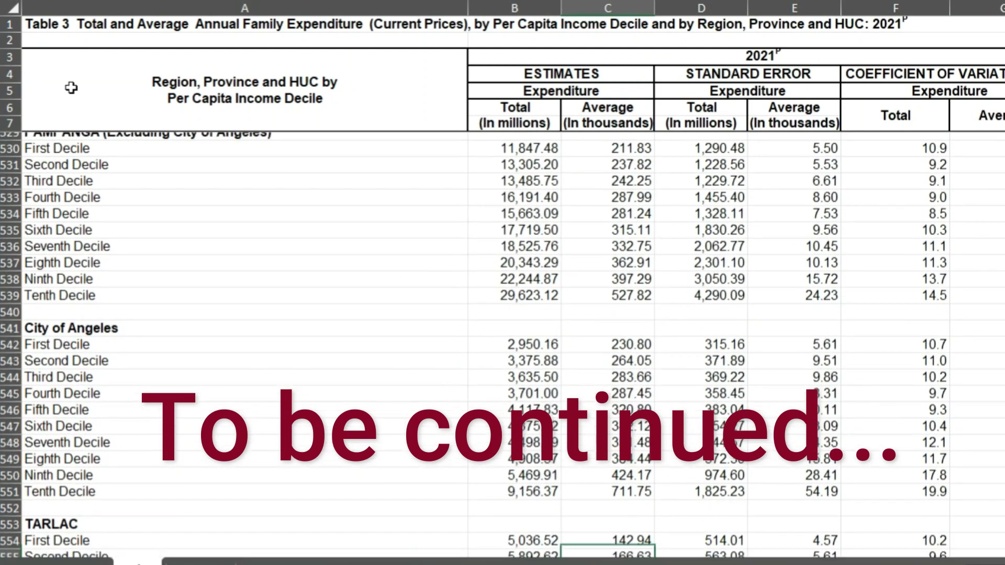
pyautogui.press('Down')
pyautogui.press('Down')
pyautogui.press('Down')
pyautogui.press('Down')
pyautogui.press('Down')
pyautogui.press('Down')
pyautogui.press('Down')
pyautogui.press('Down')
pyautogui.press('Down')
pyautogui.press('Down')
pyautogui.press('Down')
pyautogui.press('Down')
pyautogui.press('Down')
pyautogui.press('Down')
pyautogui.press('Down')
pyautogui.press('Down')
pyautogui.press('Down')
pyautogui.press('Down')
pyautogui.press('Down')
pyautogui.press('Down')
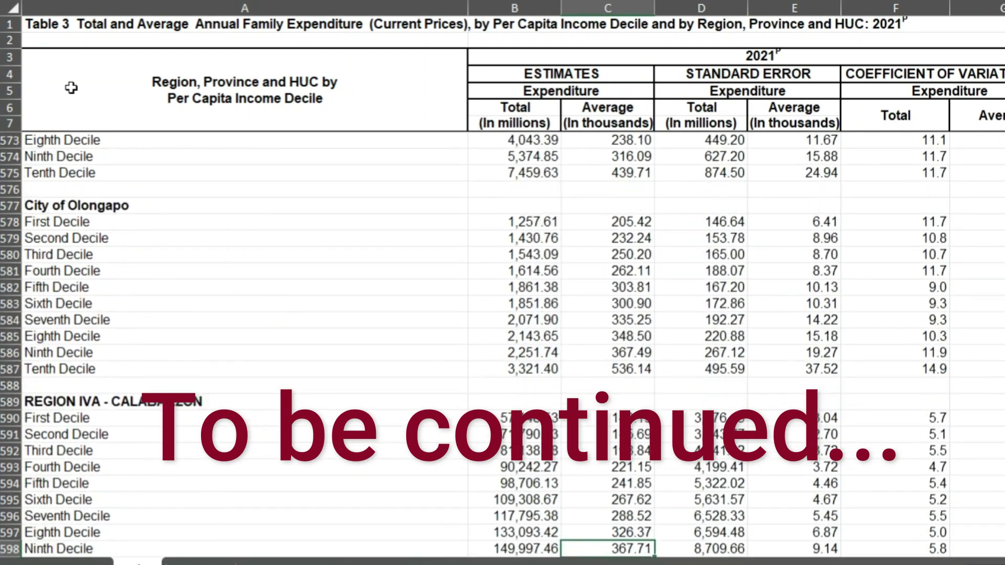
pyautogui.press('Up')
pyautogui.press('Up')
pyautogui.press('Up')
pyautogui.press('Up')
pyautogui.press('Up')
pyautogui.press('Up')
pyautogui.press('Up')
pyautogui.press('Up')
pyautogui.press('Up')
pyautogui.press('Up')
pyautogui.press('Up')
pyautogui.press('Up')
pyautogui.press('Up')
pyautogui.press('Up')
pyautogui.press('Up')
pyautogui.press('Up')
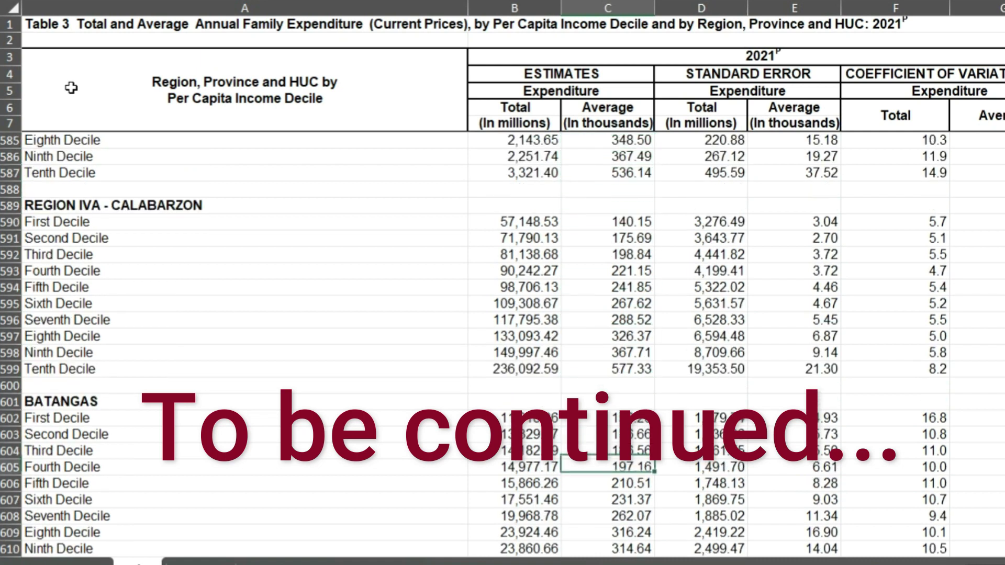
pyautogui.press('Down')
pyautogui.press('Down')
pyautogui.press('Down')
pyautogui.press('Down')
pyautogui.press('Down')
pyautogui.press('Down')
pyautogui.press('Down')
pyautogui.press('Down')
pyautogui.press('Down')
pyautogui.press('Down')
pyautogui.press('Down')
pyautogui.press('Down')
pyautogui.press('Down')
pyautogui.press('Down')
pyautogui.press('Down')
pyautogui.press('Down')
pyautogui.press('Down')
pyautogui.press('Down')
pyautogui.press('Down')
pyautogui.press('Down')
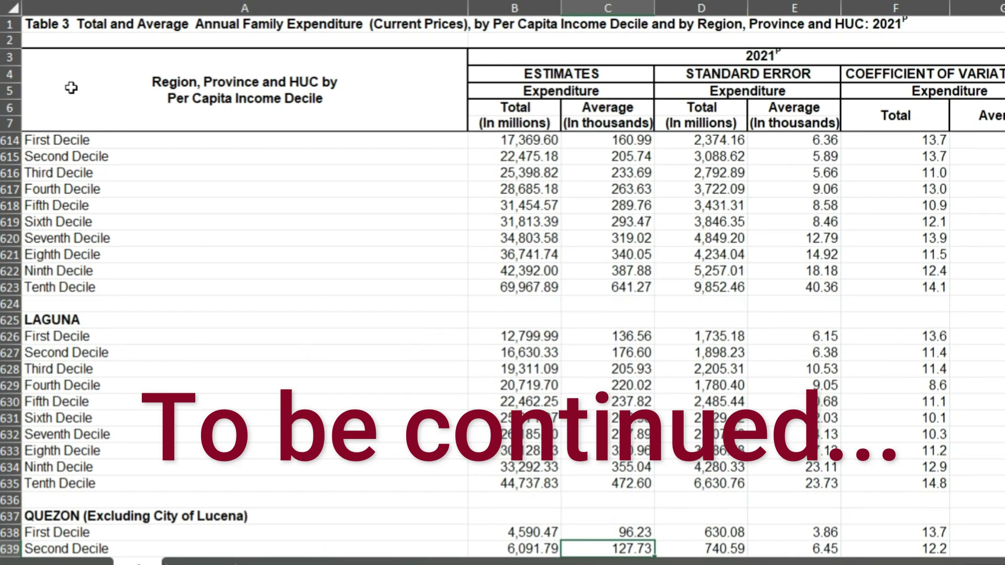
pyautogui.press('Down')
pyautogui.press('Down')
# Step: Move through Laguna's First Decile row and settle on its average expenditure, 136.56
pyautogui.press('Up')
pyautogui.press('Up')
pyautogui.press('Up')
pyautogui.press('Up')
pyautogui.press('Up')
pyautogui.press('Up')
pyautogui.press('Up')
pyautogui.press('Up')
pyautogui.press('Up')
pyautogui.press('Up')
pyautogui.press('Up')
pyautogui.press('Up')
pyautogui.press('Up')
pyautogui.press('Up')
pyautogui.press('Up')
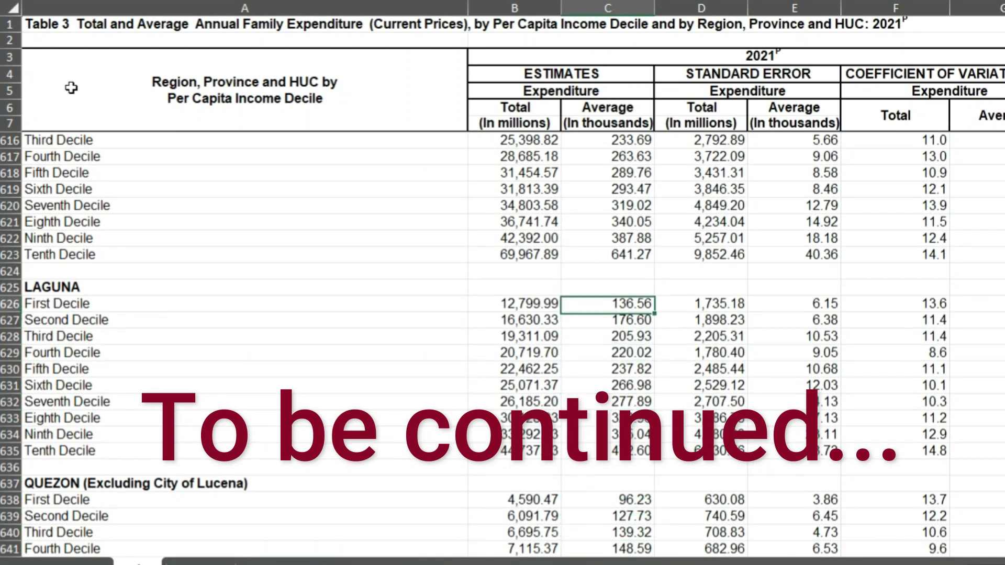
pyautogui.press('Left')
pyautogui.press('Left')
pyautogui.press('Right')
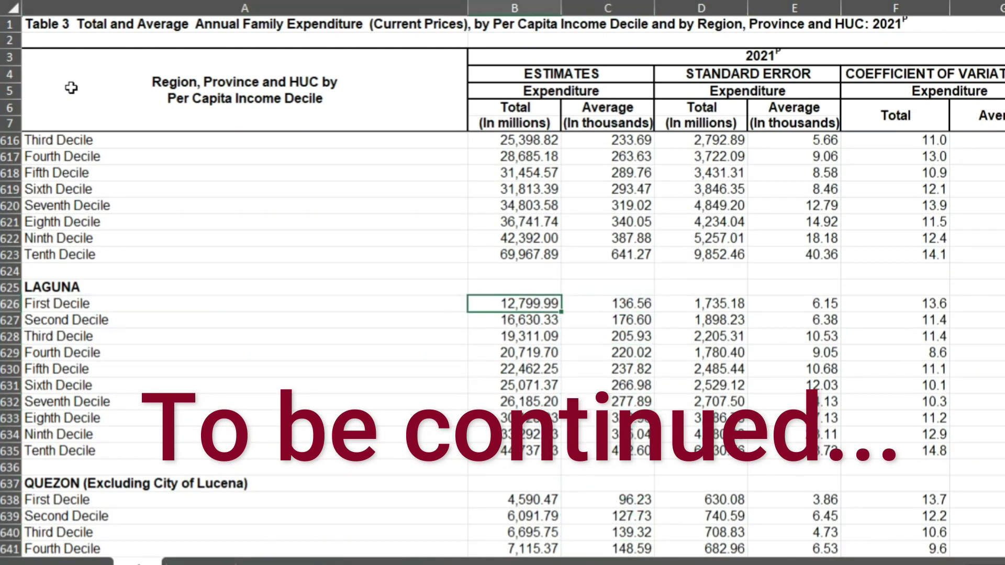
pyautogui.press('Right')
pyautogui.press('Left')
pyautogui.press('Right')
pyautogui.press('Left')
pyautogui.press('Left')
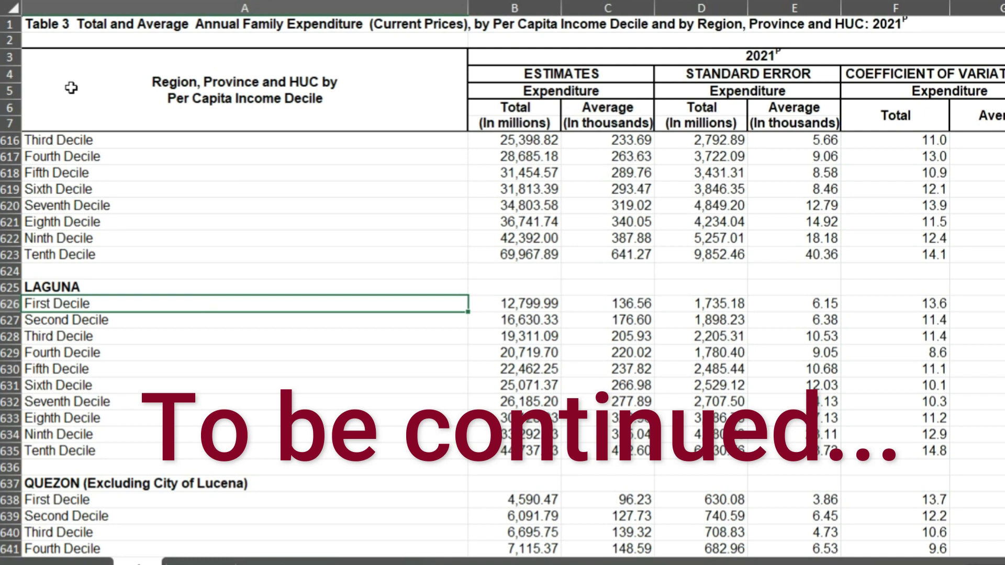
pyautogui.press('Right')
pyautogui.press('Right')
pyautogui.press('Left')
pyautogui.press('Left')
pyautogui.hotkey('shift', 'Right')
pyautogui.hotkey('shift', 'Right')
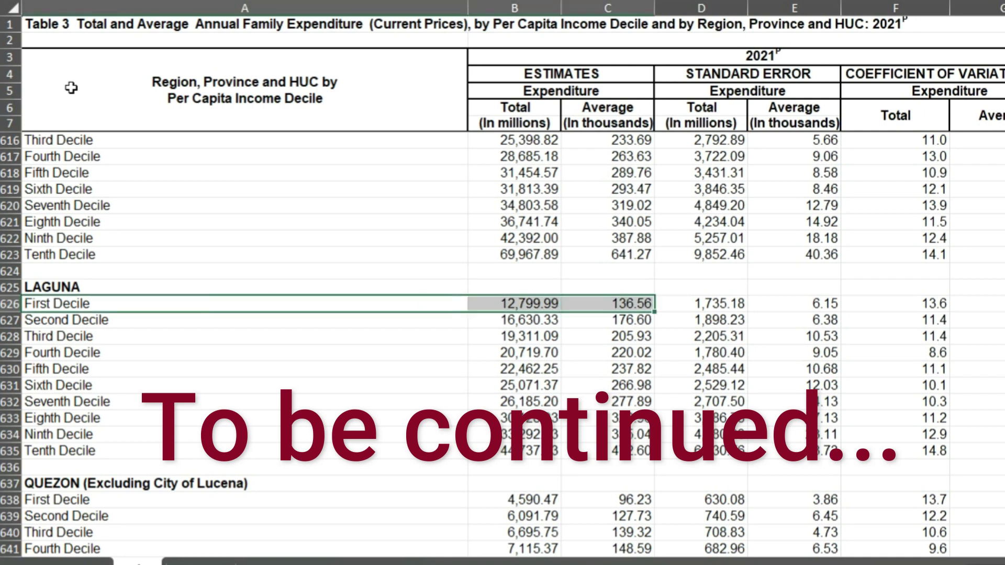
pyautogui.hotkey('shift', 'Down')
pyautogui.hotkey('shift', 'Down')
pyautogui.hotkey('shift', 'Down')
pyautogui.hotkey('shift', 'Down')
pyautogui.hotkey('shift', 'Down')
pyautogui.hotkey('shift', 'Down')
pyautogui.hotkey('shift', 'Down')
pyautogui.hotkey('shift', 'Down')
pyautogui.hotkey('shift', 'Down')
pyautogui.hotkey('shift', 'Down')
pyautogui.hotkey('shift', 'Down')
pyautogui.hotkey('shift', 'Up')
pyautogui.hotkey('shift', 'Right')
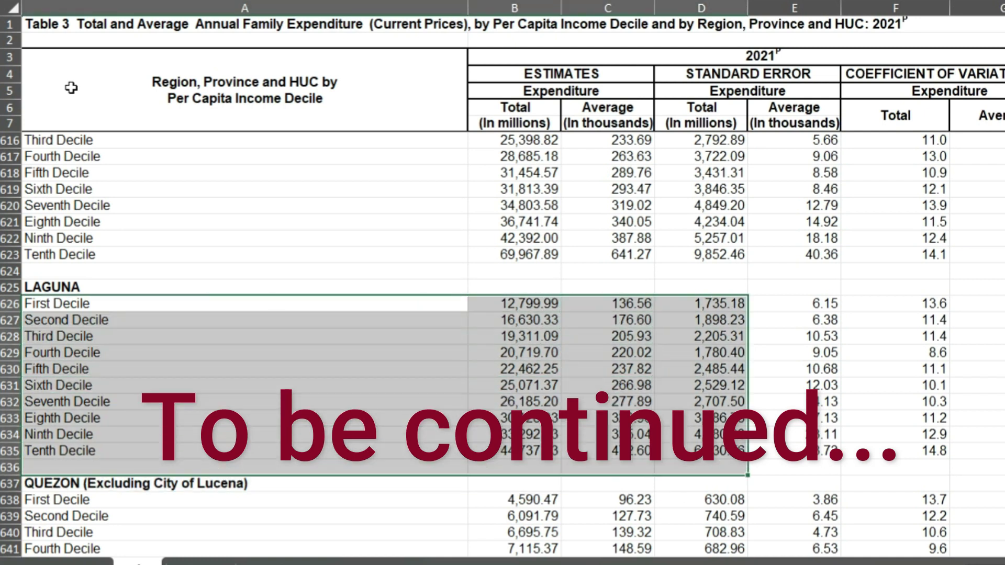
pyautogui.press('Left')
pyautogui.press('Right')
pyautogui.press('Right')
pyautogui.press('Left')
pyautogui.press('Right')
pyautogui.press('Left')
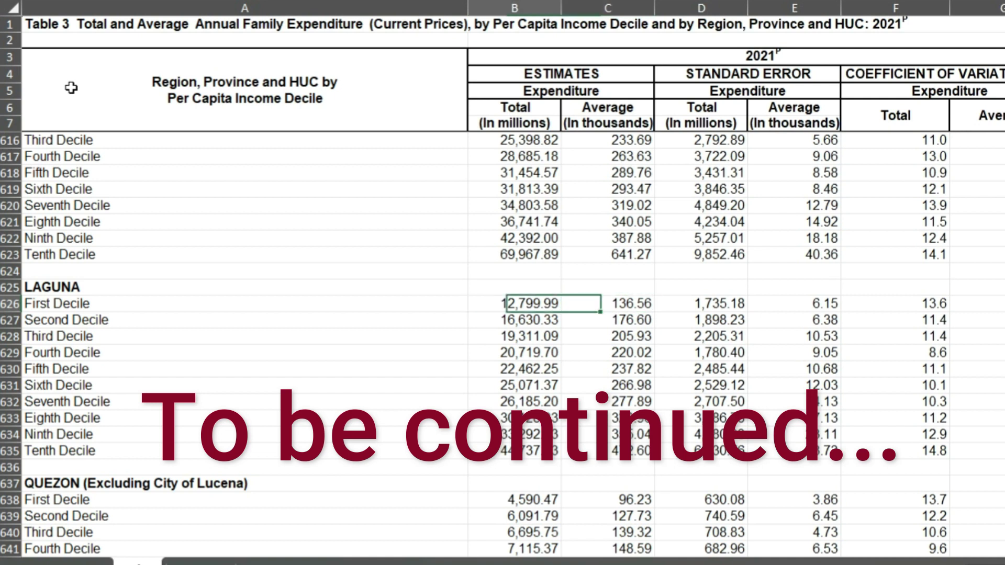
pyautogui.press('Right')
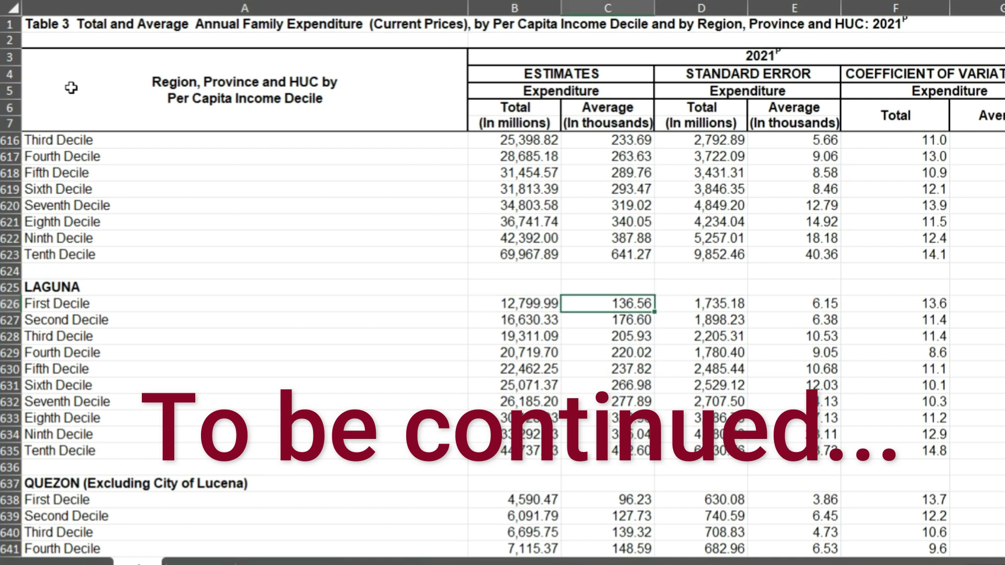
pyautogui.press('Left')
pyautogui.press('Right')
# Step: Select Laguna's decile average expenditures C626:C635, then switch back to the Book1 market-size workbook
pyautogui.hotkey('shift', 'Down')
pyautogui.press('Up')
pyautogui.press('Down')
pyautogui.hotkey('shift', 'Down')
pyautogui.hotkey('shift', 'Down')
pyautogui.hotkey('shift', 'Down')
pyautogui.hotkey('shift', 'Down')
pyautogui.hotkey('shift', 'Down')
pyautogui.hotkey('shift', 'Down')
pyautogui.hotkey('shift', 'Down')
pyautogui.hotkey('shift', 'Down')
pyautogui.hotkey('shift', 'Down')
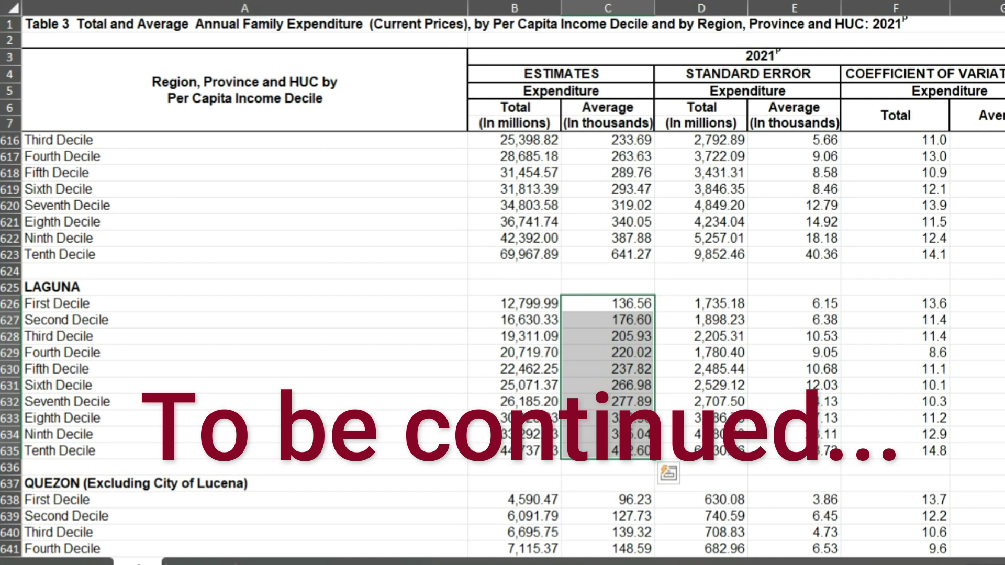
pyautogui.moveTo(722, 564)
pyautogui.click(672, 559)
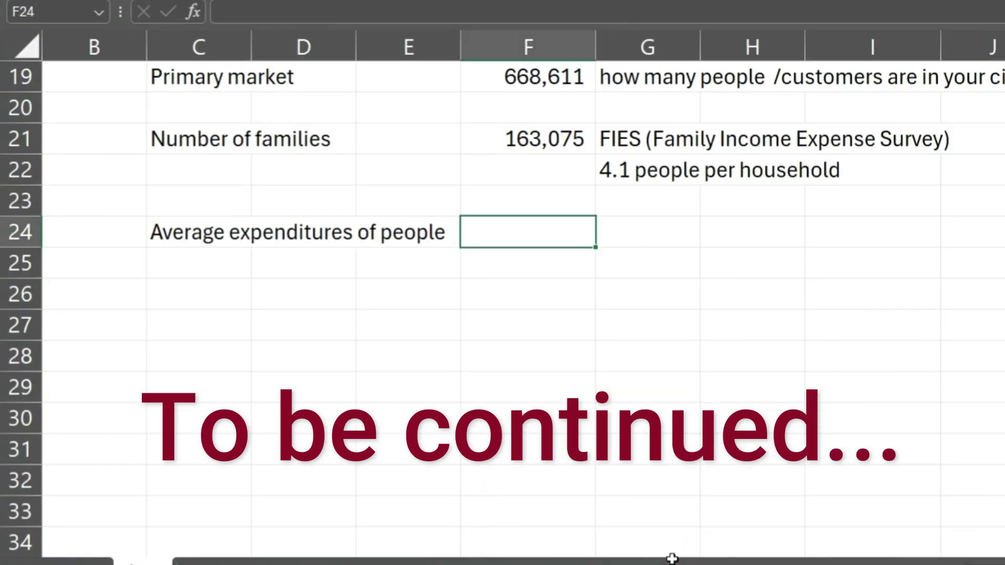